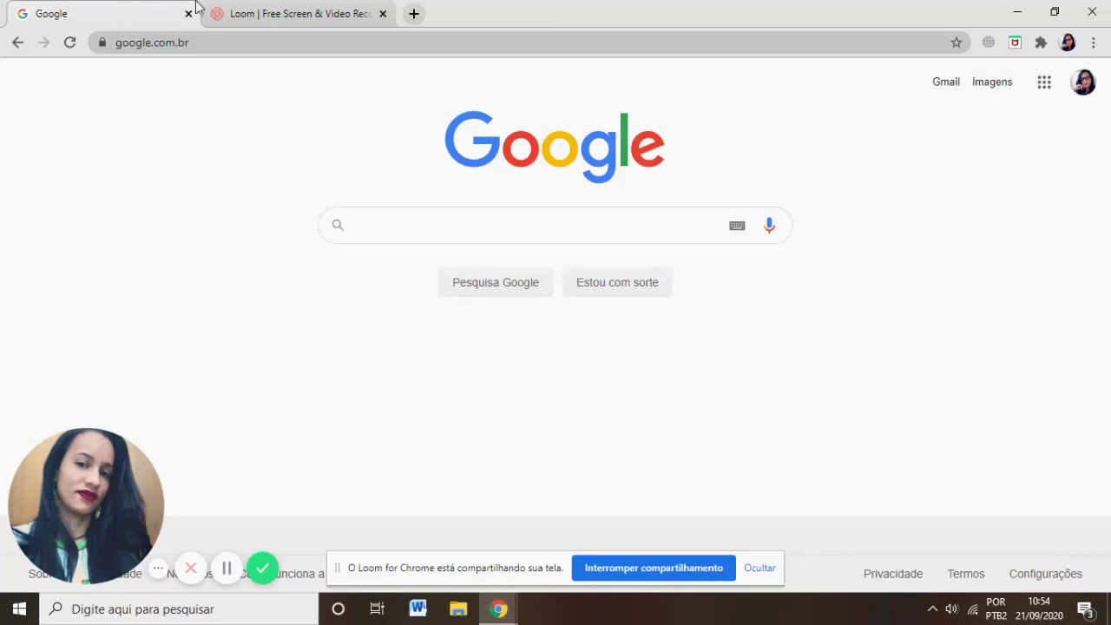
Search Google for "obs studio download" and open the Baixar OBS Studio page on obsproject.com.
{"action": "left_click", "coordinate": [404, 225]}
{"action": "type", "text": "obs"}
{"action": "key", "text": "Down"}
{"action": "key", "text": "Return"}
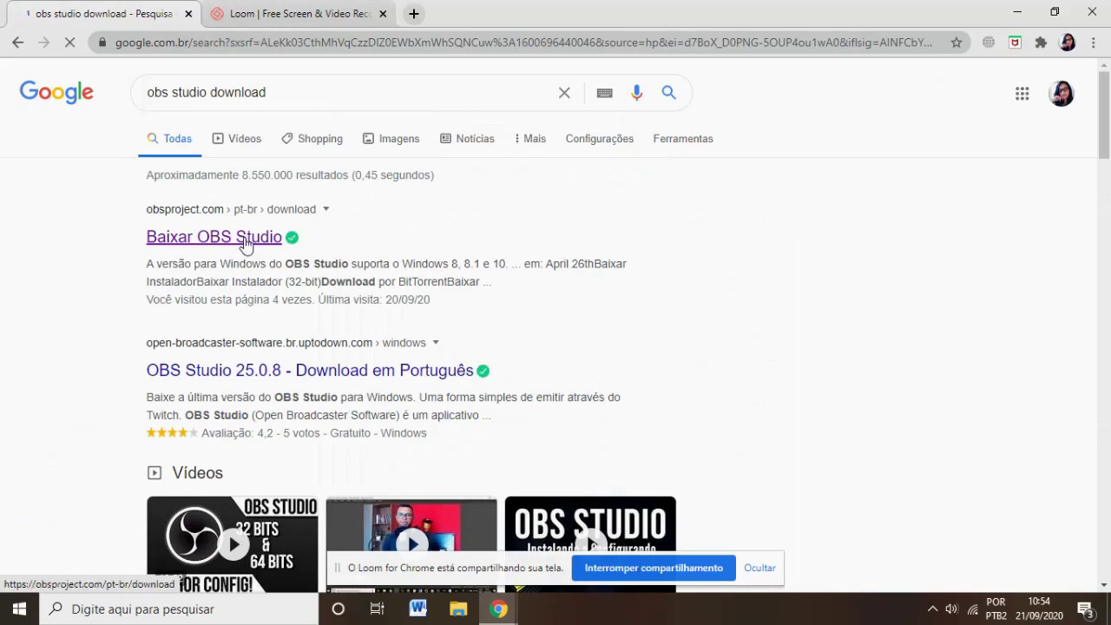
{"action": "left_click", "coordinate": [245, 245]}
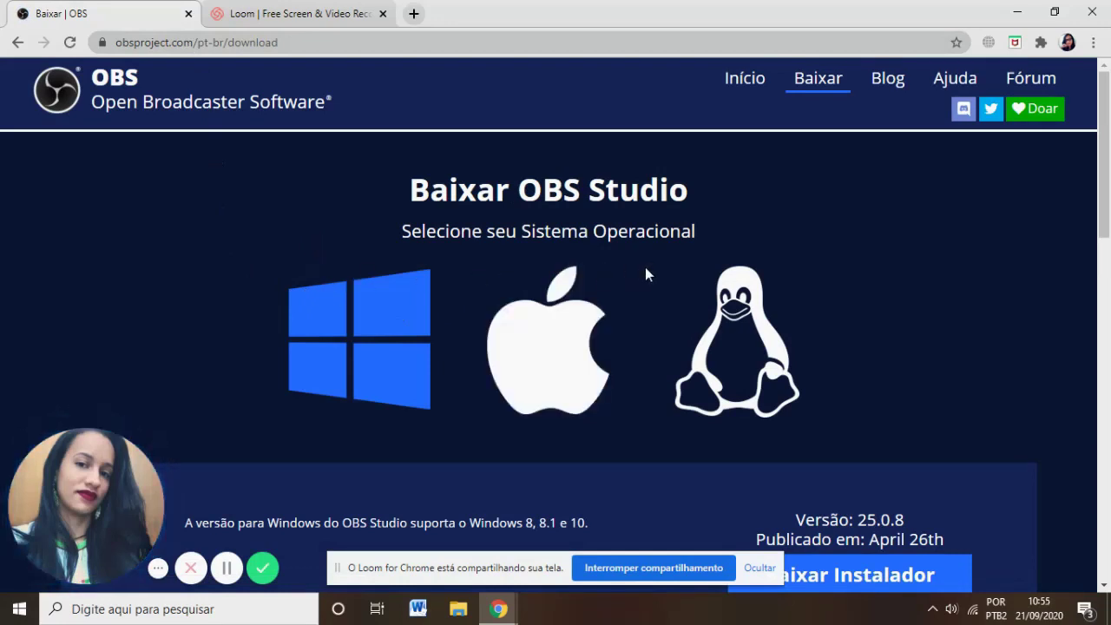
View the macOS and Linux download options for OBS Studio, and return to the Windows option.
{"action": "left_click", "coordinate": [543, 348]}
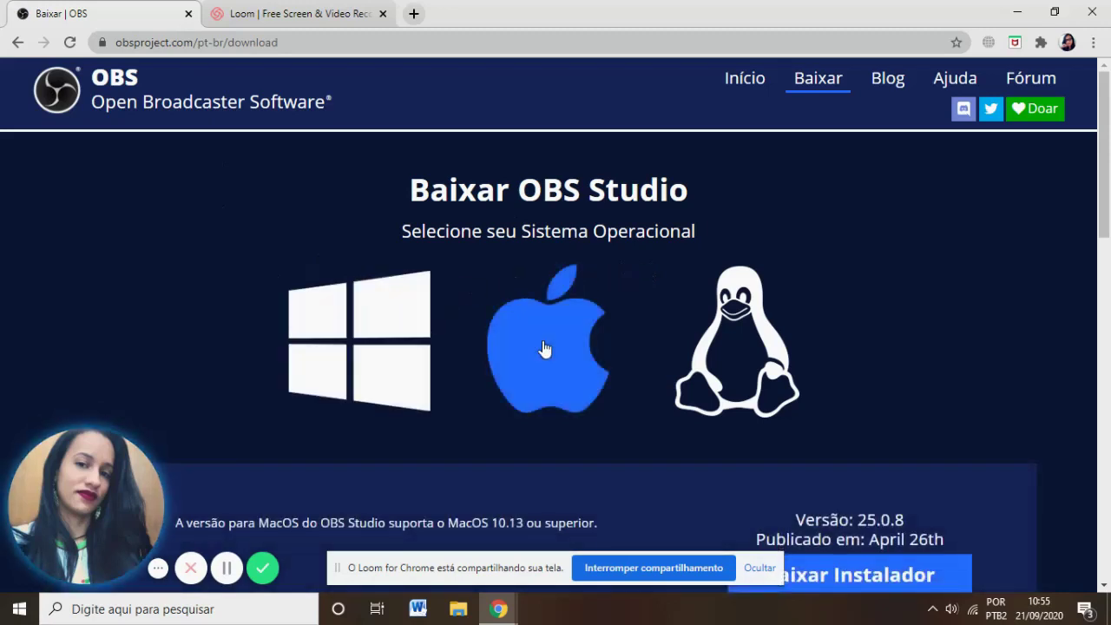
{"action": "left_click", "coordinate": [706, 345]}
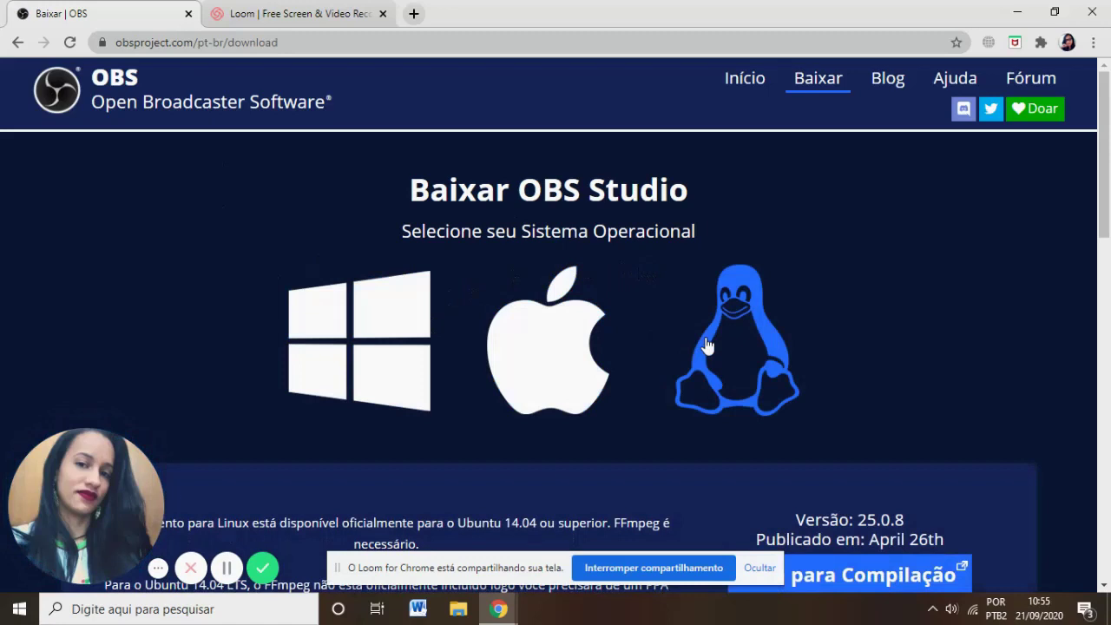
{"action": "left_click", "coordinate": [408, 379]}
Download the standard Windows installer of OBS Studio 25.0.8.
{"action": "left_click", "coordinate": [1105, 585]}
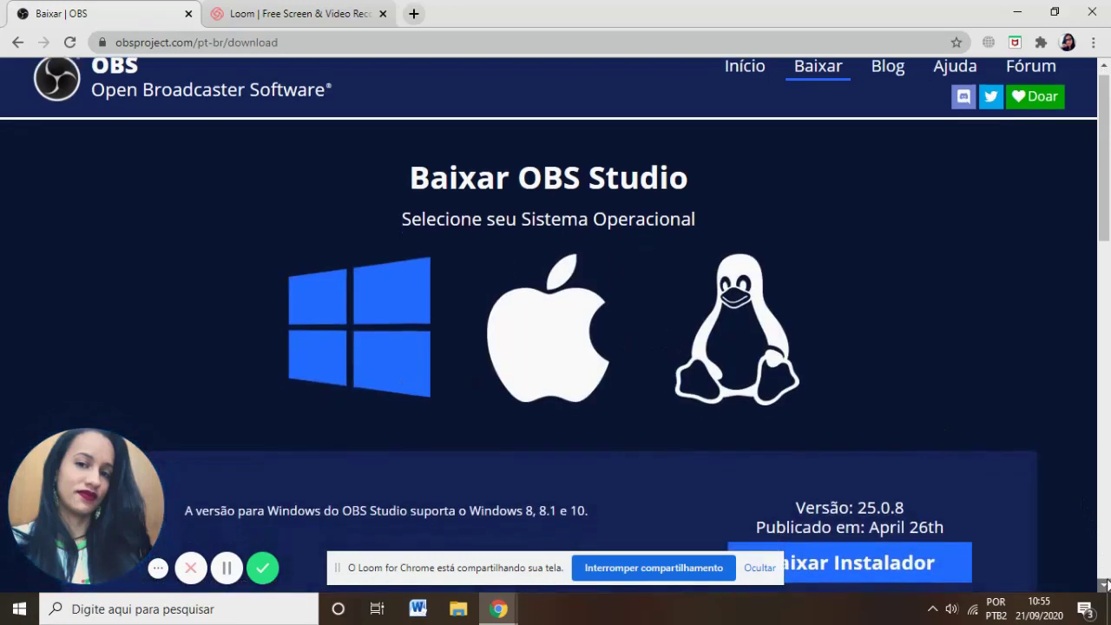
{"action": "scroll", "coordinate": [1104, 585], "scroll_direction": "down", "scroll_amount": 2}
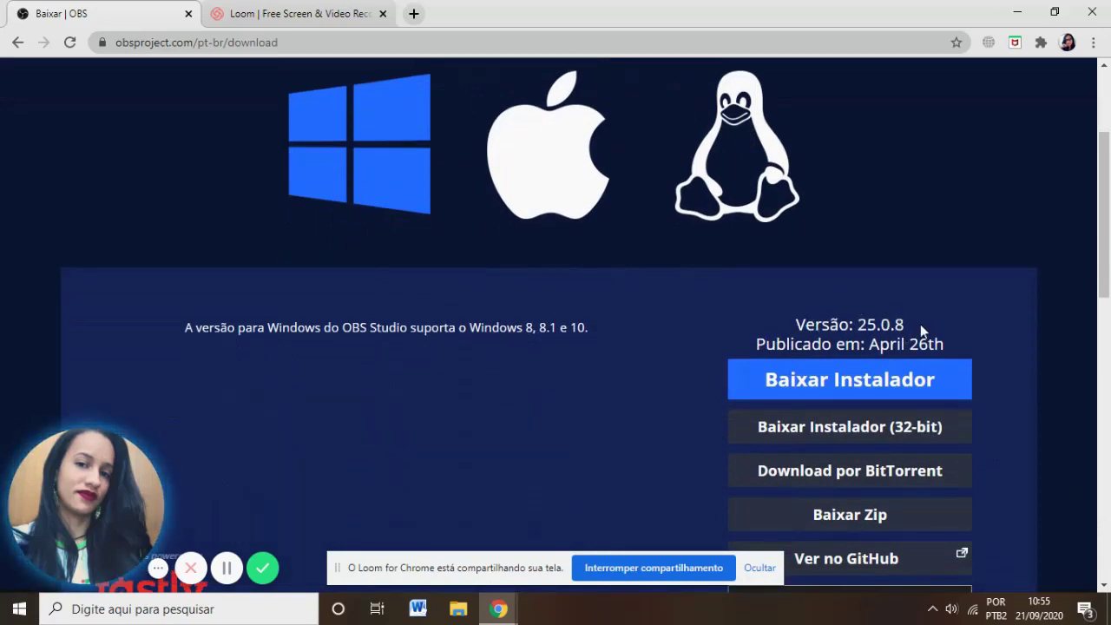
{"action": "left_click", "coordinate": [874, 391]}
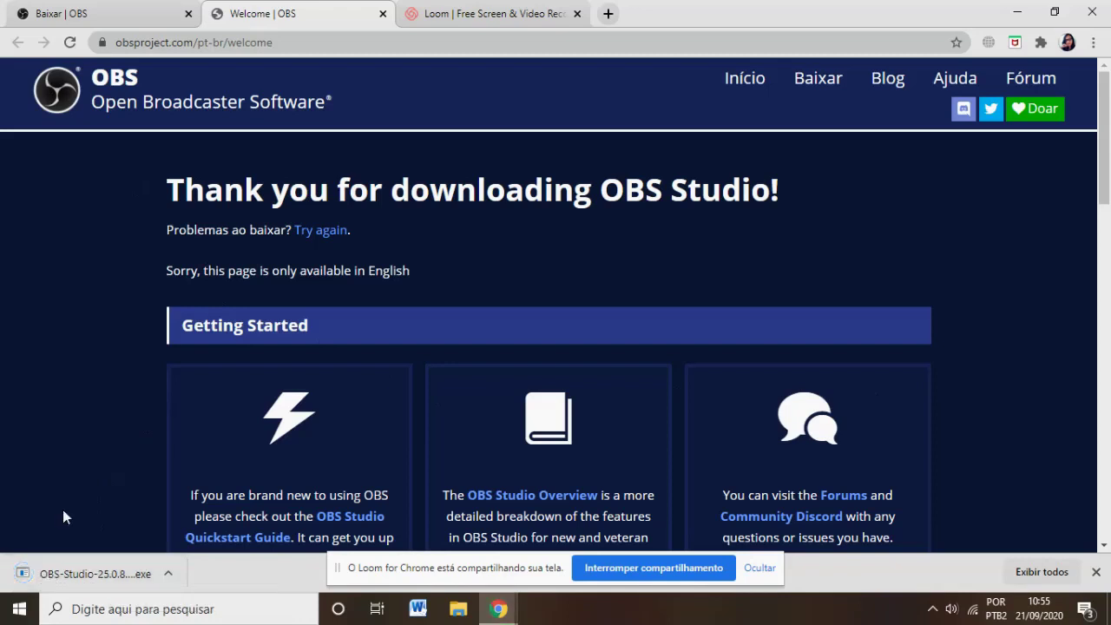
Run the downloaded installer, install OBS Studio 25.0.8 in C:\Program Files\obs-studio, and launch it when setup finishes.
{"action": "left_click", "coordinate": [75, 573]}
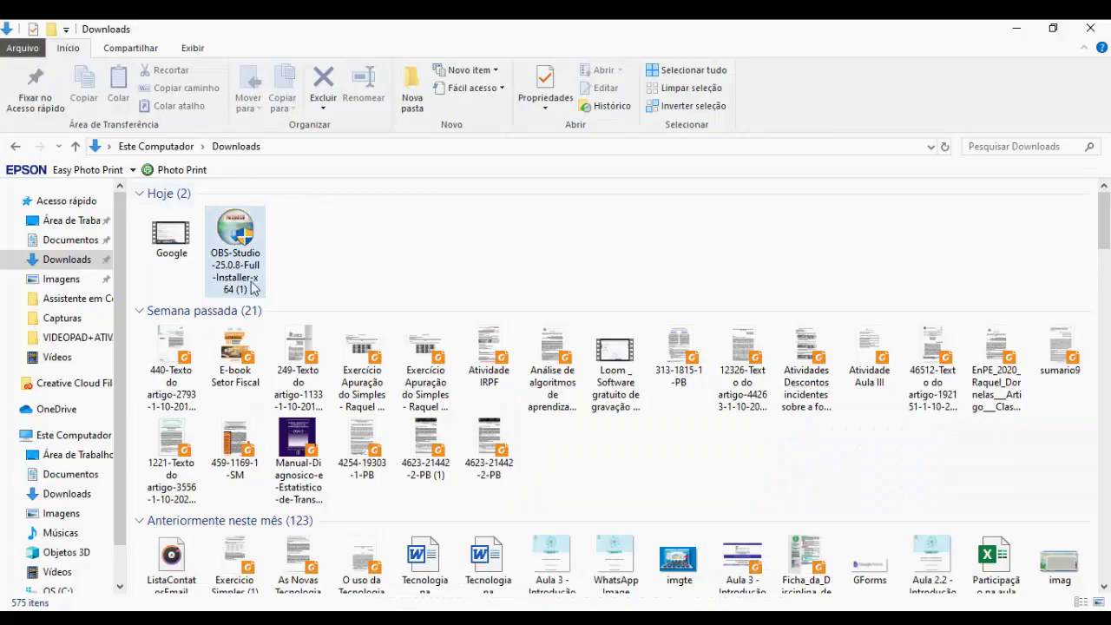
{"action": "double_click", "coordinate": [252, 286]}
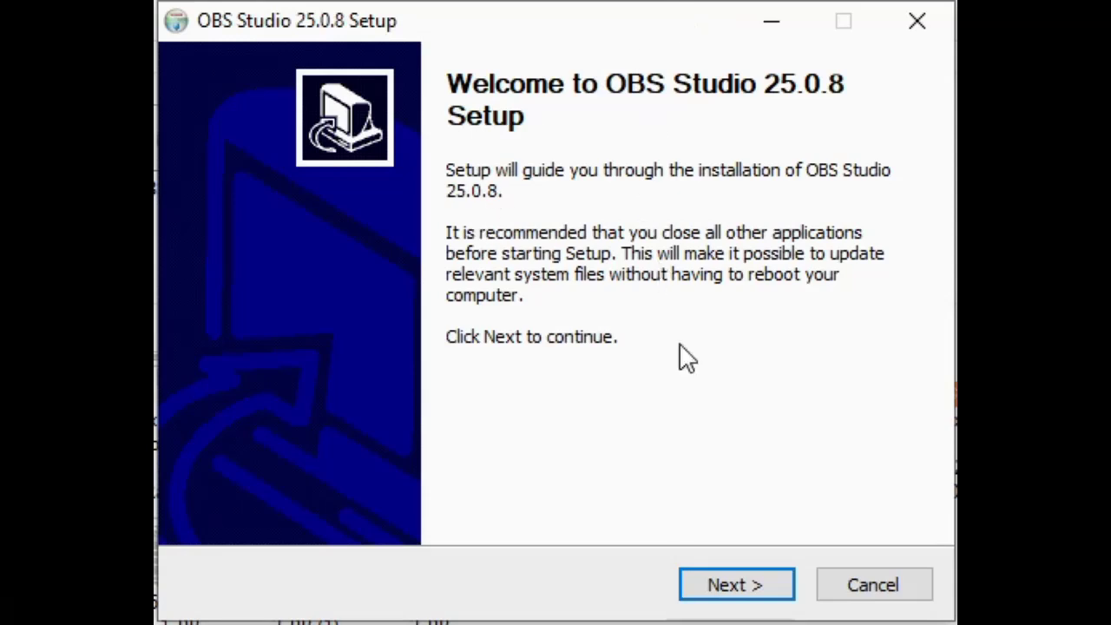
{"action": "left_click", "coordinate": [736, 585]}
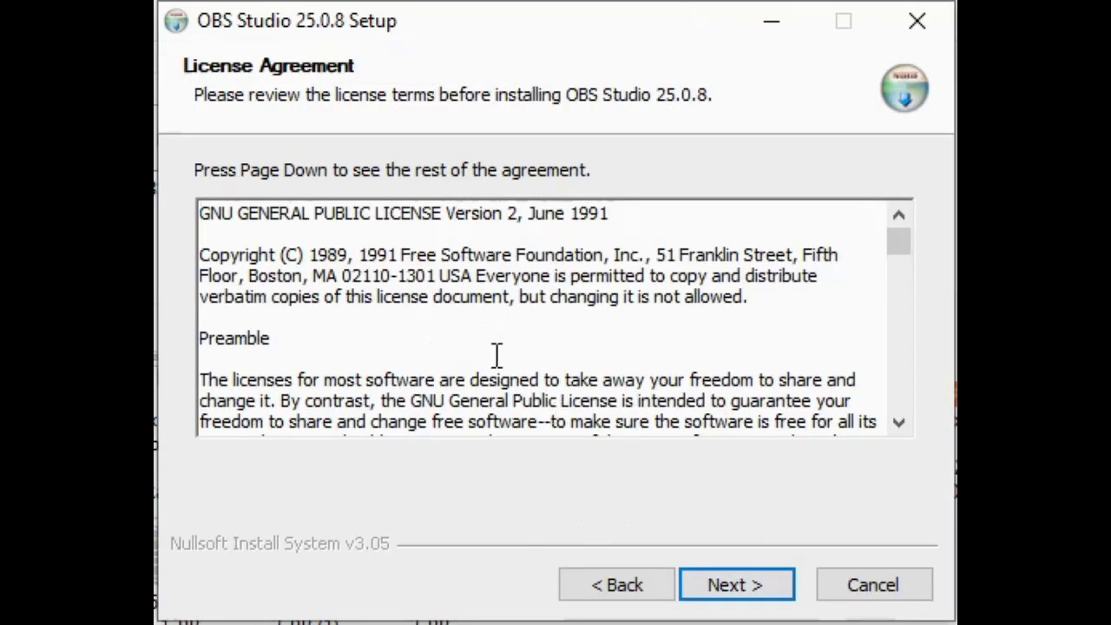
{"action": "left_click", "coordinate": [759, 593]}
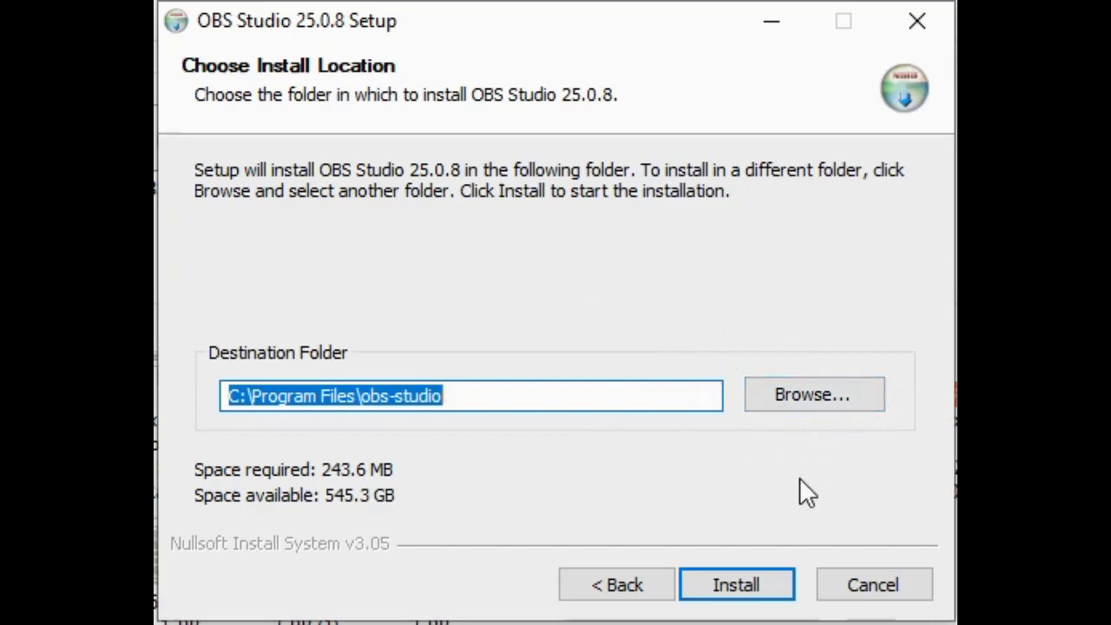
{"action": "left_click", "coordinate": [733, 586]}
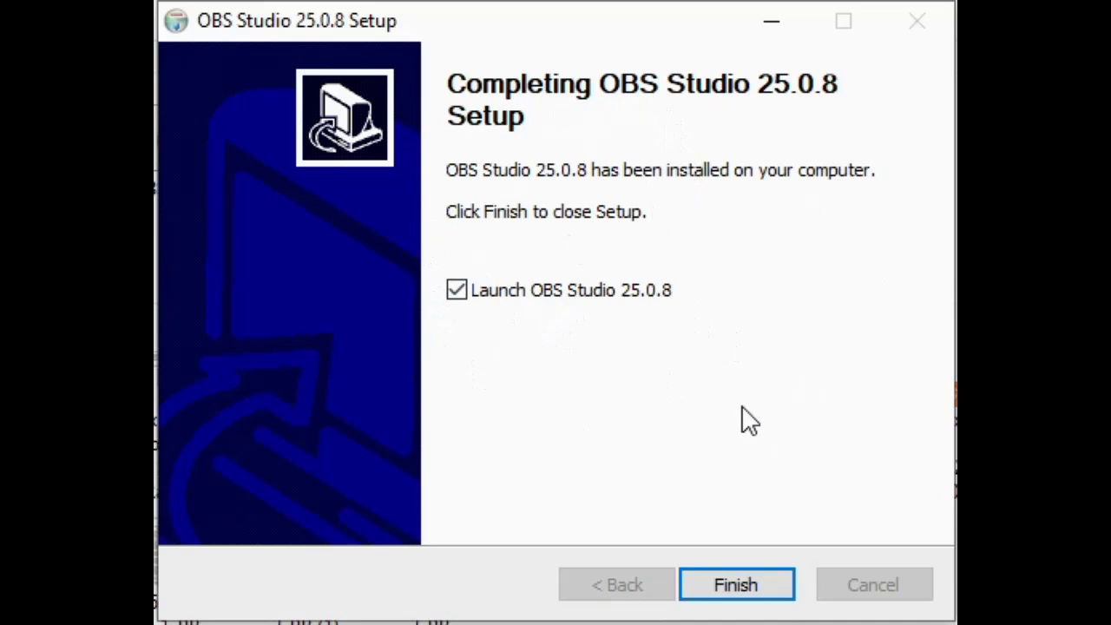
{"action": "left_click", "coordinate": [750, 589]}
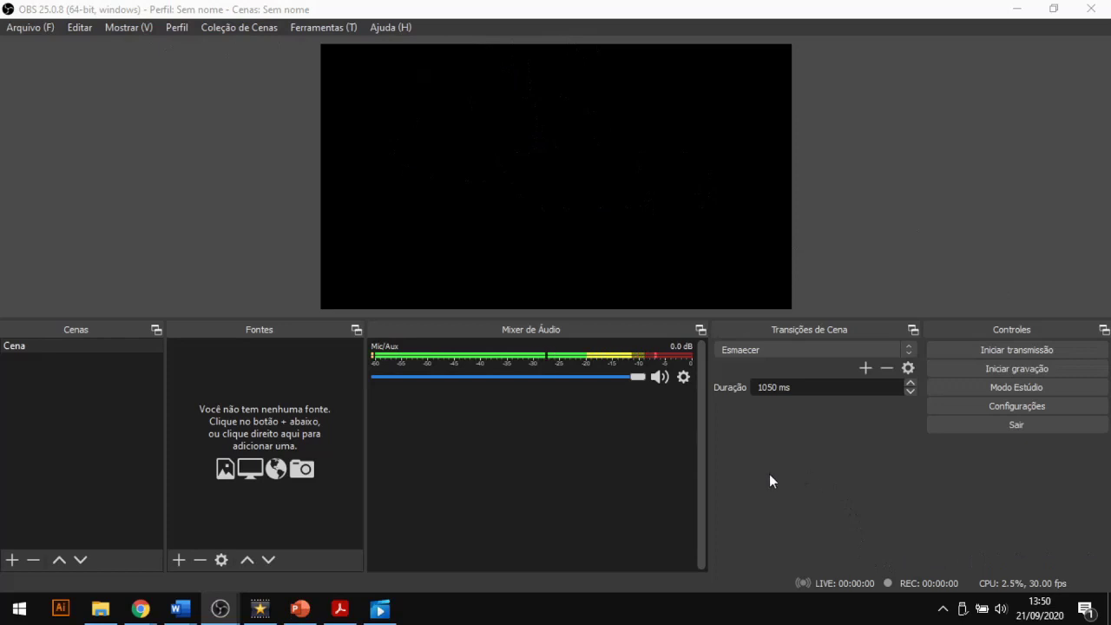
Add two scenes named Cena 2 and Cena 3.
{"action": "left_click", "coordinate": [114, 431]}
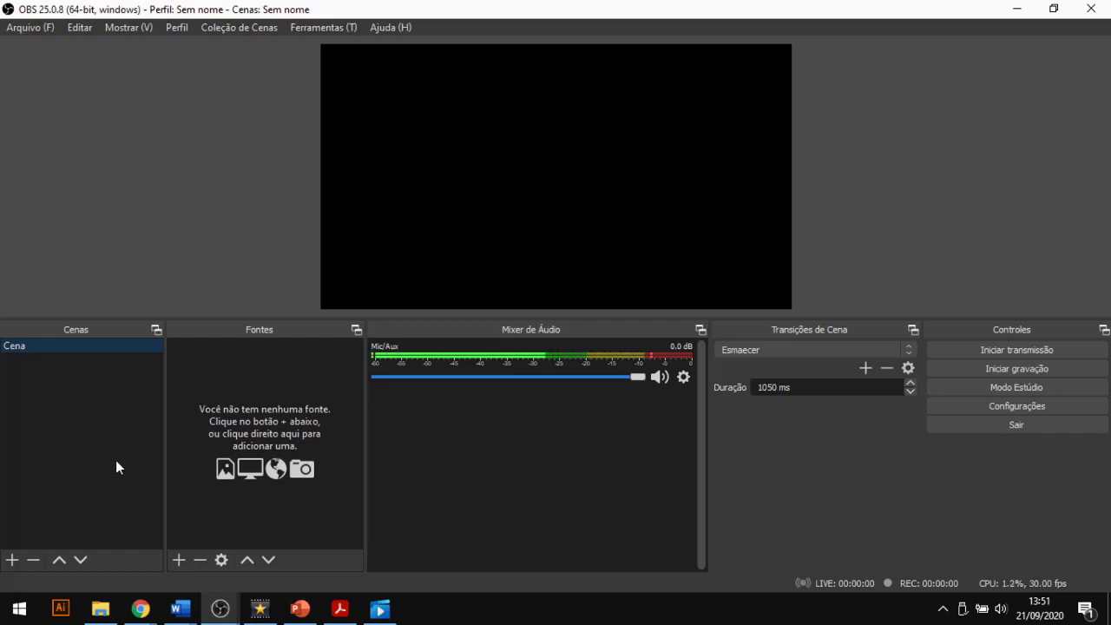
{"action": "left_click", "coordinate": [11, 560]}
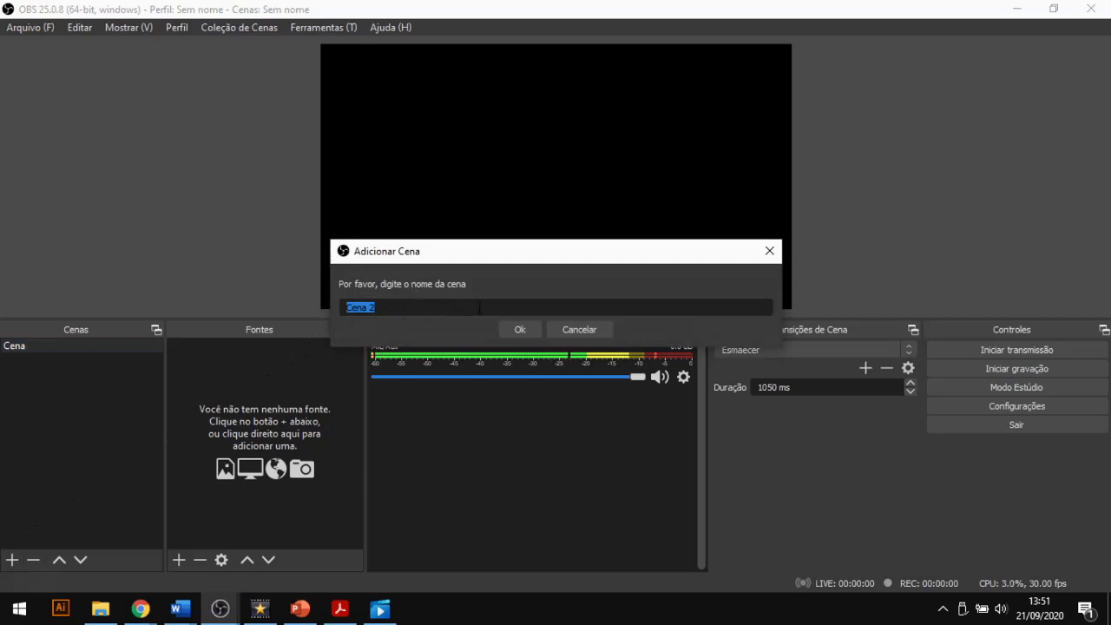
{"action": "key", "text": "Return"}
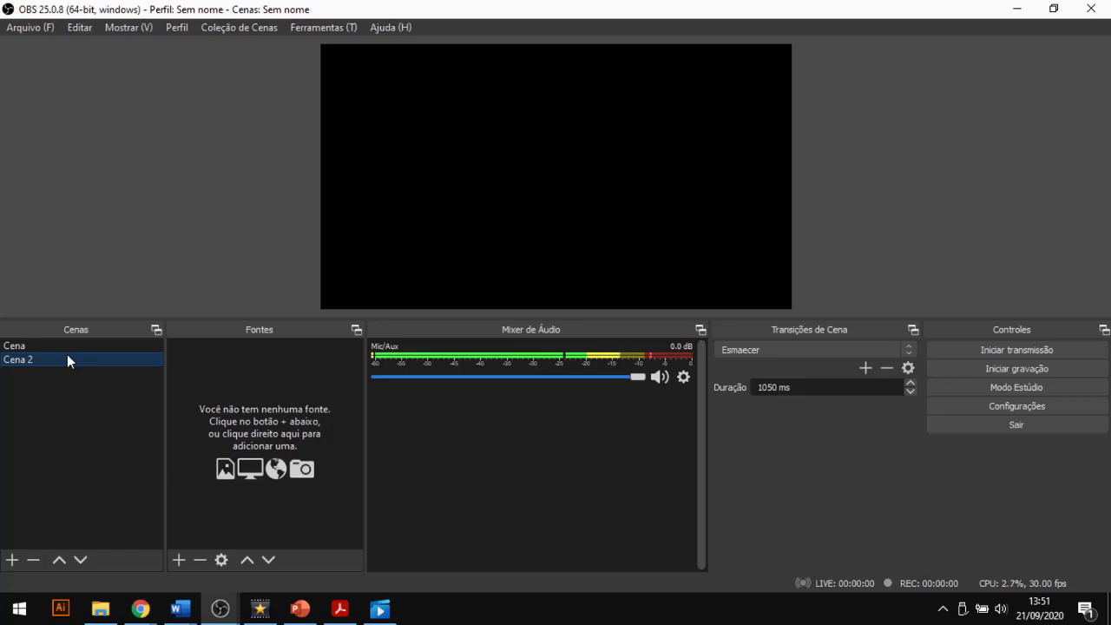
{"action": "left_click", "coordinate": [12, 560]}
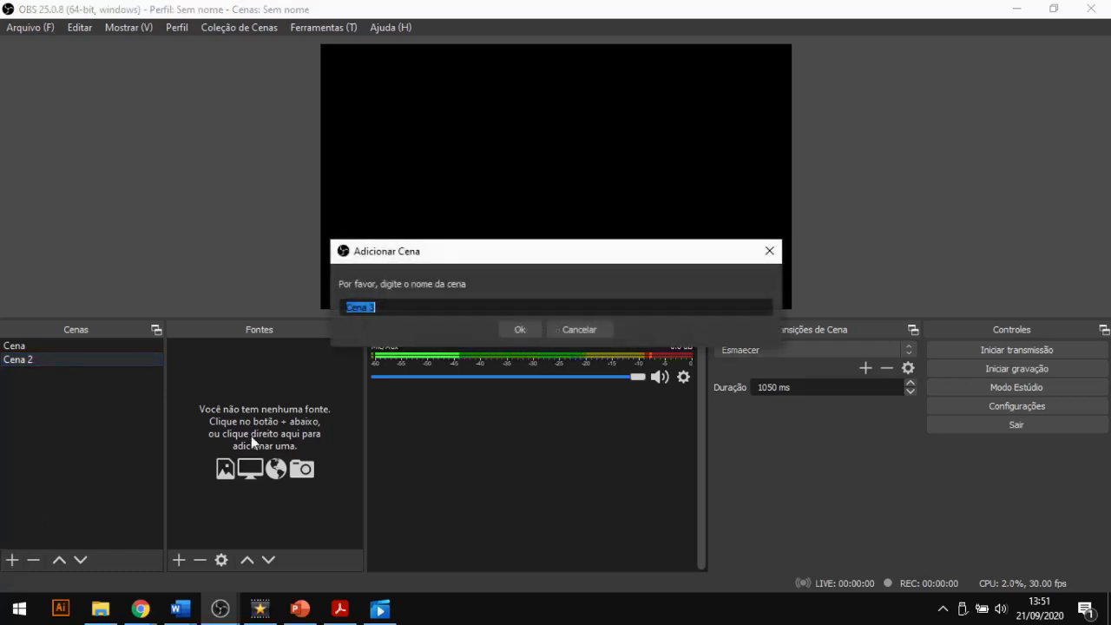
{"action": "left_click", "coordinate": [513, 331]}
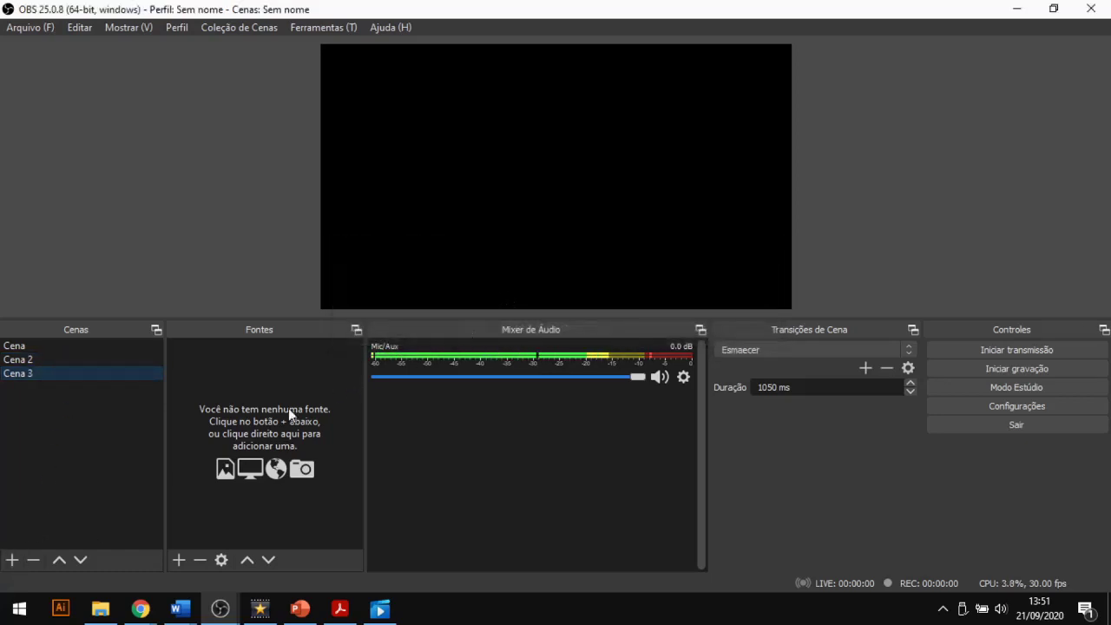
Move Cena 3 up to the start of the scene list and back down to the end.
{"action": "left_click", "coordinate": [54, 556]}
{"action": "left_click", "coordinate": [54, 556]}
{"action": "left_click", "coordinate": [80, 560]}
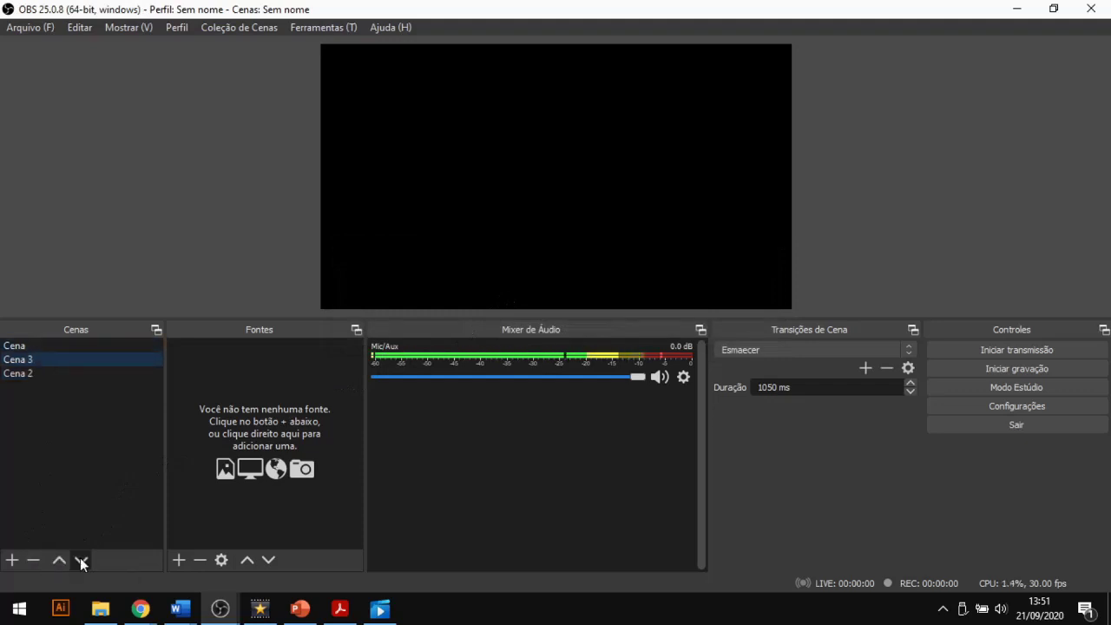
{"action": "left_click", "coordinate": [80, 560]}
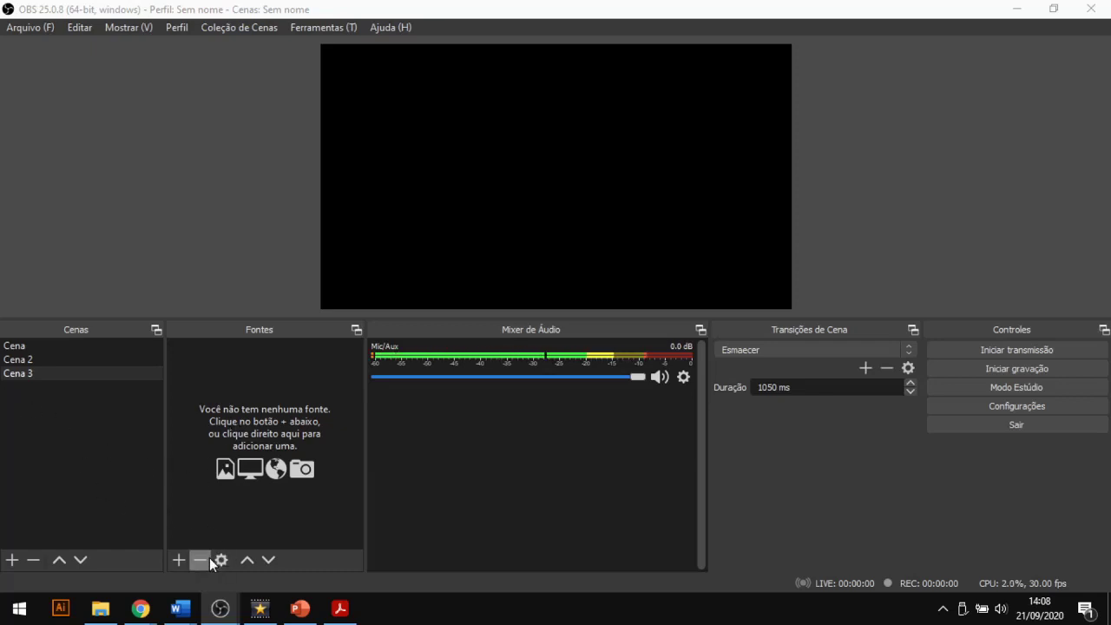
Add a new Captura de tela source to Cena 3, capturing Monitor 1 with the cursor included.
{"action": "left_click", "coordinate": [177, 560]}
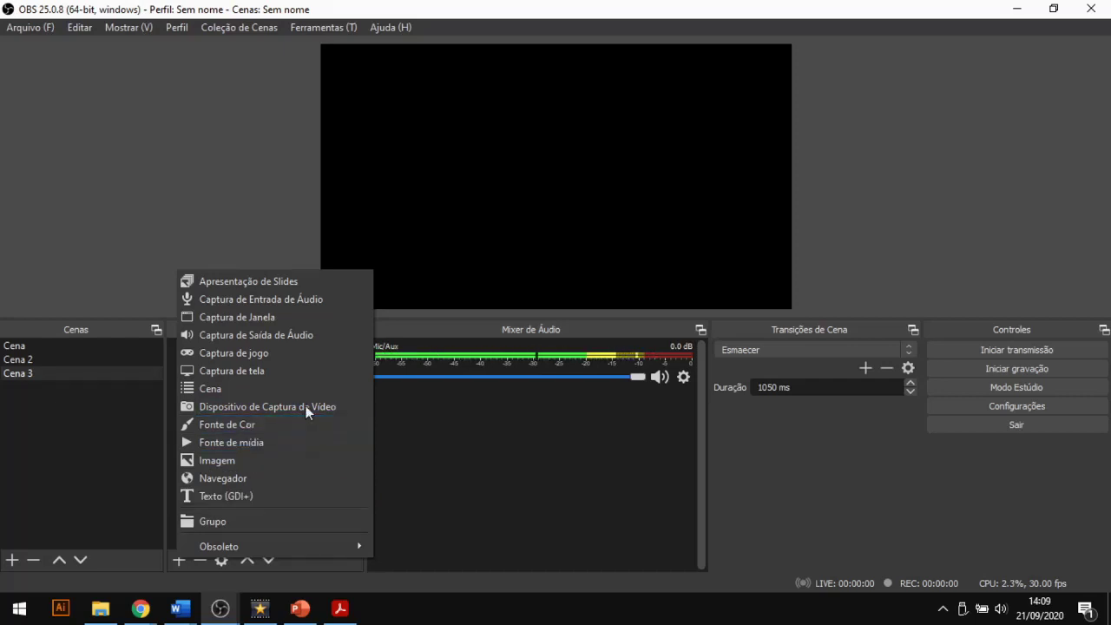
{"action": "left_click", "coordinate": [281, 367]}
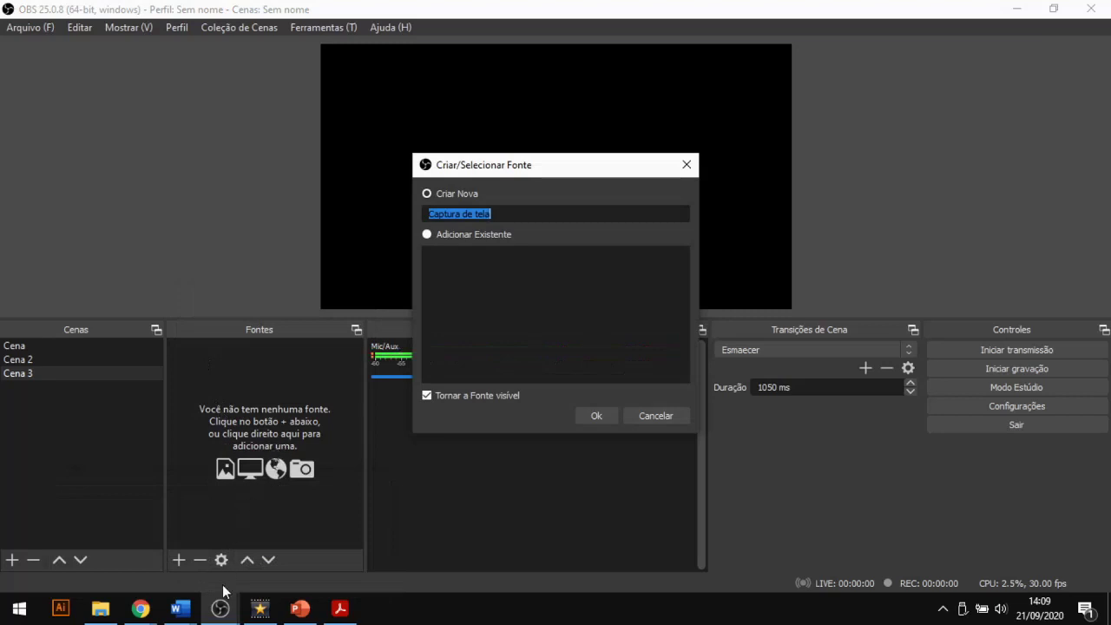
{"action": "mouse_move", "coordinate": [223, 614]}
{"action": "left_click", "coordinate": [608, 418]}
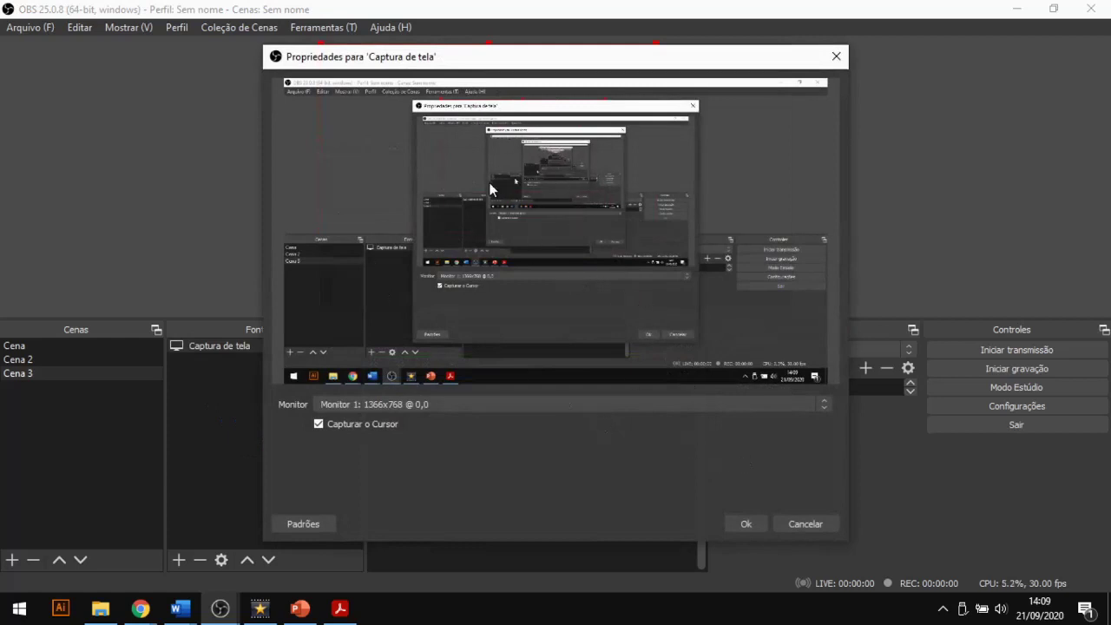
{"action": "left_click", "coordinate": [745, 523]}
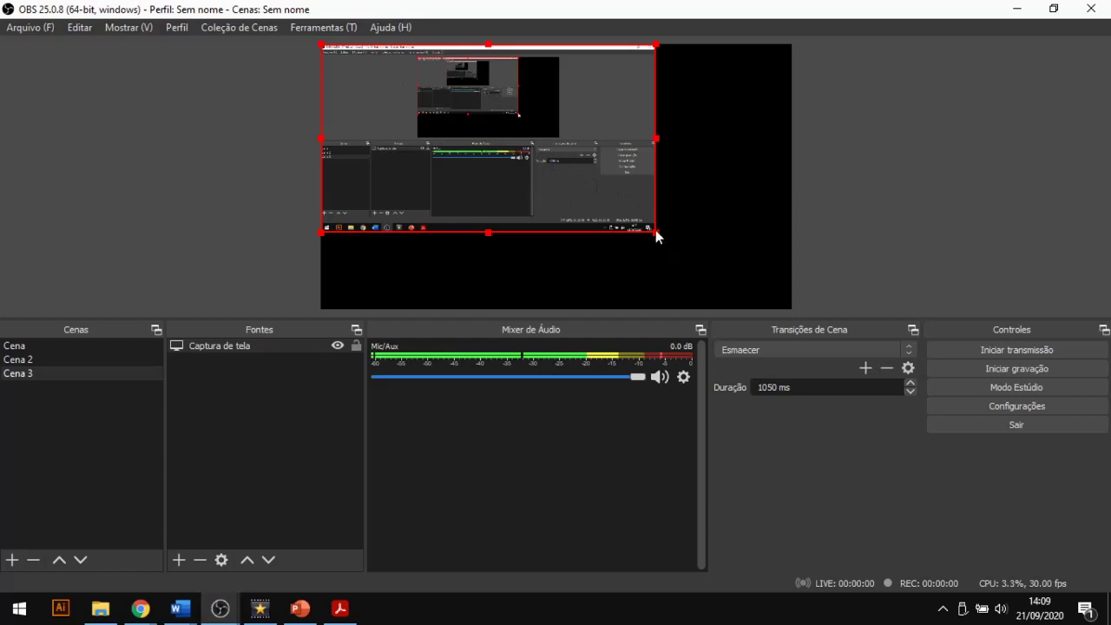
Enlarge the screen capture to fill the canvas, and preview the scene change to Cena 2 and back to Cena 3.
{"action": "left_click_drag", "start_coordinate": [656, 230], "coordinate": [788, 304]}
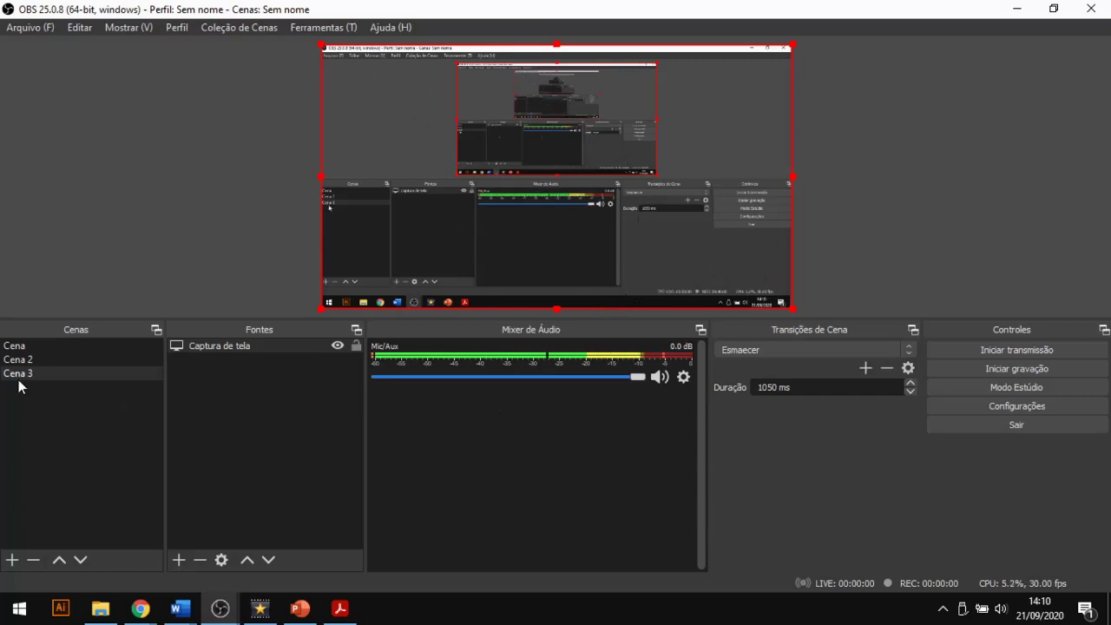
{"action": "left_click", "coordinate": [108, 359]}
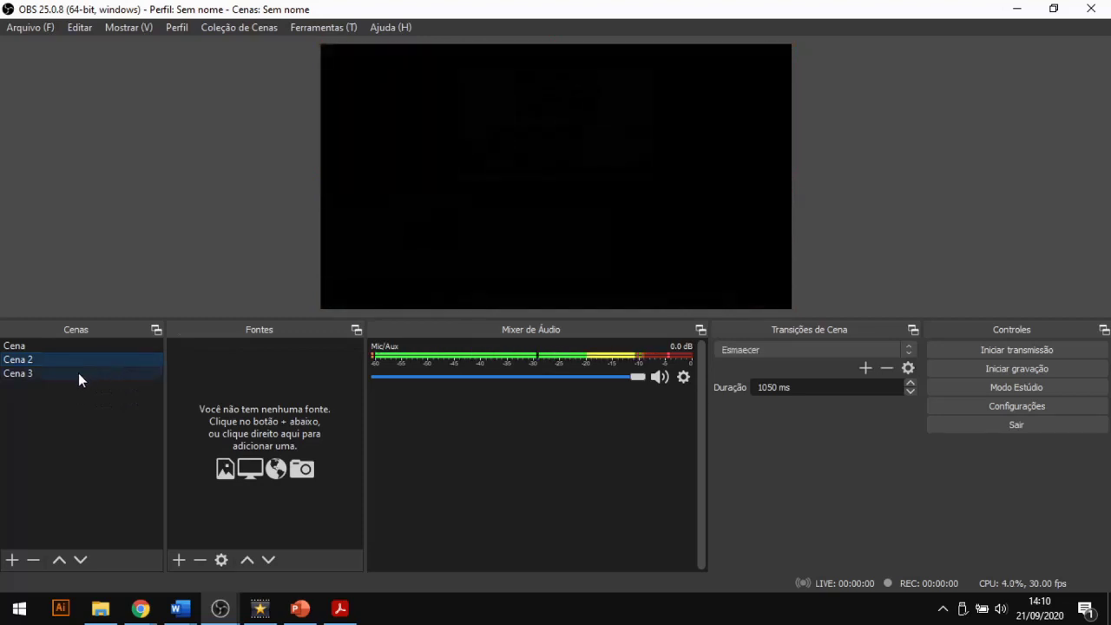
{"action": "left_click", "coordinate": [78, 372]}
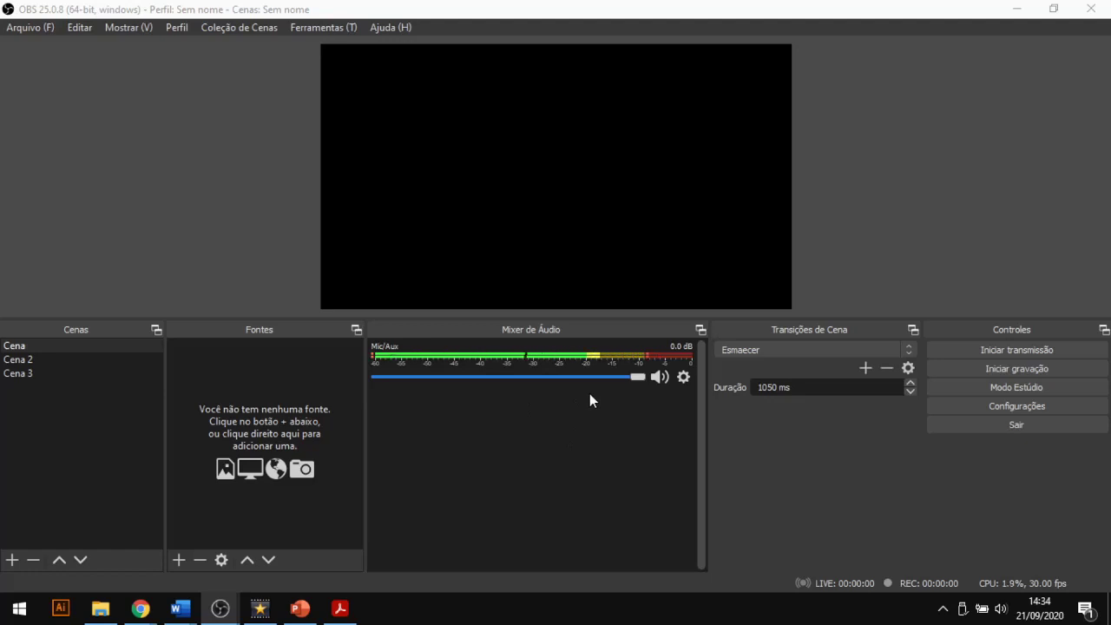
Lower the Mic/Aux volume to about -6.6 dB and raise it back to 0.0 dB.
{"action": "left_click_drag", "start_coordinate": [636, 377], "coordinate": [555, 378]}
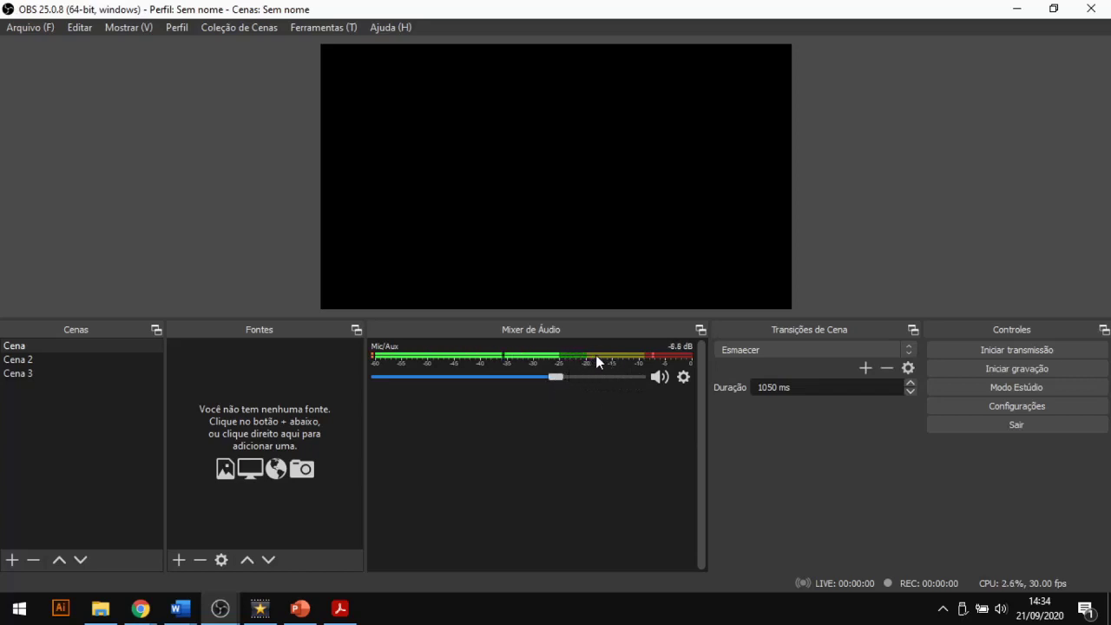
{"action": "left_click_drag", "start_coordinate": [557, 376], "coordinate": [639, 377]}
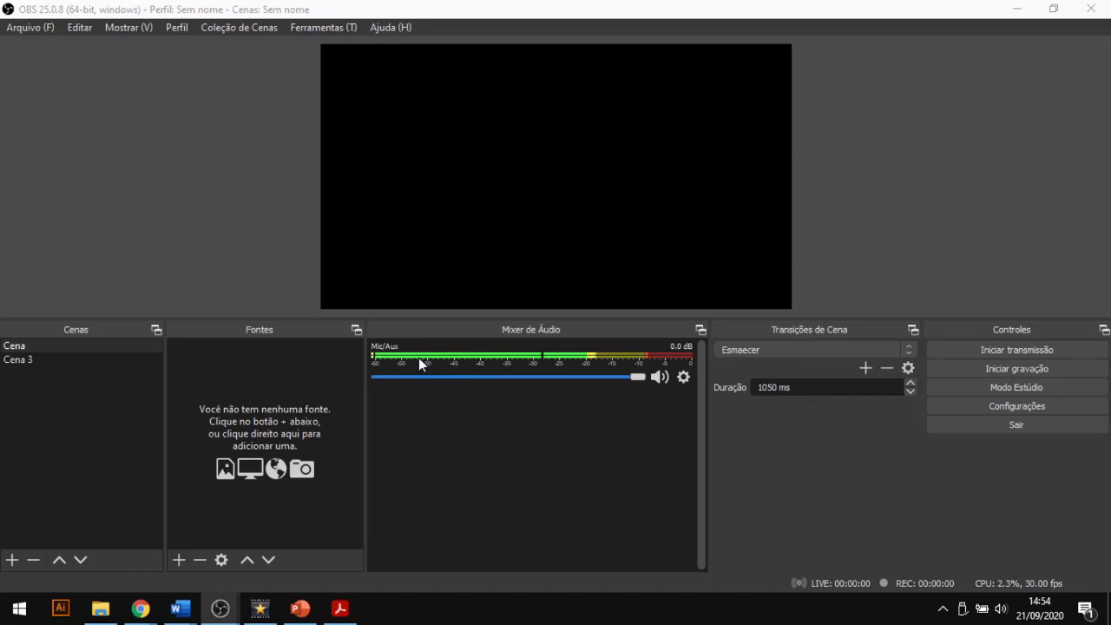
Set the scene transition to Cortar with Cena 3 active, and test it by switching to Cena and back to Cena 3.
{"action": "left_click", "coordinate": [27, 362]}
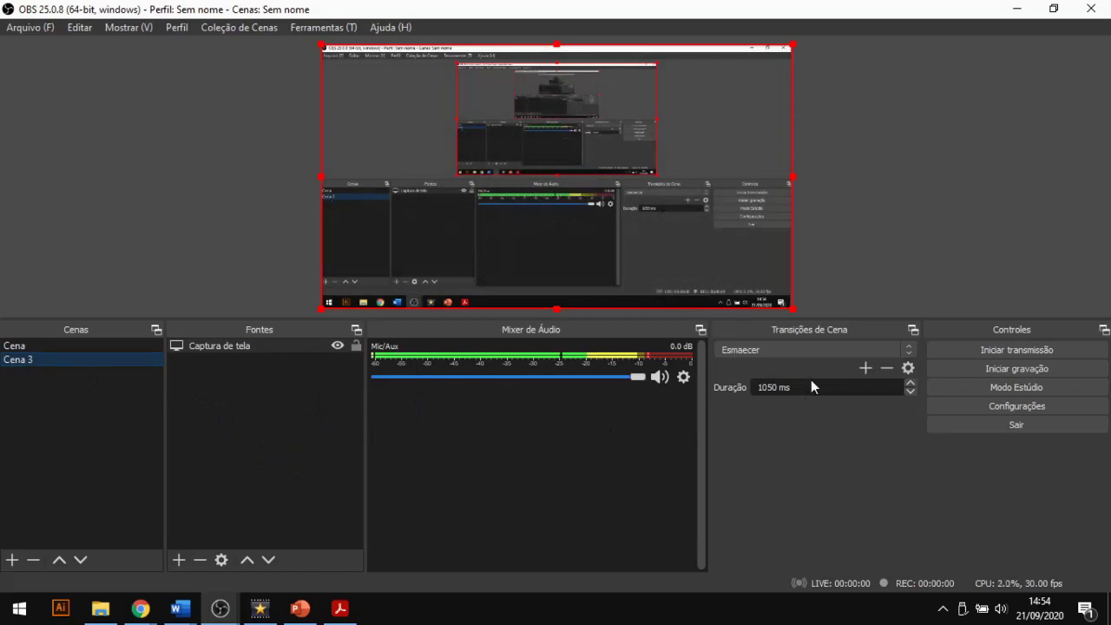
{"action": "left_click", "coordinate": [909, 349]}
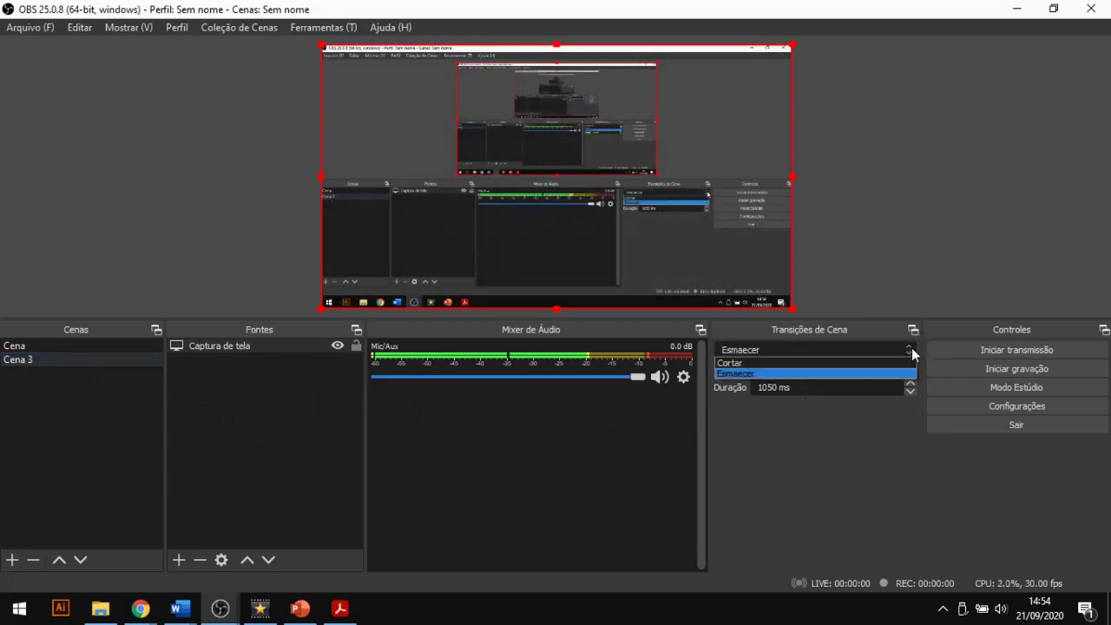
{"action": "left_click", "coordinate": [844, 353]}
{"action": "left_click", "coordinate": [823, 346]}
{"action": "left_click", "coordinate": [791, 369]}
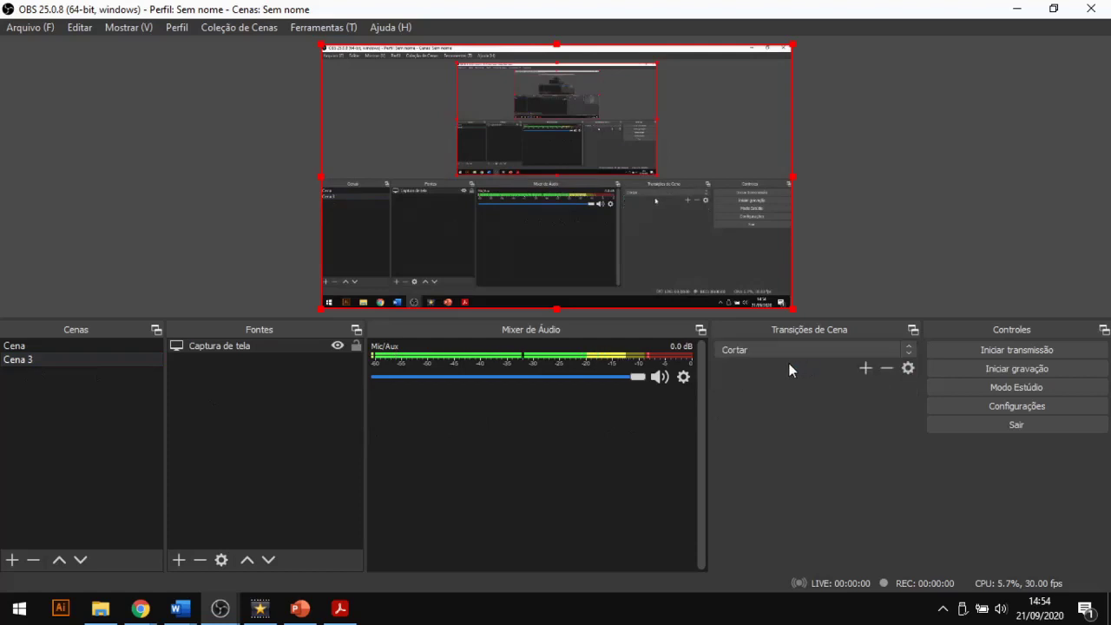
{"action": "left_click", "coordinate": [84, 355]}
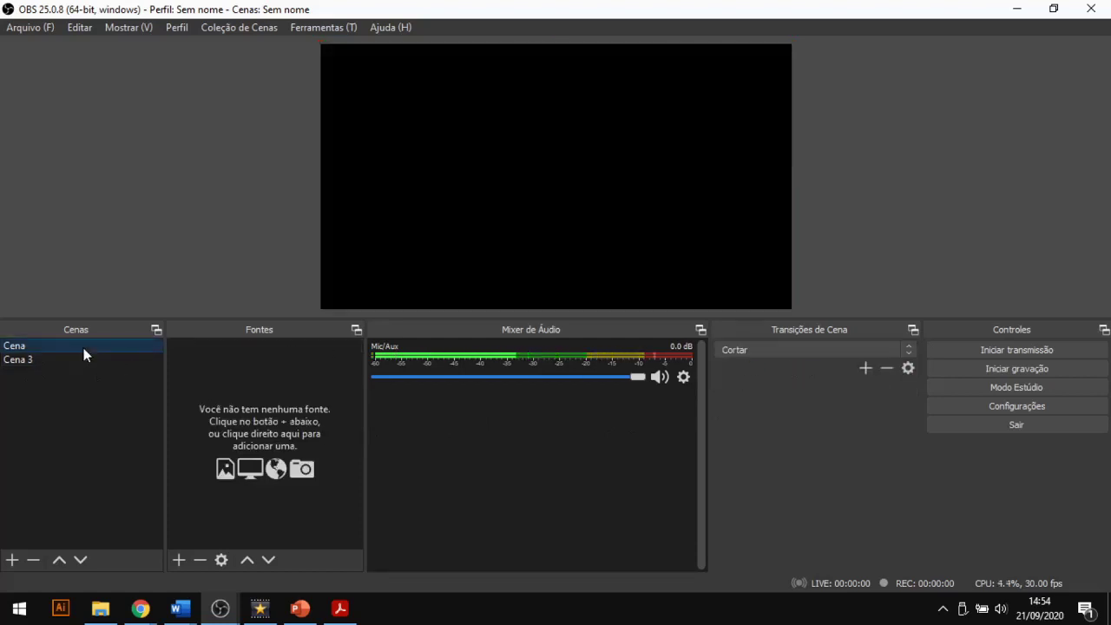
{"action": "left_click", "coordinate": [75, 358]}
Set the scene transition back to Esmaecer and start the live stream.
{"action": "left_click", "coordinate": [893, 351]}
{"action": "left_click", "coordinate": [836, 373]}
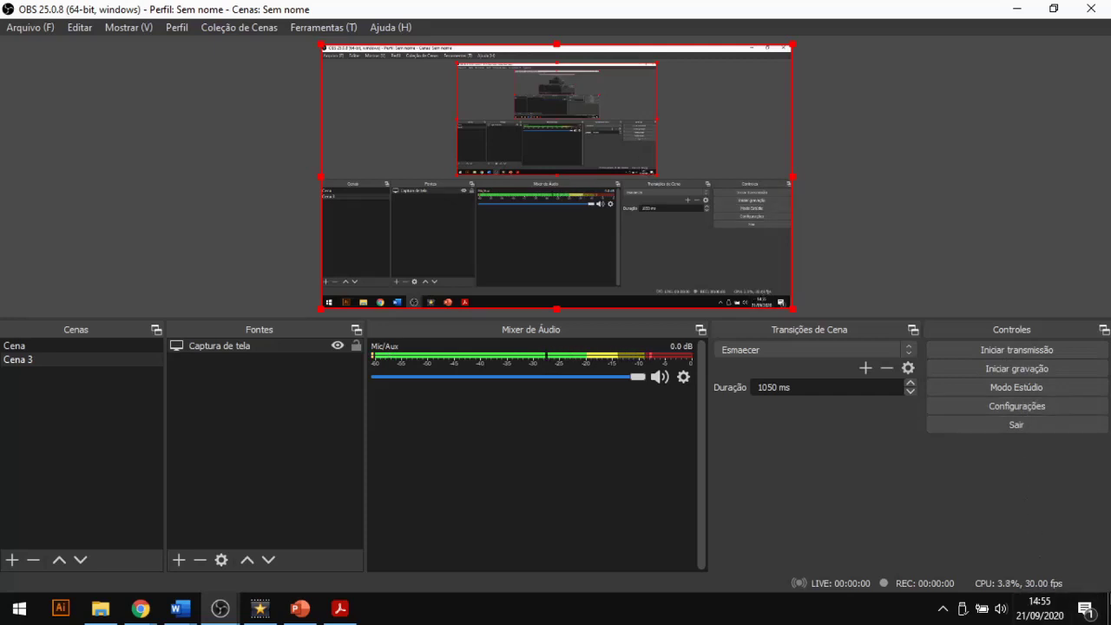
{"action": "left_click", "coordinate": [1004, 348]}
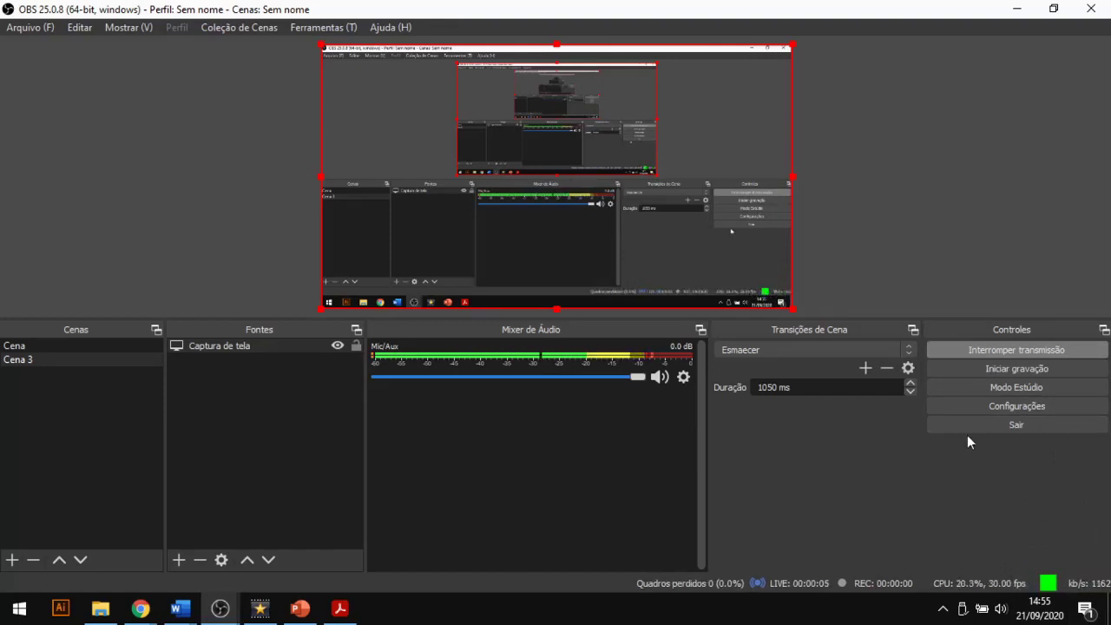
Stop the live stream, and start and stop a short recording.
{"action": "left_click", "coordinate": [1016, 348]}
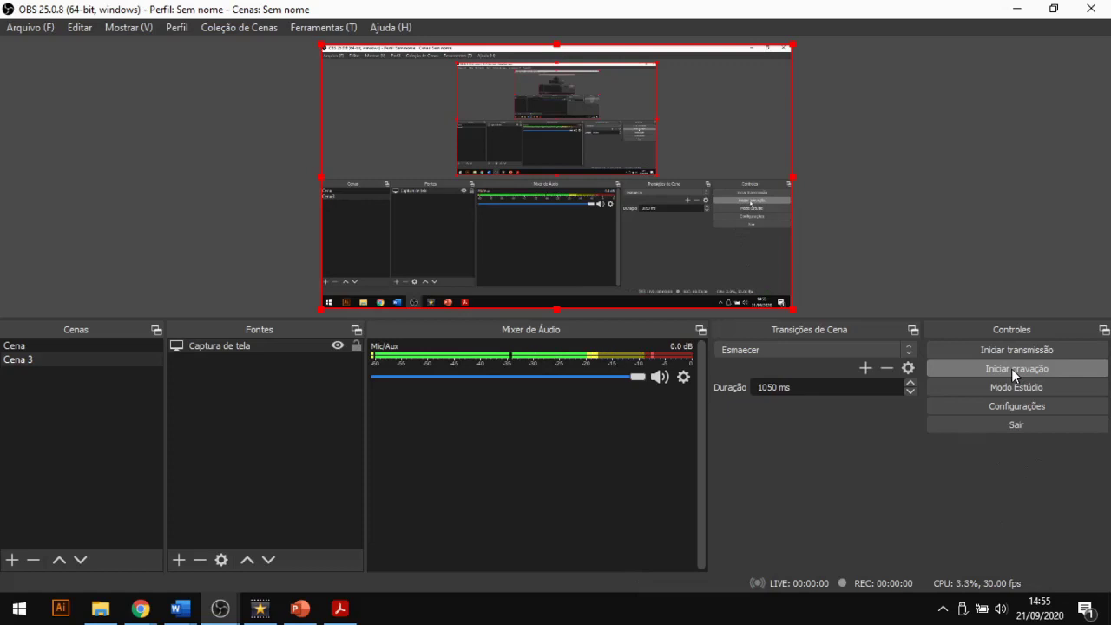
{"action": "left_click", "coordinate": [1012, 369]}
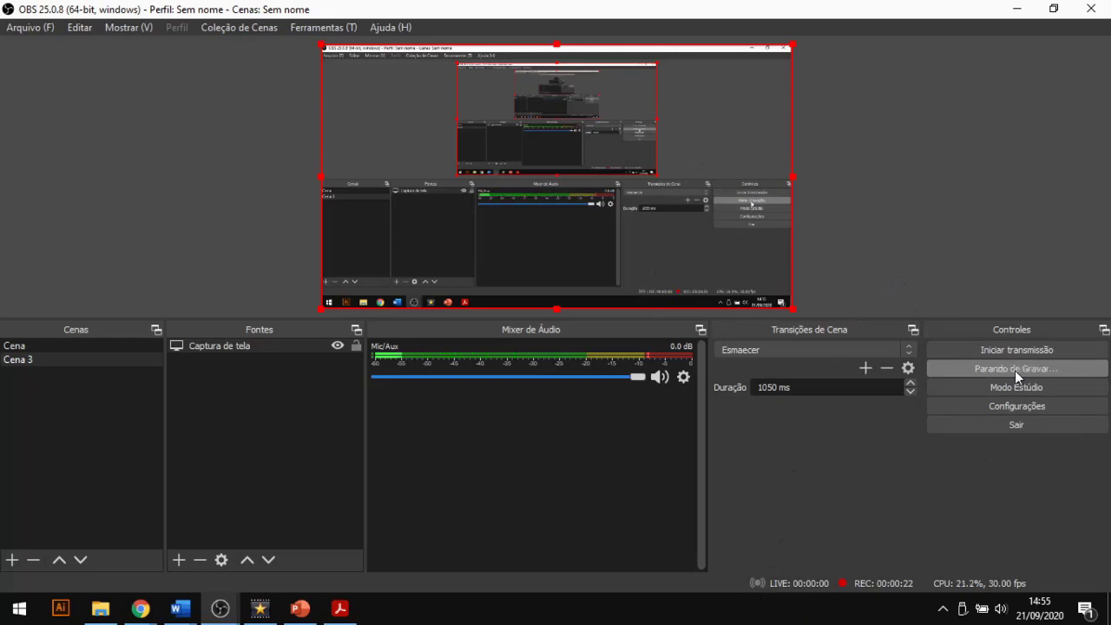
{"action": "left_click", "coordinate": [1015, 370]}
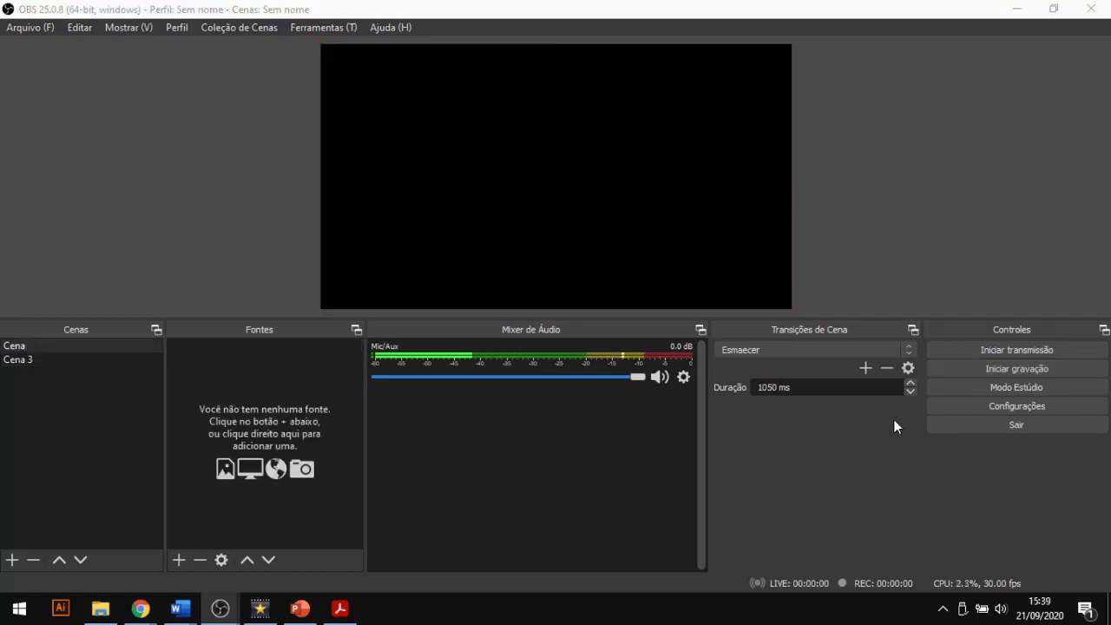
Turn on Studio Mode and load Cena 3 into the preview.
{"action": "left_click", "coordinate": [1019, 386]}
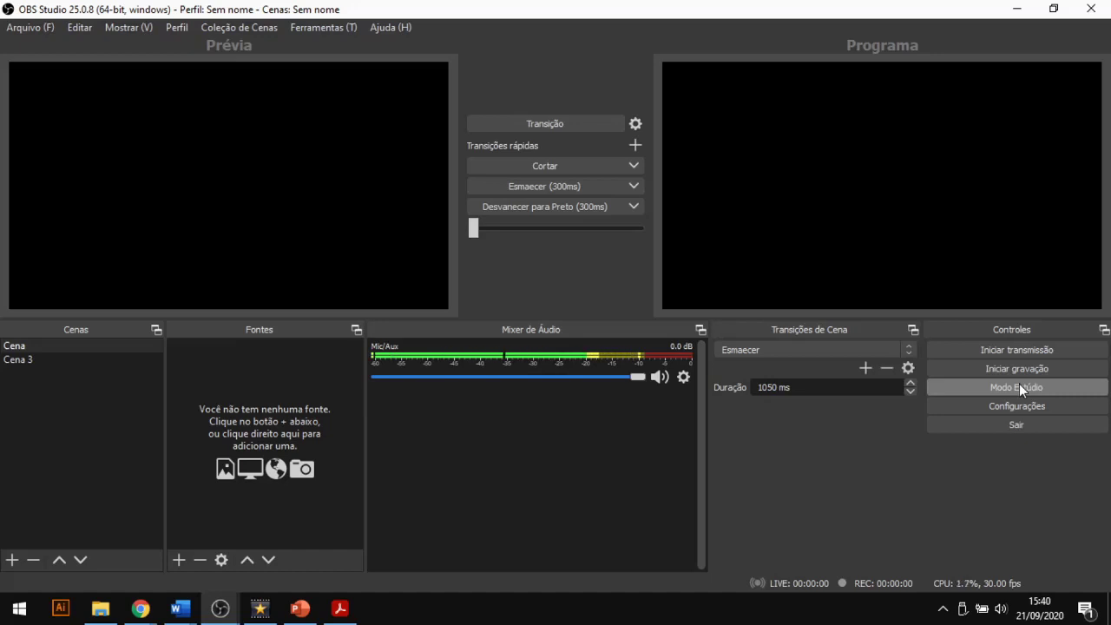
{"action": "left_click", "coordinate": [35, 363]}
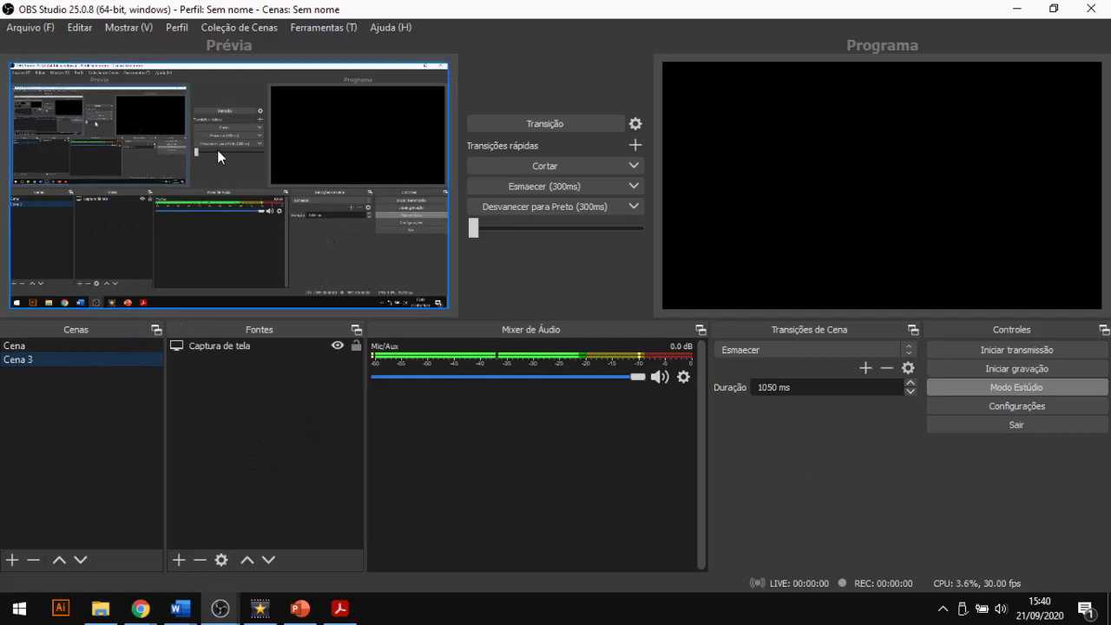
Add a new image source named Imagem to Cena 3, using the Jamboard Monitor picture file.
{"action": "left_click", "coordinate": [178, 559]}
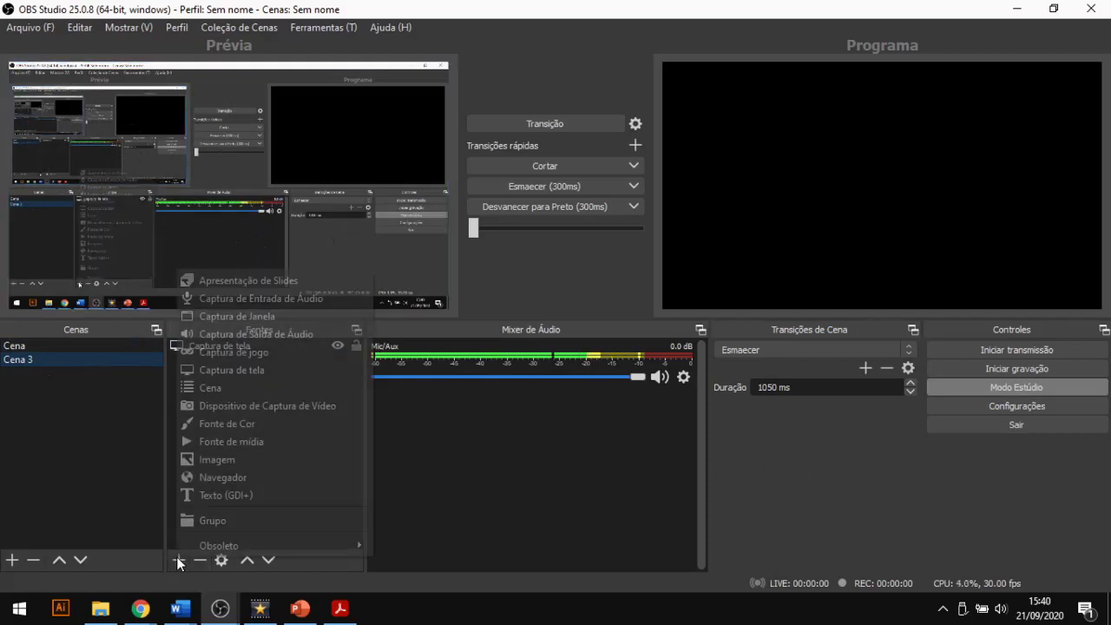
{"action": "left_click", "coordinate": [188, 463]}
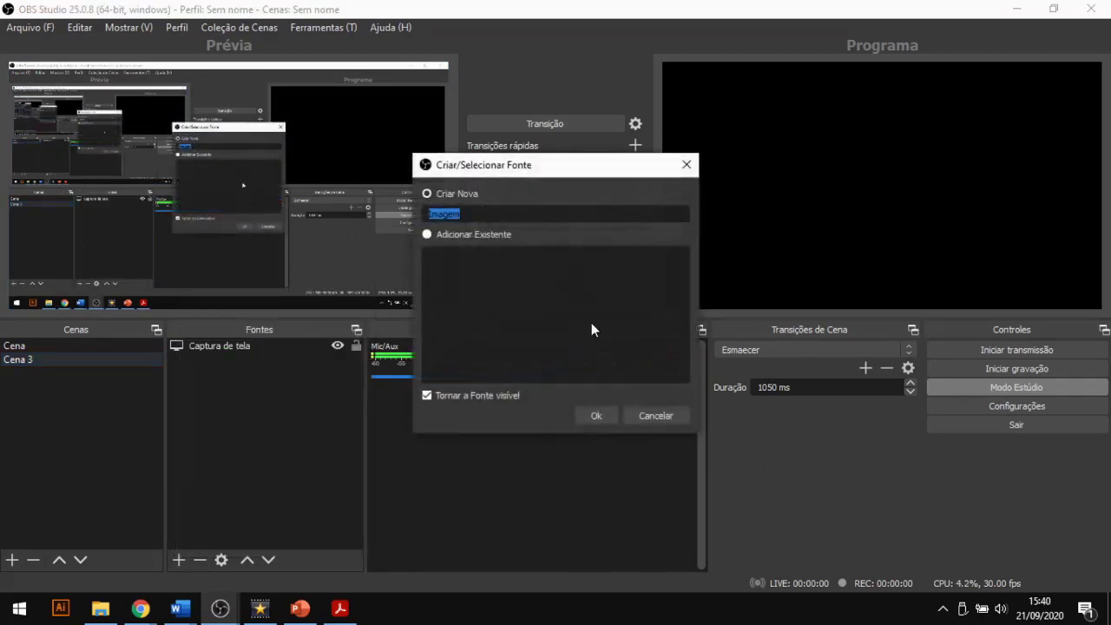
{"action": "left_click", "coordinate": [610, 411]}
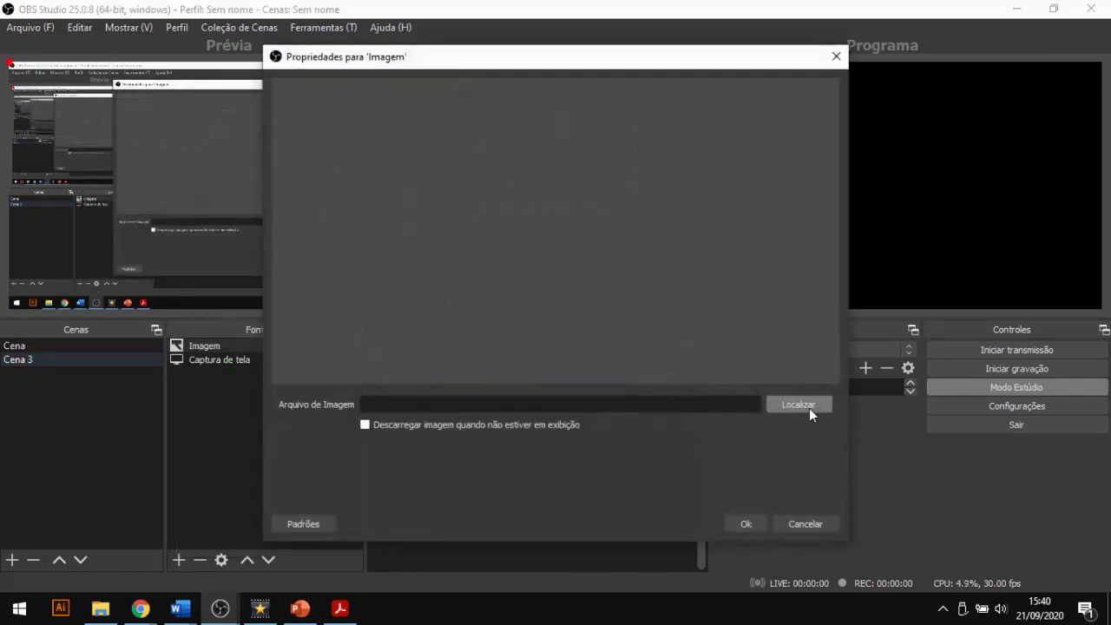
{"action": "left_click", "coordinate": [798, 404]}
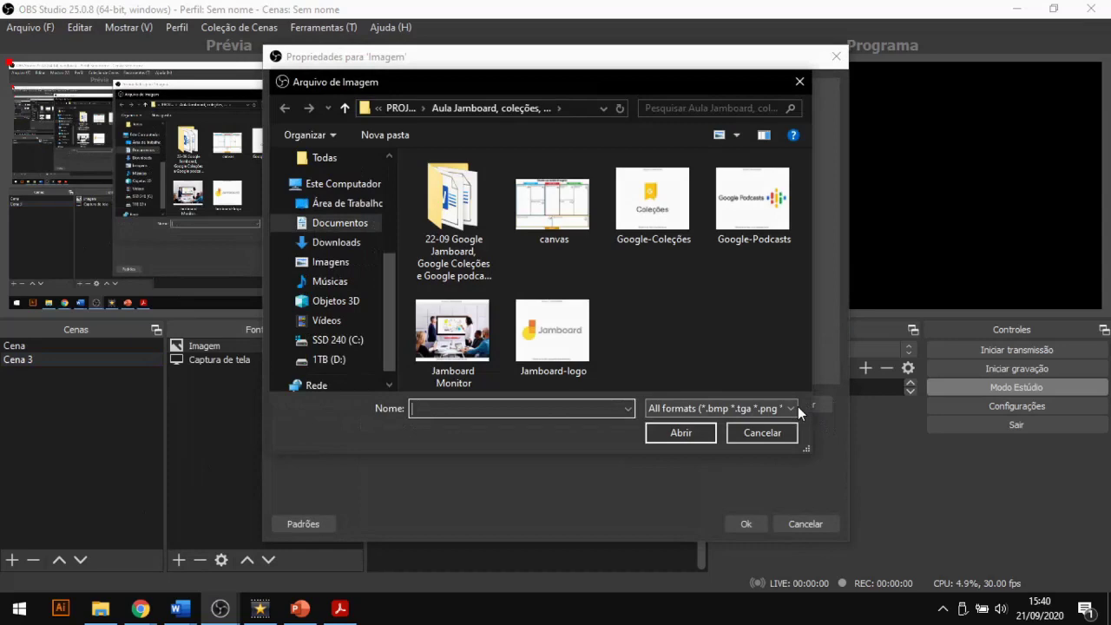
{"action": "left_click", "coordinate": [453, 343]}
{"action": "left_click", "coordinate": [681, 432]}
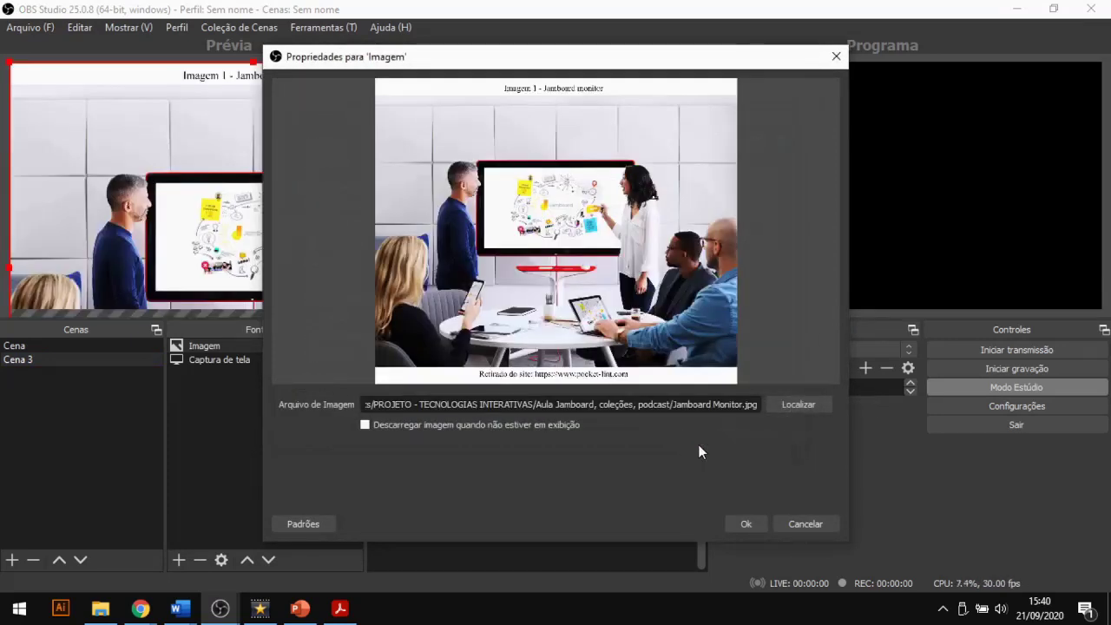
{"action": "left_click", "coordinate": [746, 525]}
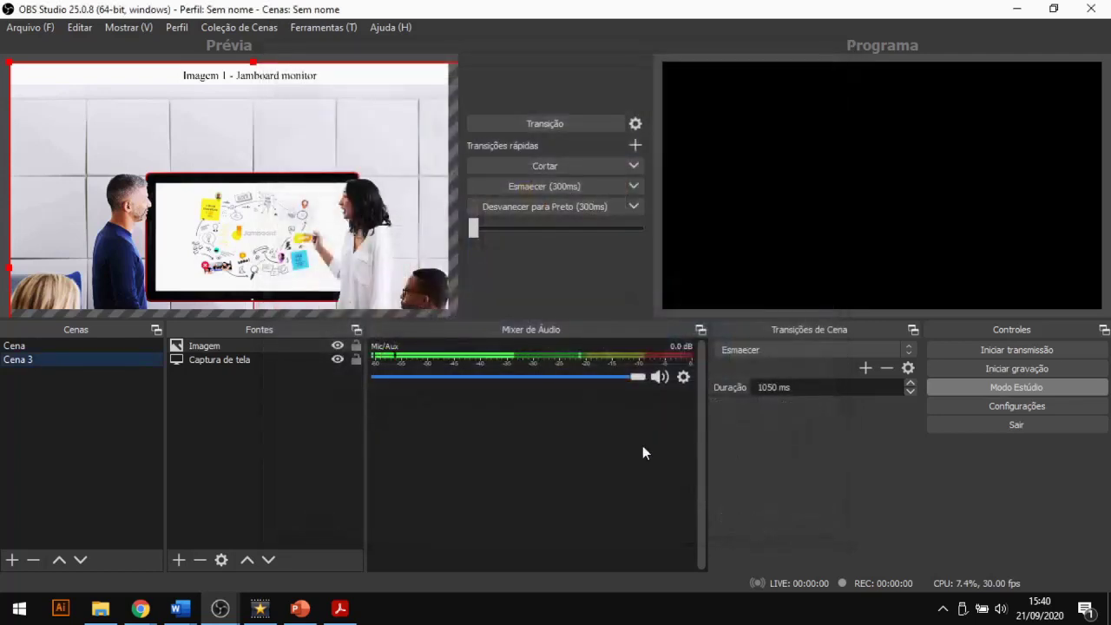
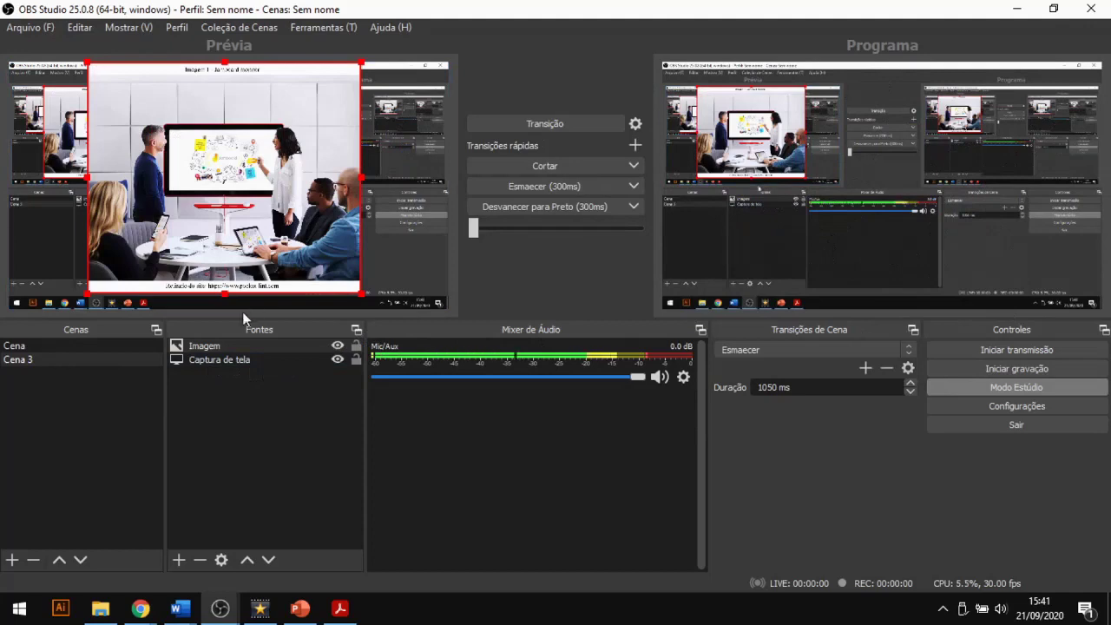
Transition the edited Cena 3 and Cena in turn from preview to program, and turn off Studio Mode.
{"action": "left_click", "coordinate": [508, 123]}
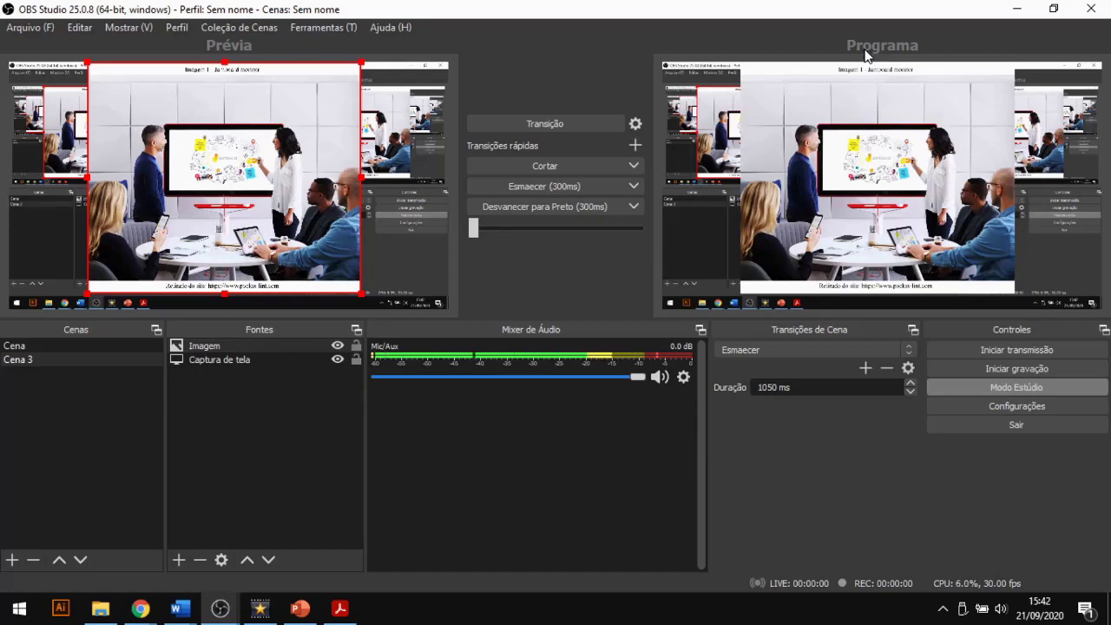
{"action": "left_click", "coordinate": [81, 346]}
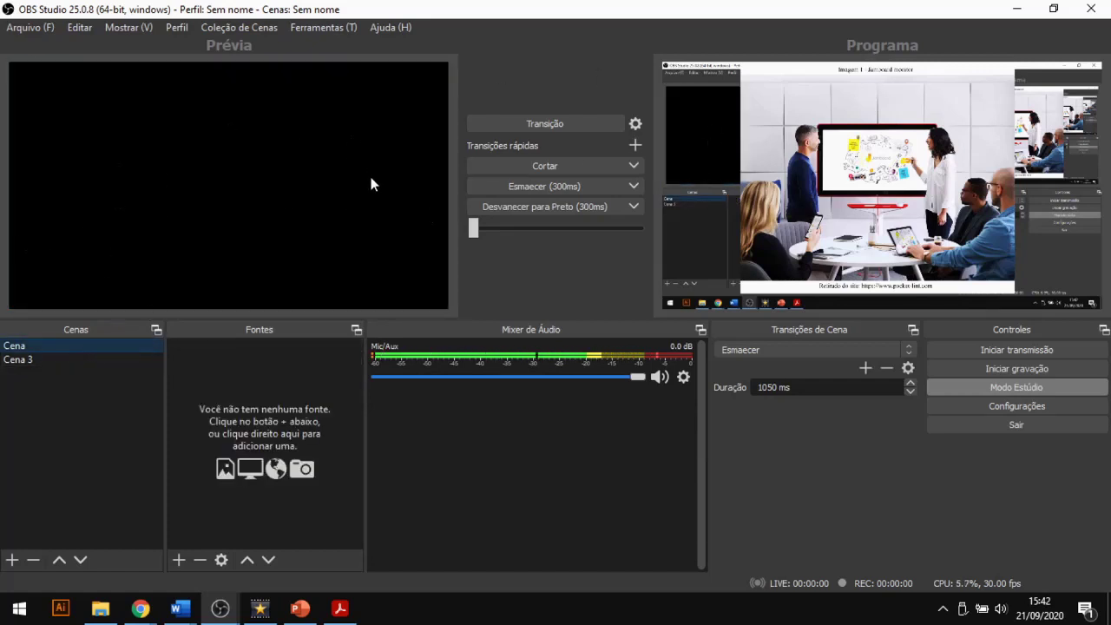
{"action": "left_click", "coordinate": [563, 121]}
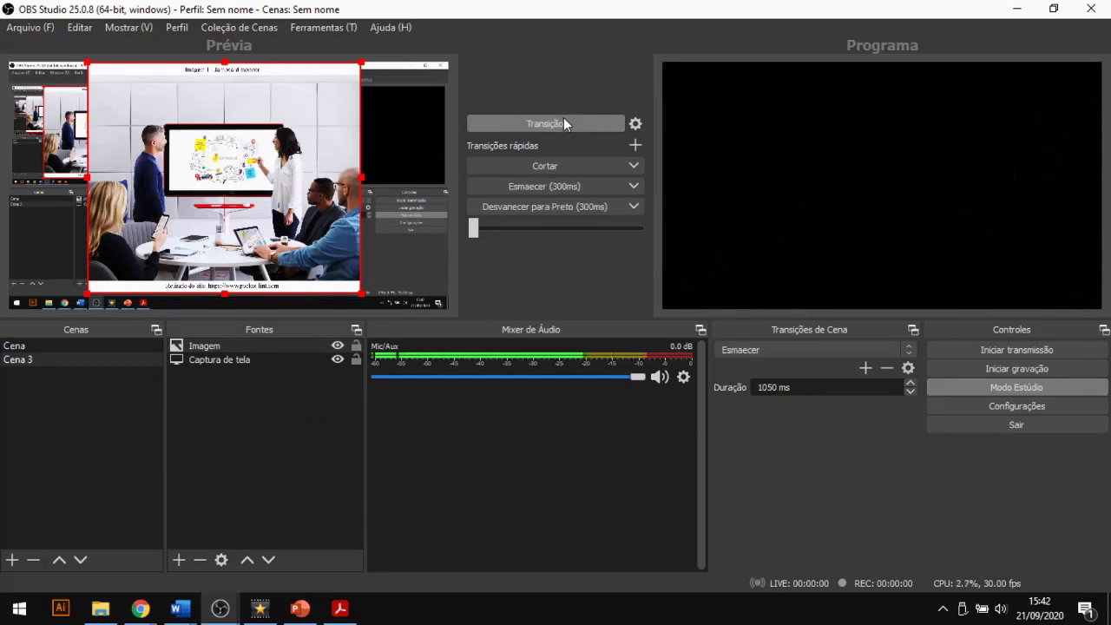
{"action": "left_click", "coordinate": [974, 387]}
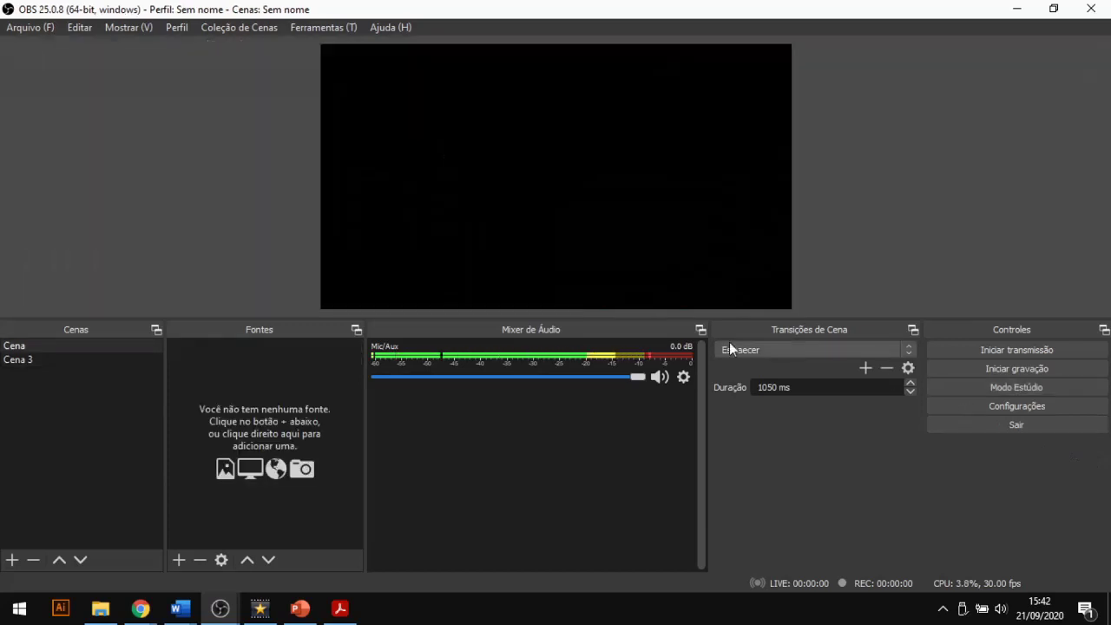
Switch to Cena 3, hide its Imagem and Captura de tela sources, and make both visible again.
{"action": "left_click", "coordinate": [26, 360]}
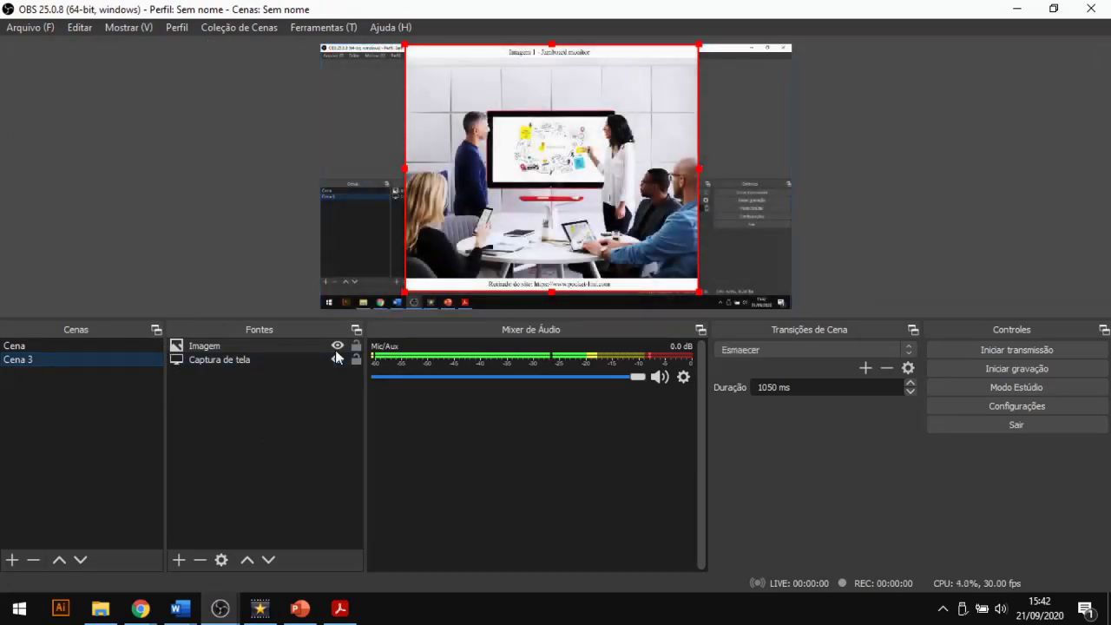
{"action": "left_click", "coordinate": [337, 346]}
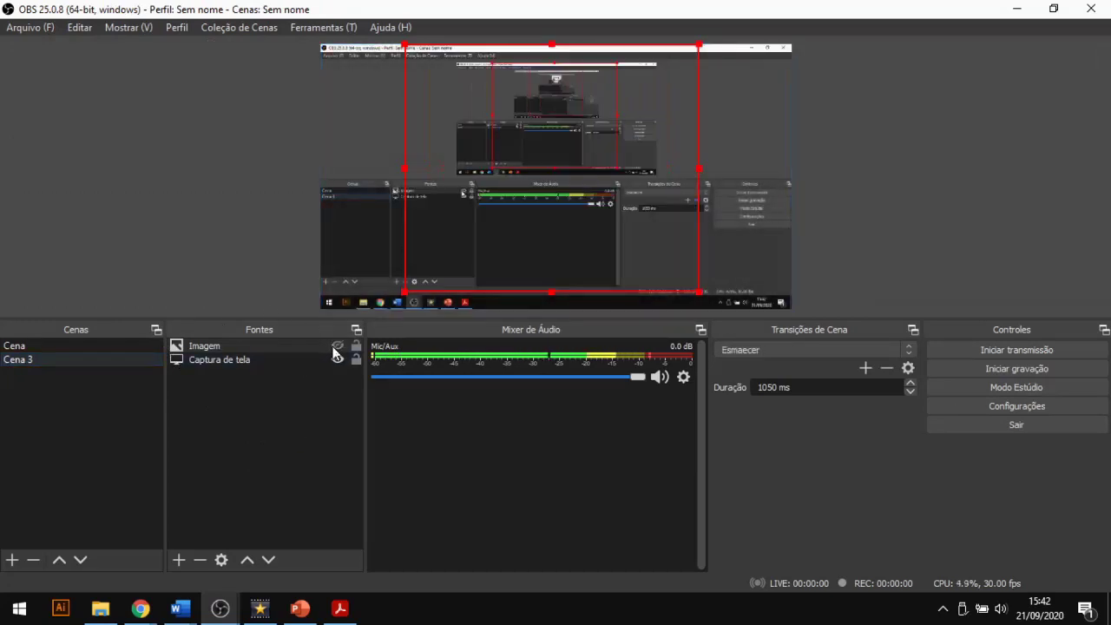
{"action": "left_click", "coordinate": [337, 358]}
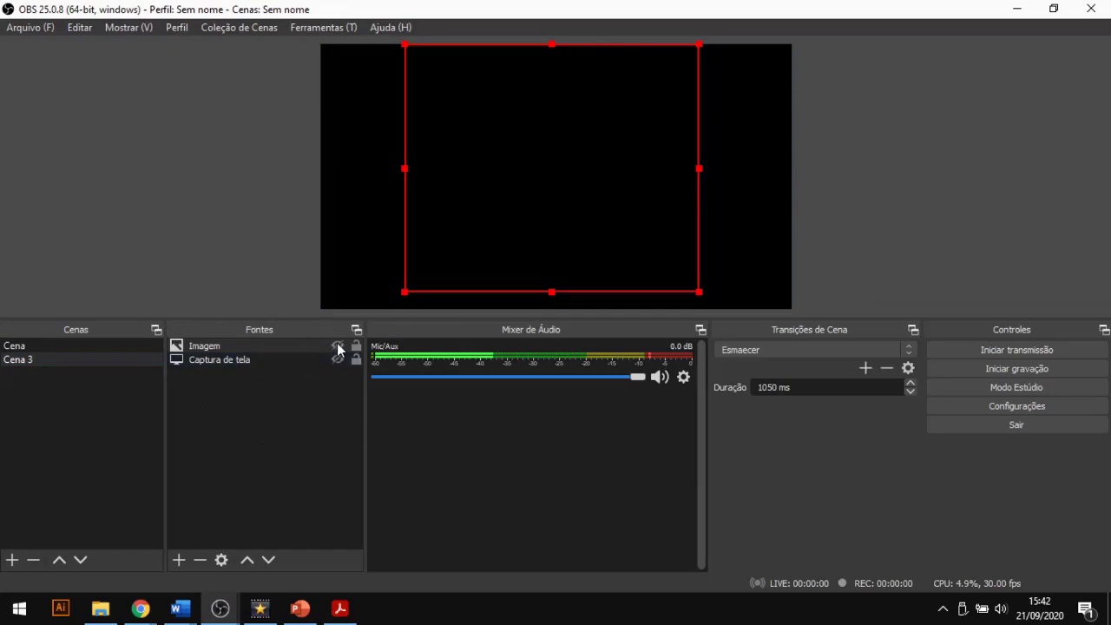
{"action": "left_click", "coordinate": [337, 345]}
{"action": "left_click", "coordinate": [336, 358]}
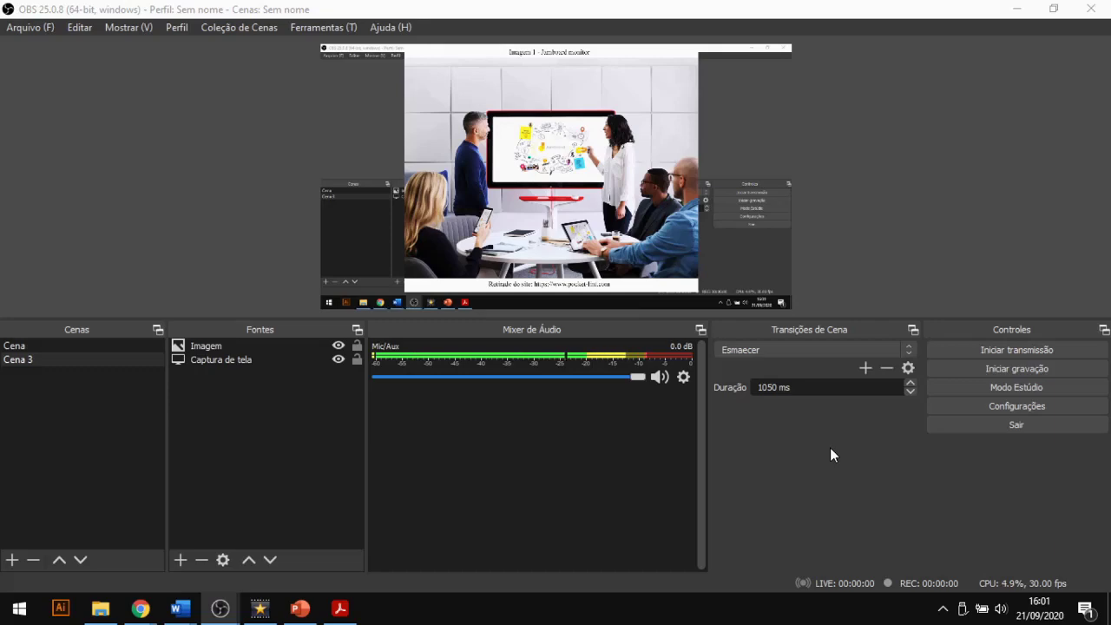
Try the Acri, System and Rachni themes in the general settings and return the theme to Dark (Padrão).
{"action": "left_click", "coordinate": [952, 406]}
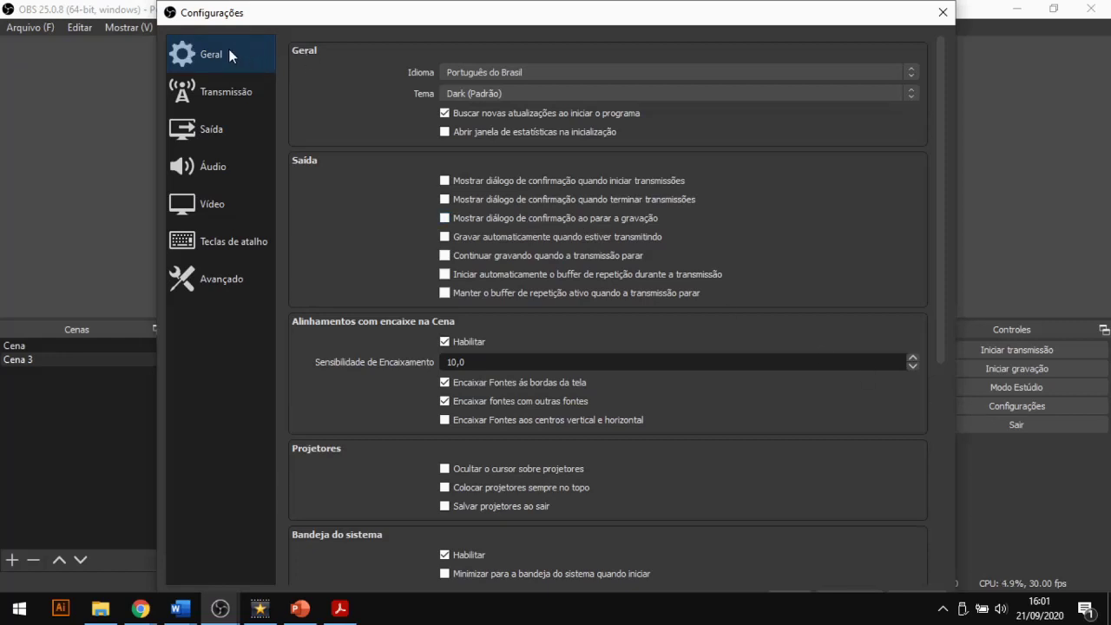
{"action": "left_click", "coordinate": [503, 93]}
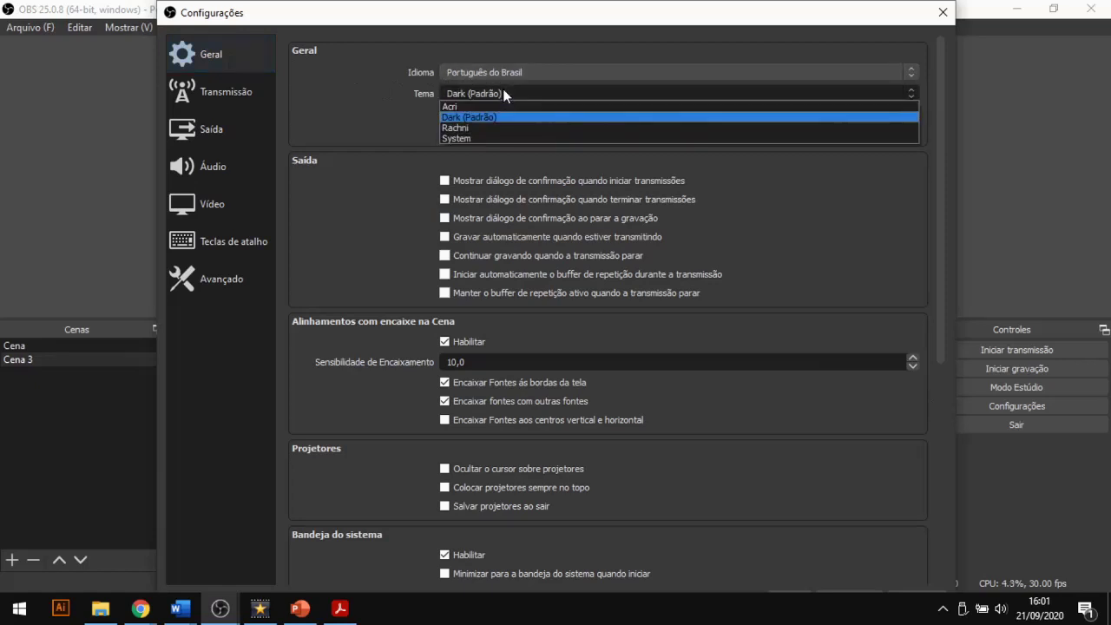
{"action": "left_click", "coordinate": [506, 103]}
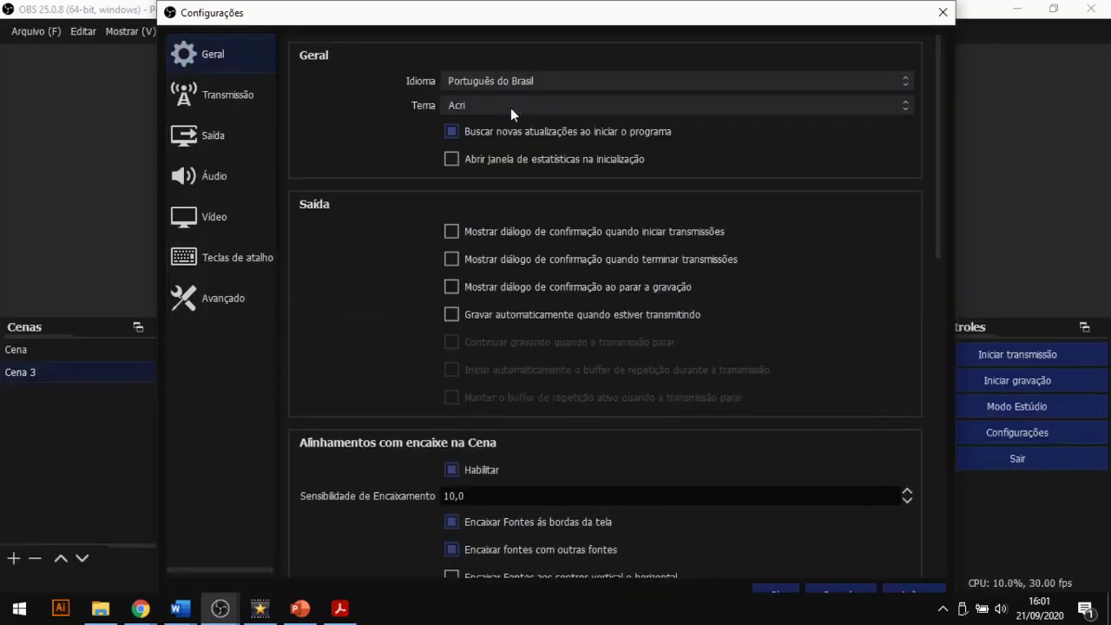
{"action": "left_click", "coordinate": [511, 108]}
{"action": "left_click", "coordinate": [504, 148]}
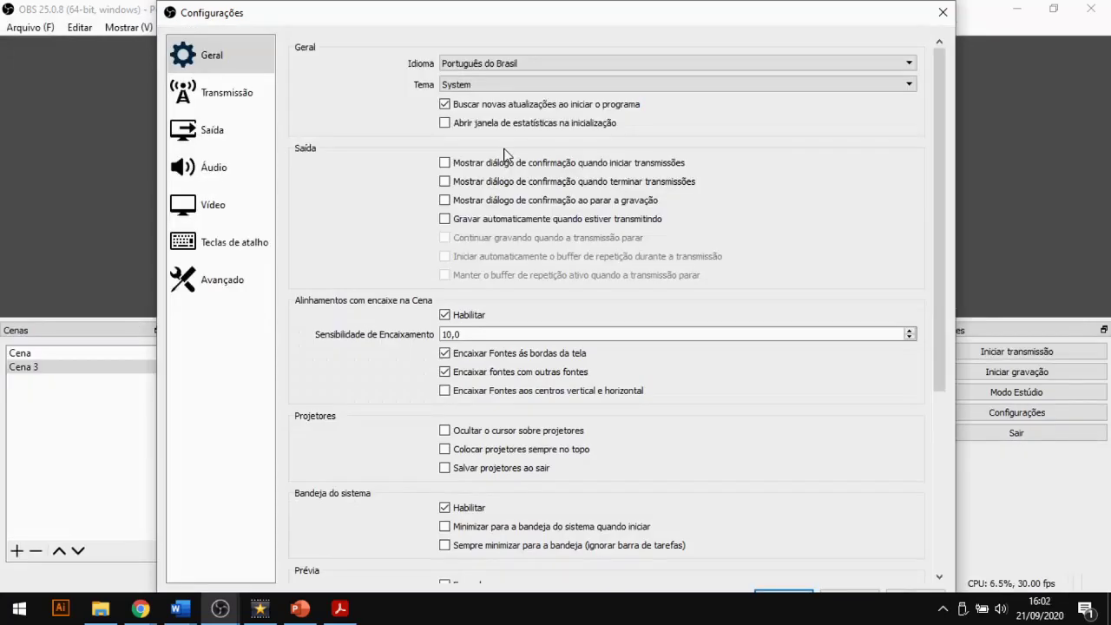
{"action": "left_click", "coordinate": [542, 86]}
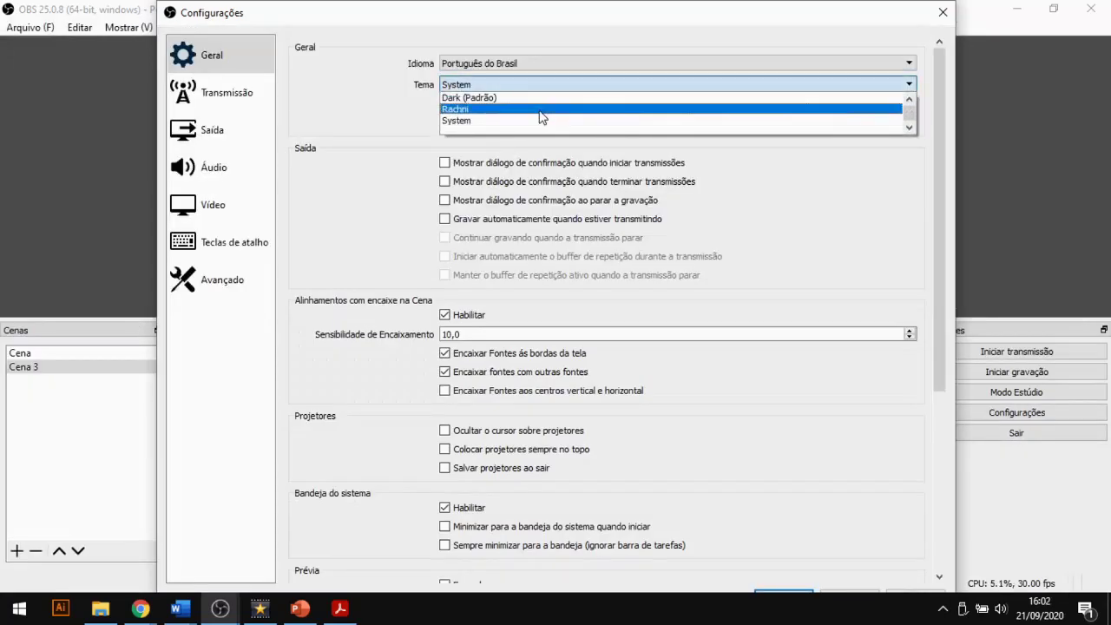
{"action": "left_click", "coordinate": [540, 118]}
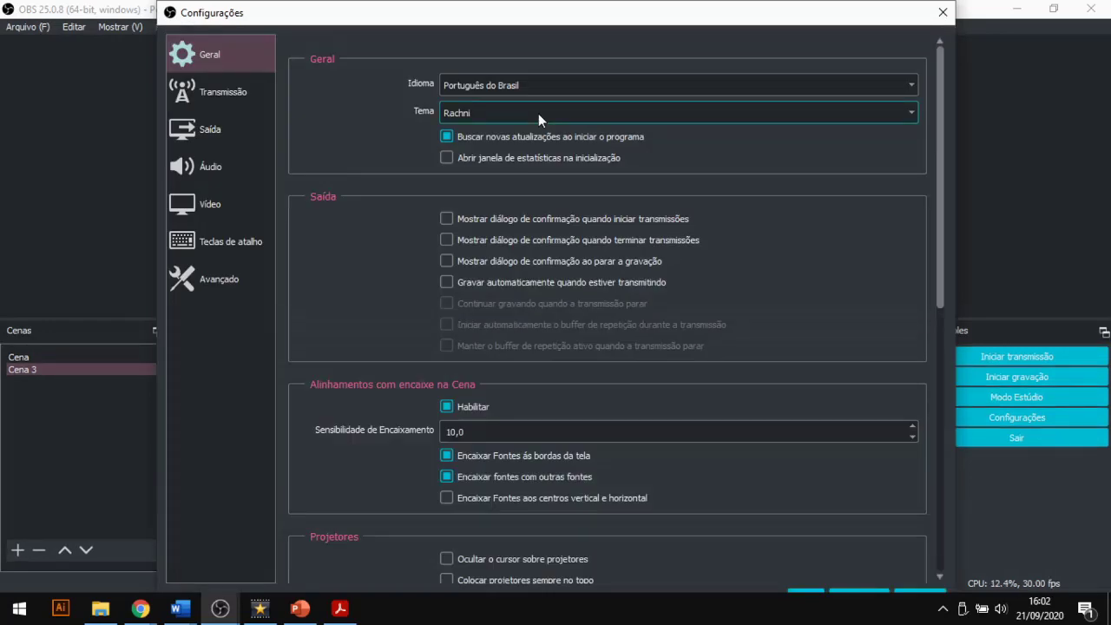
{"action": "left_click", "coordinate": [536, 112]}
{"action": "left_click", "coordinate": [538, 139]}
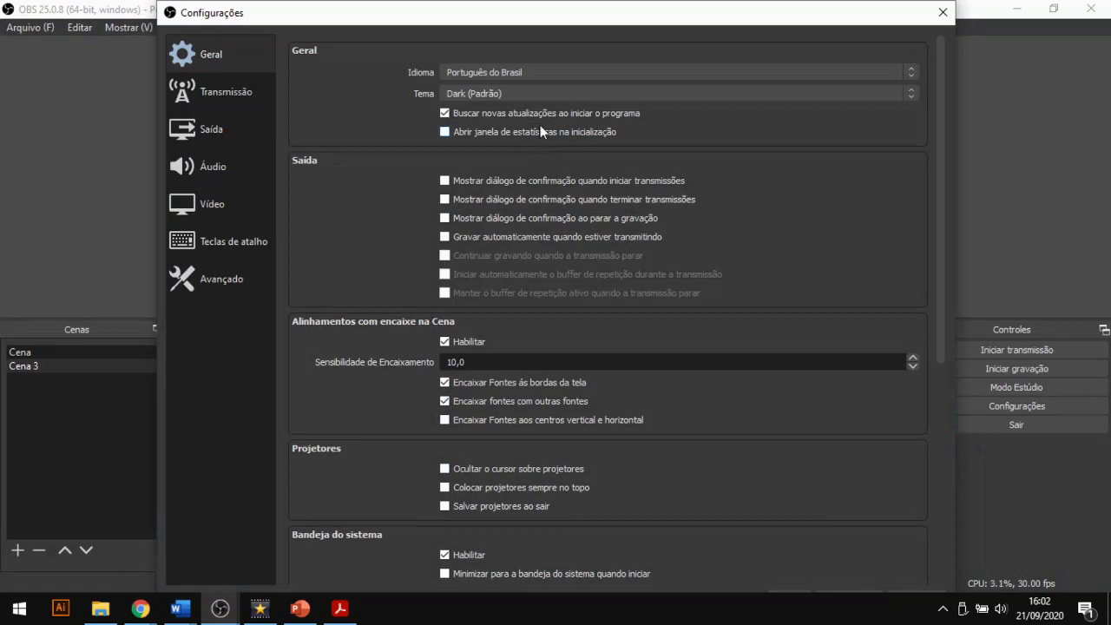
Examine the remaining general settings and the list of available streaming services in the streaming settings.
{"action": "scroll", "coordinate": [540, 125], "scroll_direction": "down", "scroll_amount": 5}
{"action": "scroll", "coordinate": [540, 125], "scroll_direction": "down", "scroll_amount": 6}
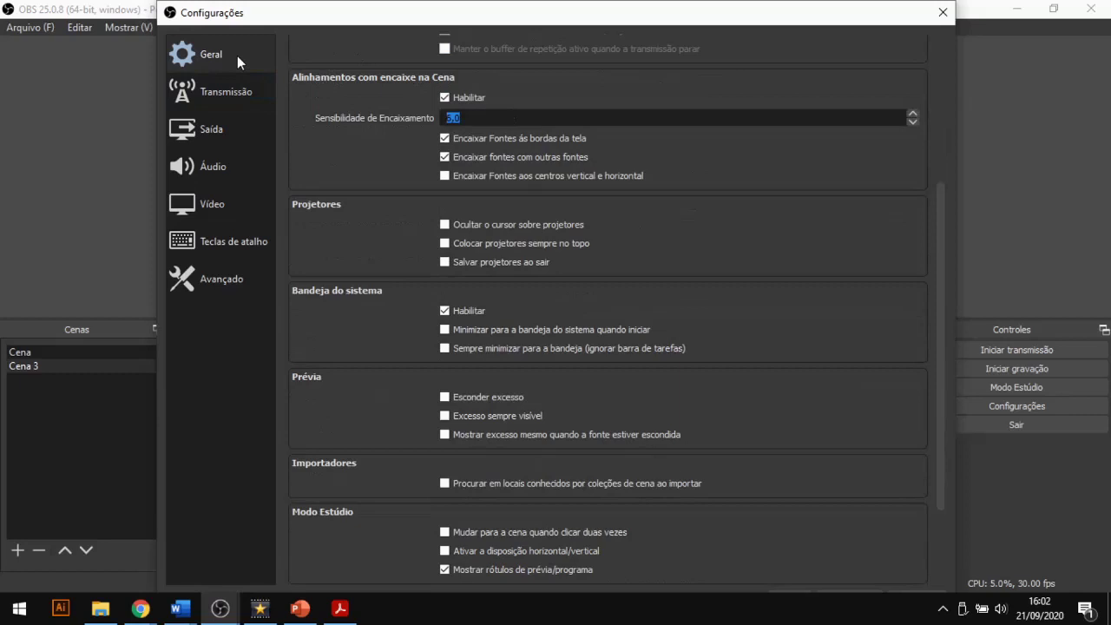
{"action": "left_click", "coordinate": [233, 90]}
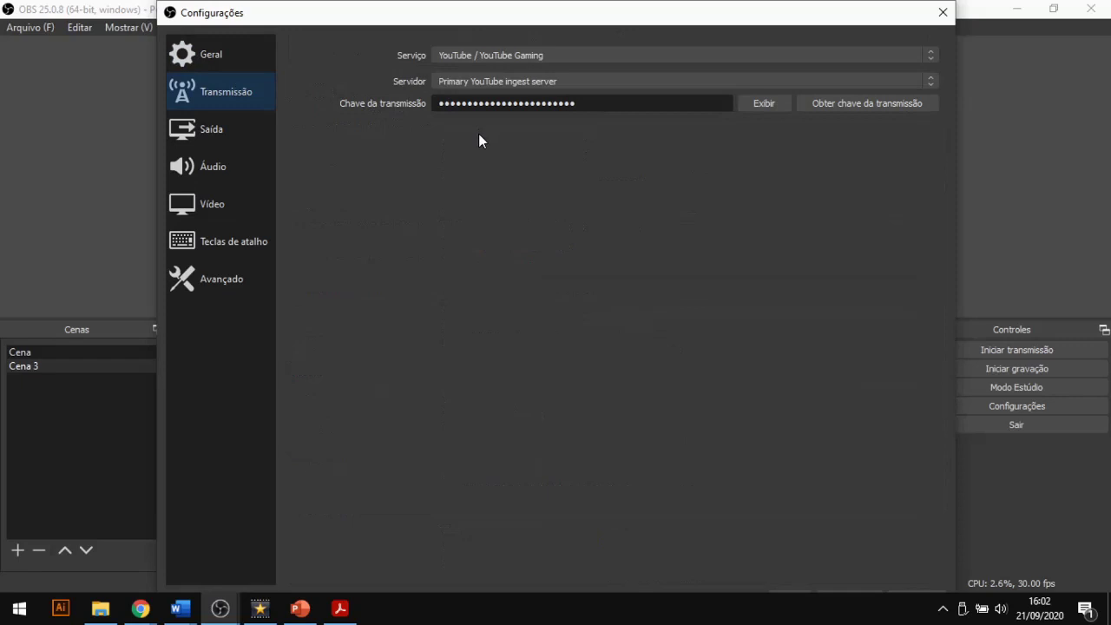
{"action": "left_click", "coordinate": [511, 57]}
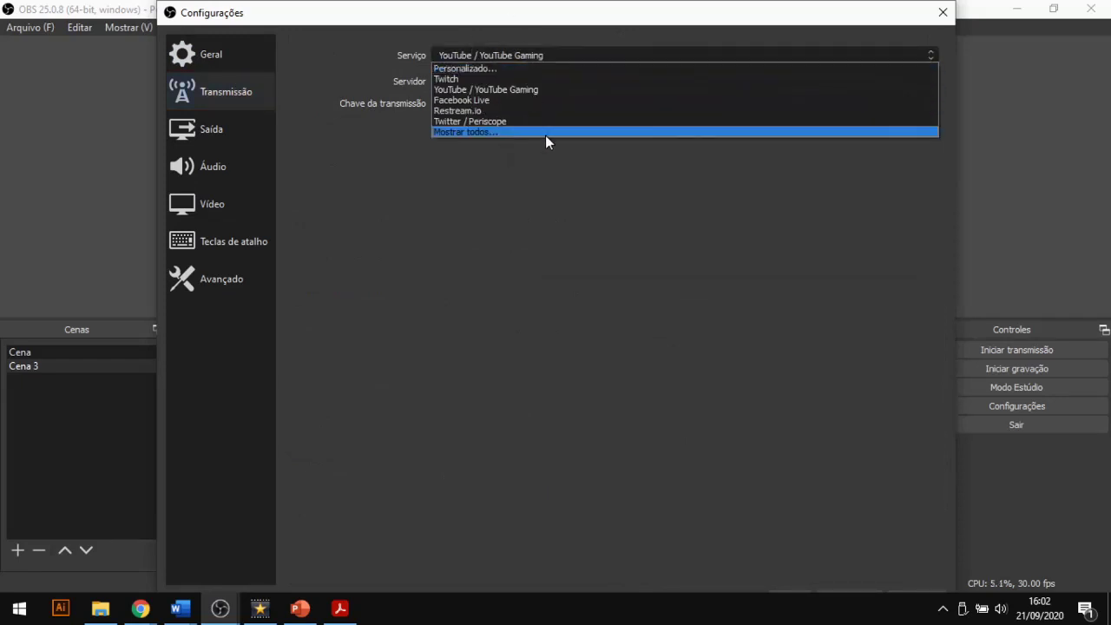
{"action": "left_click", "coordinate": [517, 190]}
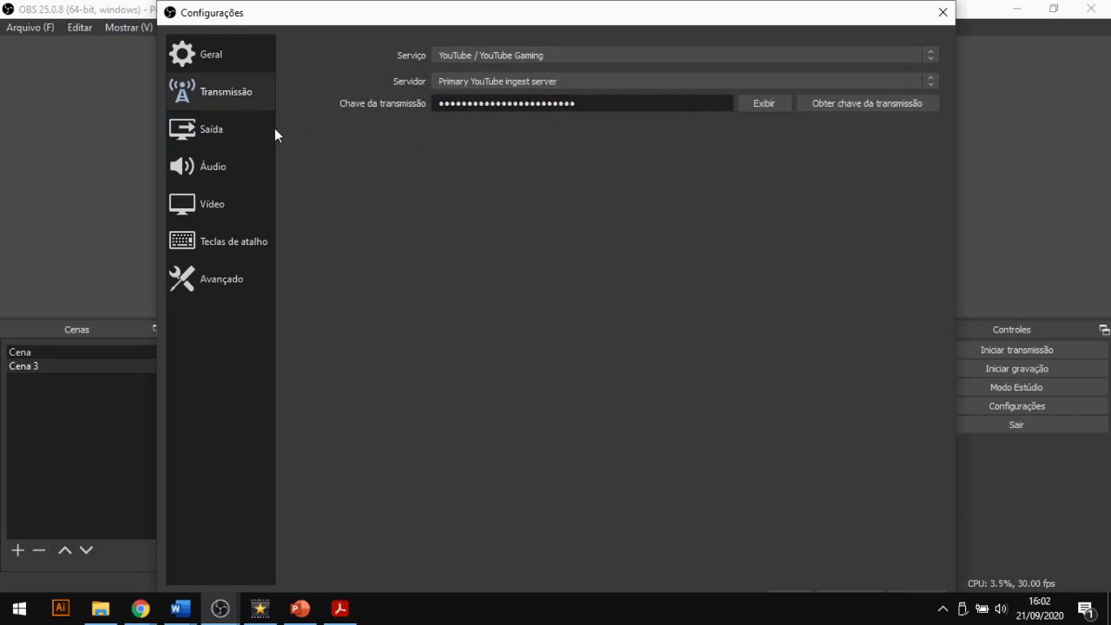
Examine the output settings with the available recording formats, and bring up the audio settings.
{"action": "left_click", "coordinate": [247, 130]}
{"action": "left_click", "coordinate": [250, 128]}
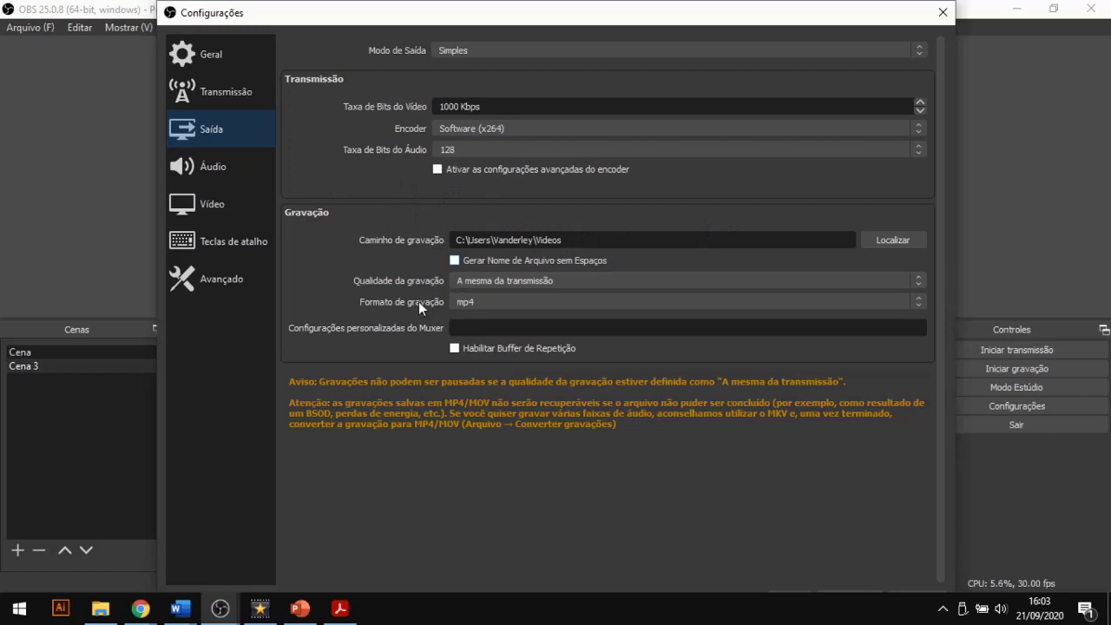
{"action": "left_click", "coordinate": [515, 304]}
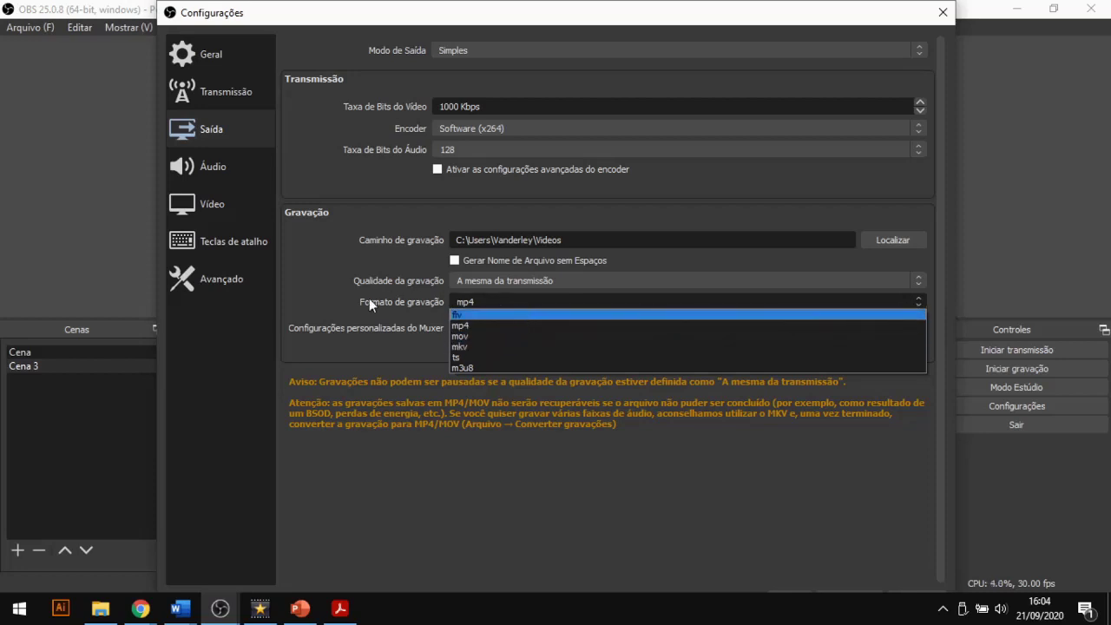
{"action": "left_click", "coordinate": [348, 326]}
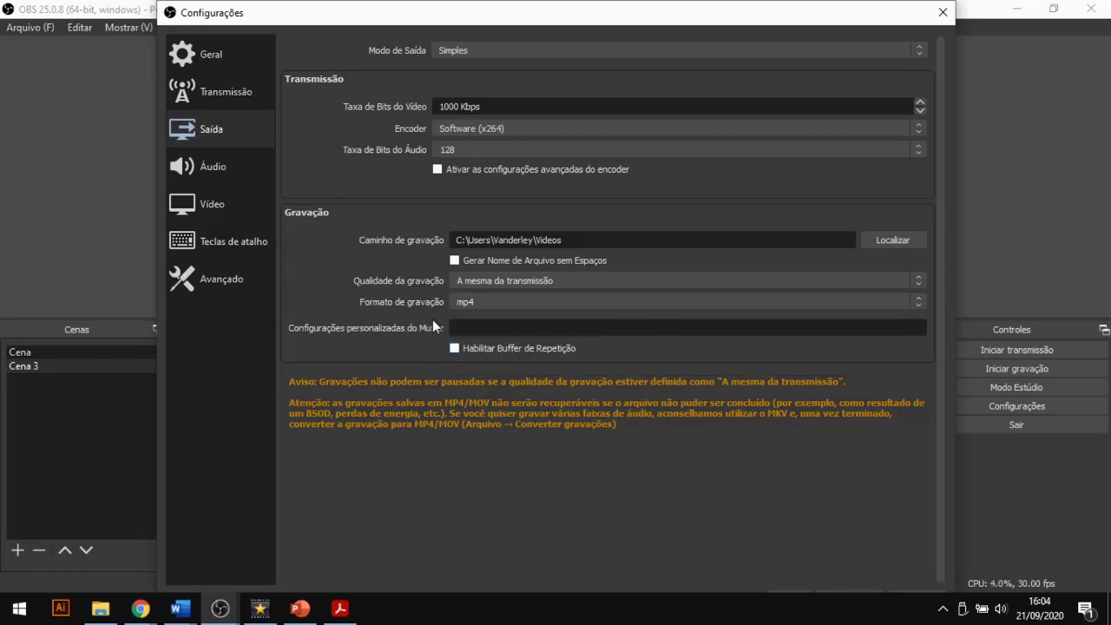
{"action": "left_click", "coordinate": [215, 164]}
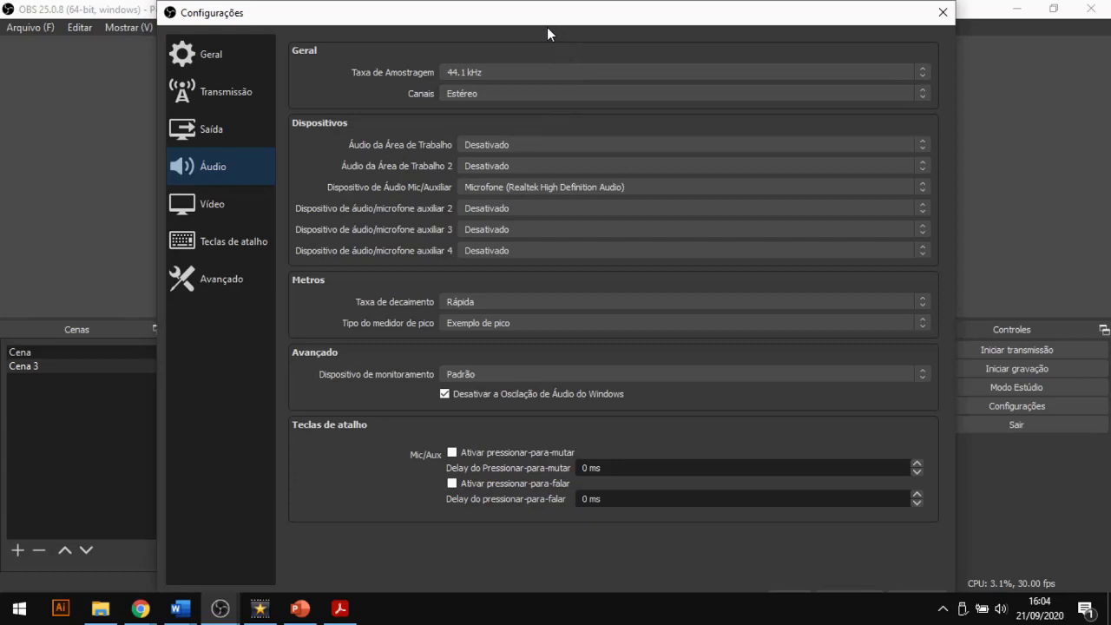
Set the desktop audio device (Áudio da Área de Trabalho) to Padrão and confirm the settings.
{"action": "left_click_drag", "start_coordinate": [545, 4], "coordinate": [503, 55]}
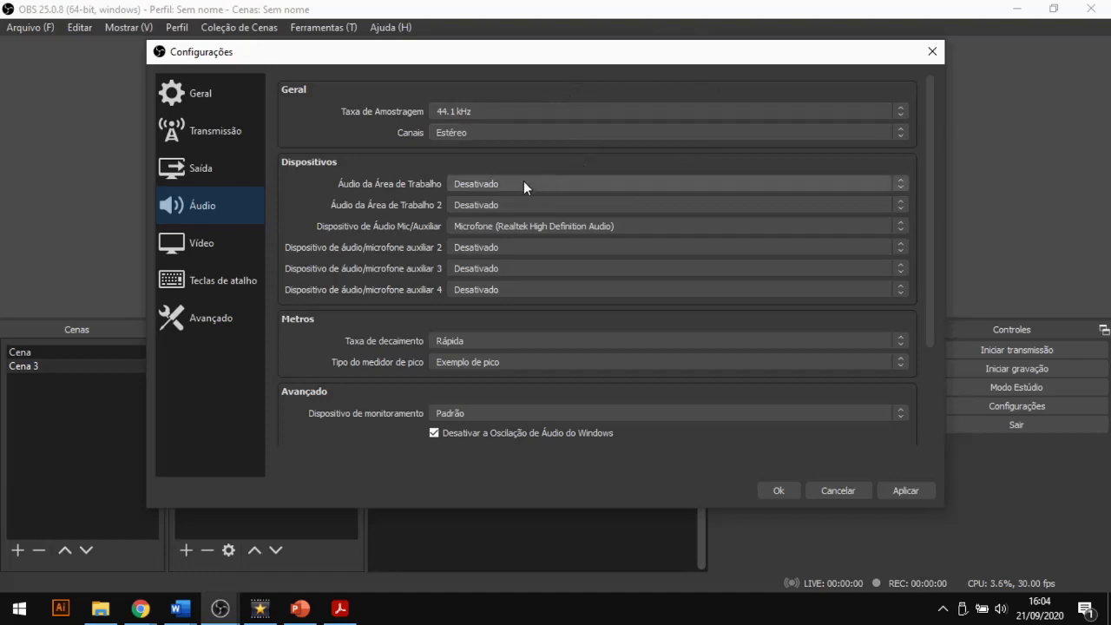
{"action": "left_click", "coordinate": [491, 182]}
{"action": "left_click", "coordinate": [483, 207]}
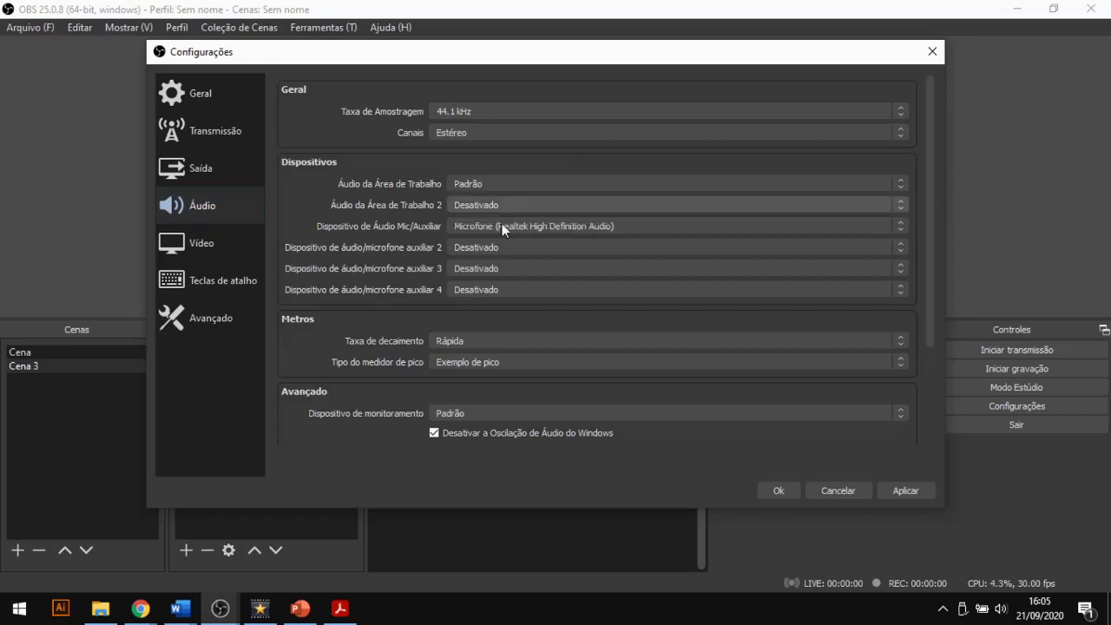
{"action": "left_click", "coordinate": [762, 491]}
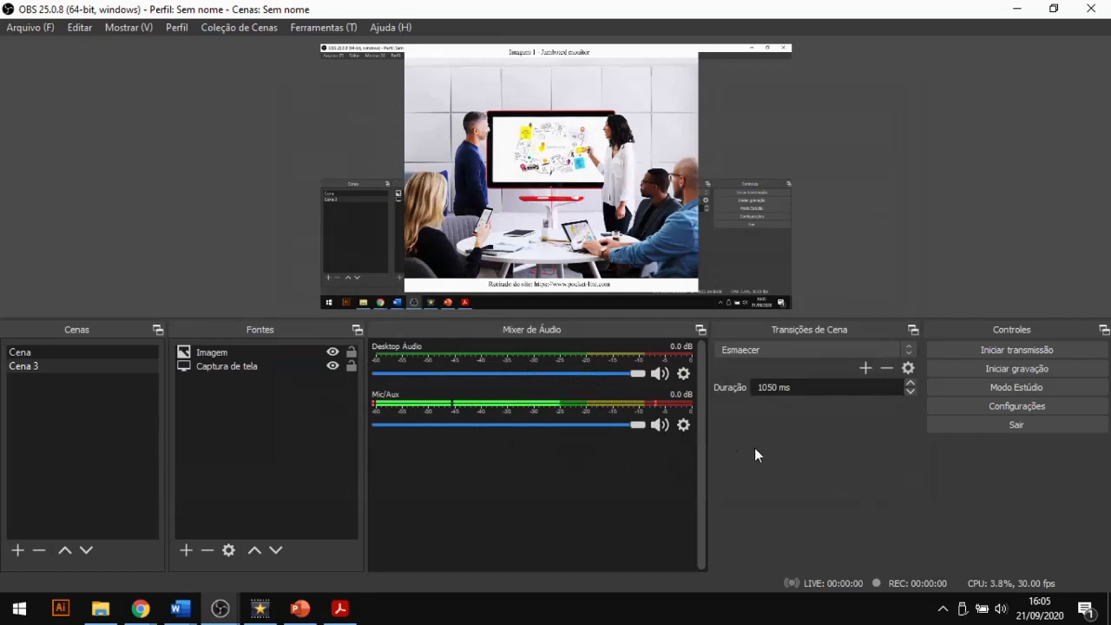
Raise the Windows speaker volume to 62 to test the desktop audio level in the mixer.
{"action": "left_click", "coordinate": [1005, 610]}
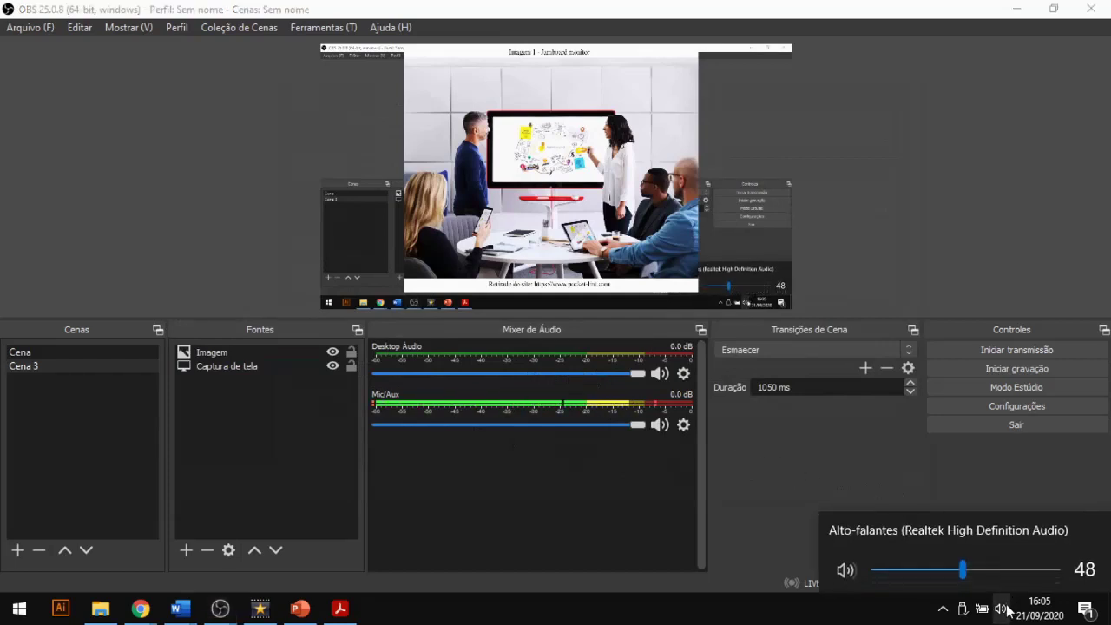
{"action": "left_click", "coordinate": [983, 569]}
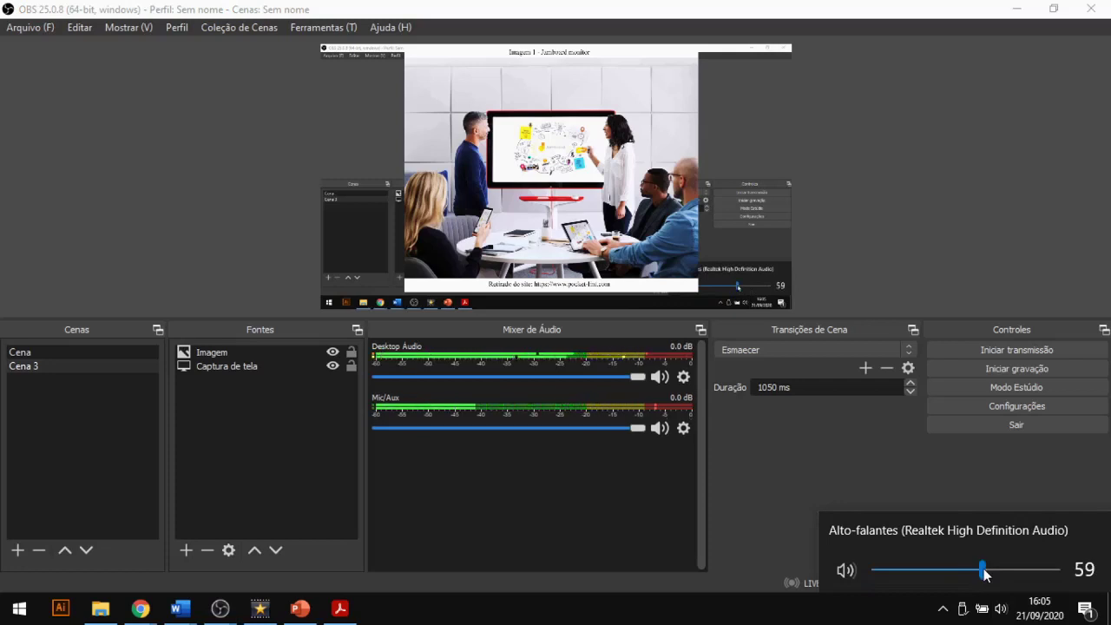
{"action": "left_click", "coordinate": [988, 569]}
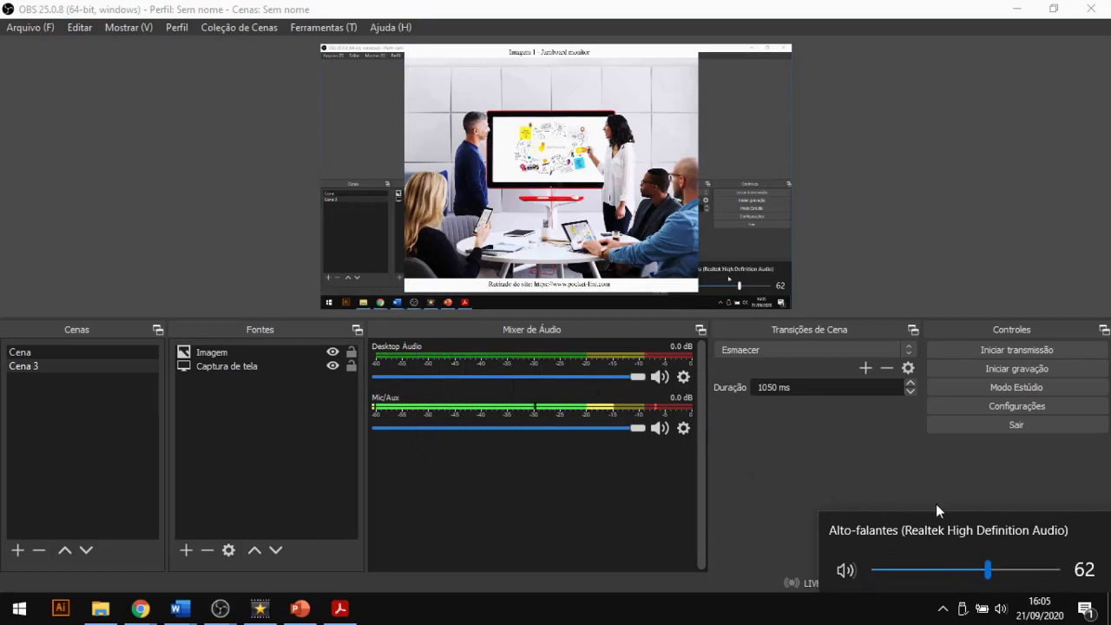
{"action": "left_click", "coordinate": [929, 477]}
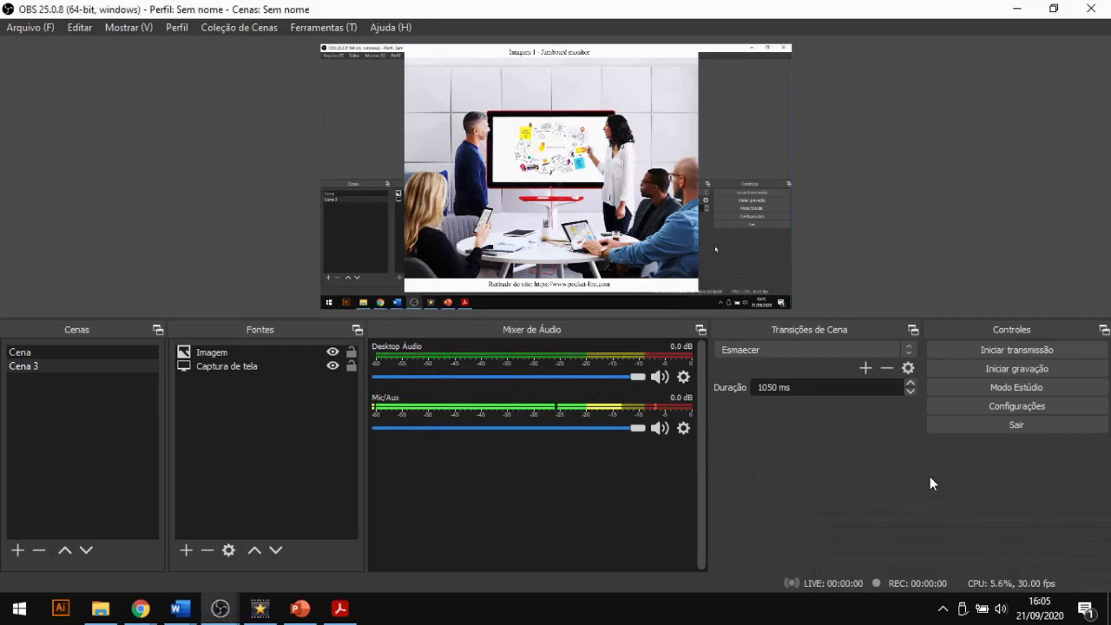
Return to the audio settings and set the desktop audio device to Desativado.
{"action": "left_click", "coordinate": [962, 405]}
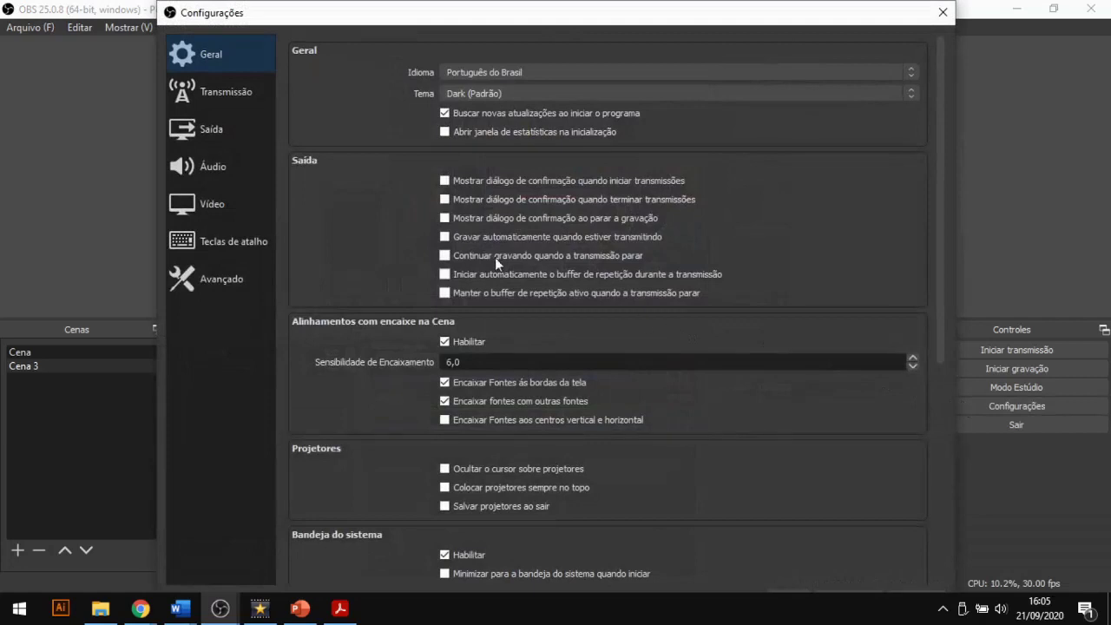
{"action": "left_click", "coordinate": [237, 181]}
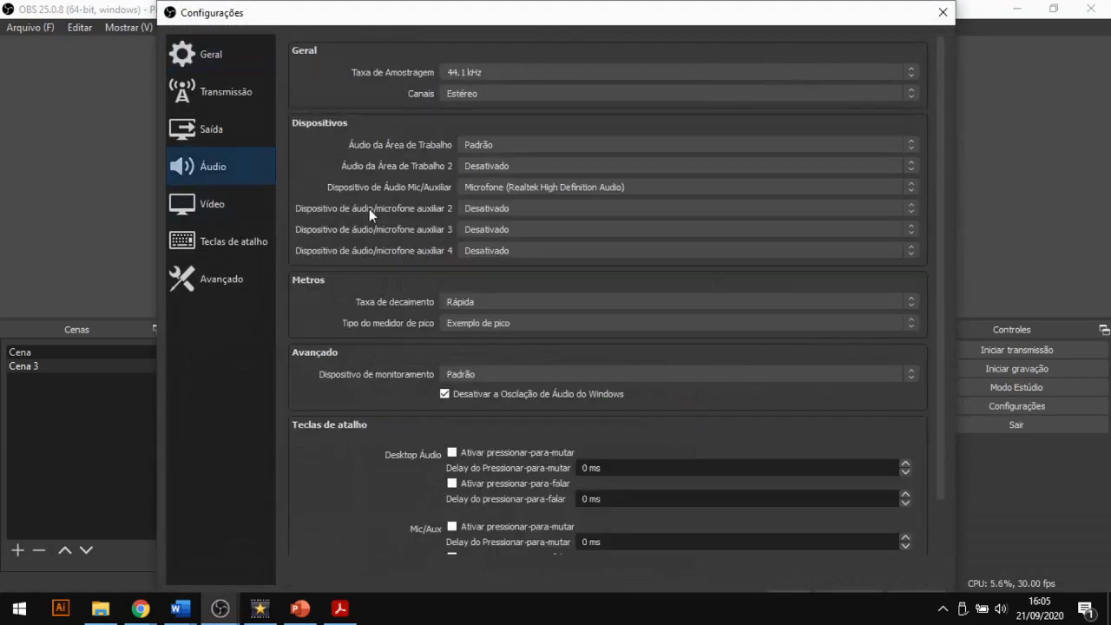
{"action": "left_click", "coordinate": [524, 144]}
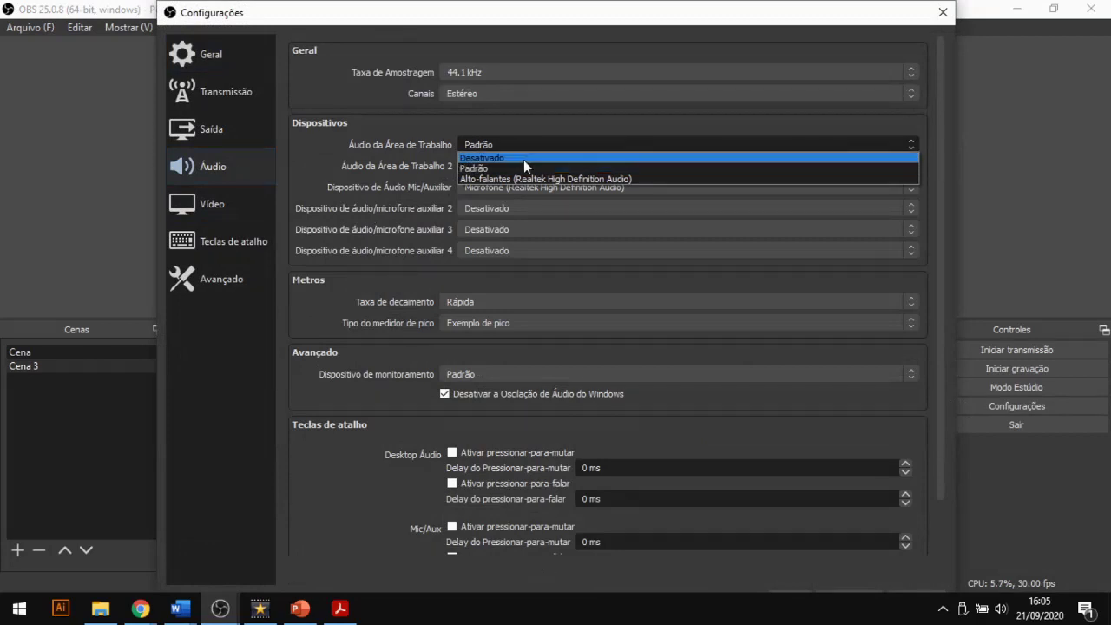
{"action": "left_click", "coordinate": [524, 158]}
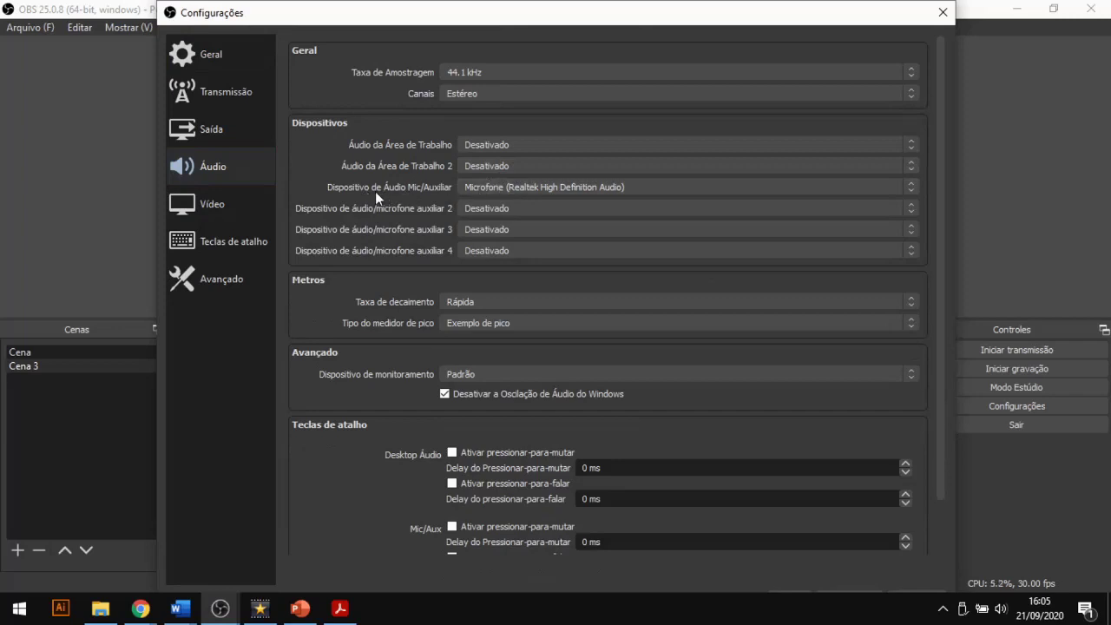
Review the Mic/Auxiliar audio device options and choose Microfone (Realtek High Definition Audio).
{"action": "left_click", "coordinate": [642, 188]}
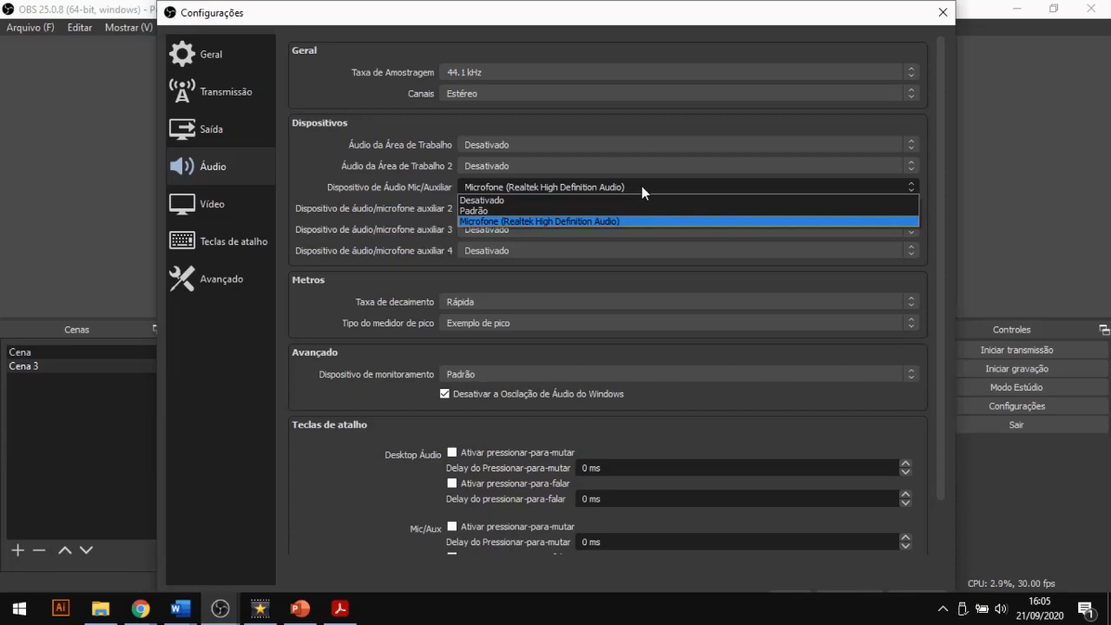
{"action": "left_click", "coordinate": [581, 222]}
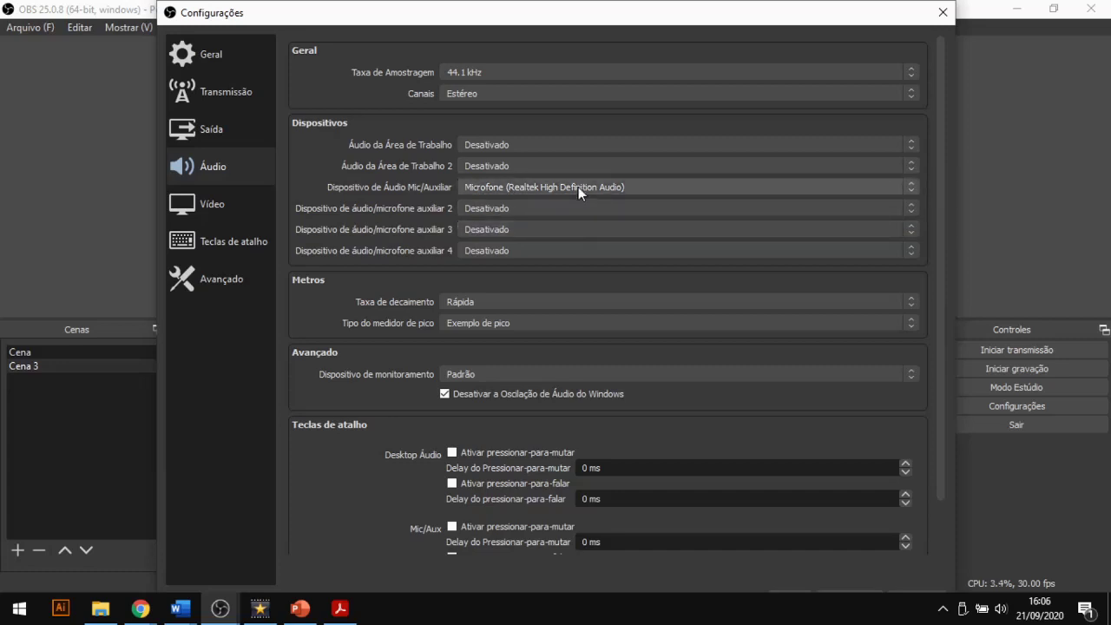
{"action": "left_click", "coordinate": [579, 187]}
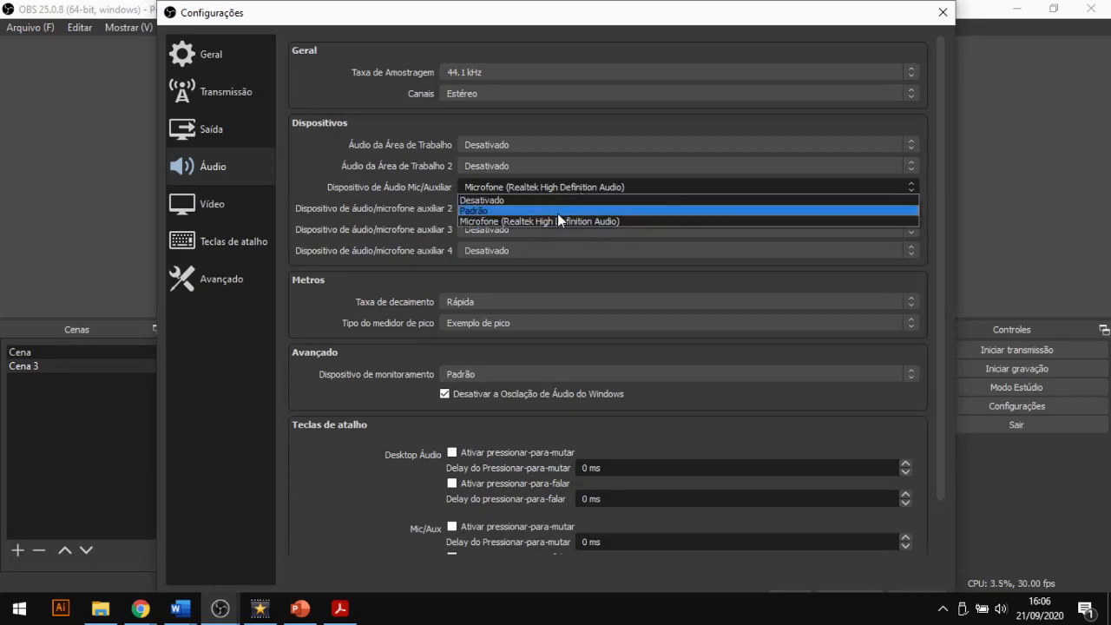
{"action": "left_click", "coordinate": [558, 222]}
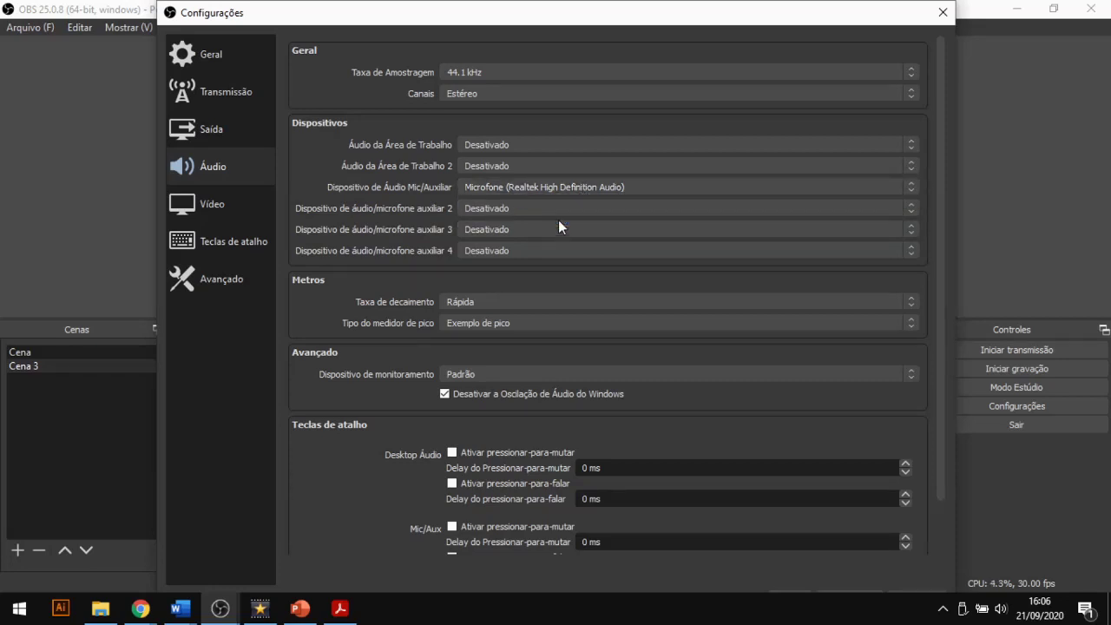
Examine the remaining audio settings and the video, hotkey and advanced settings, and apply and close the configuration.
{"action": "scroll", "coordinate": [528, 333], "scroll_direction": "down", "scroll_amount": 2}
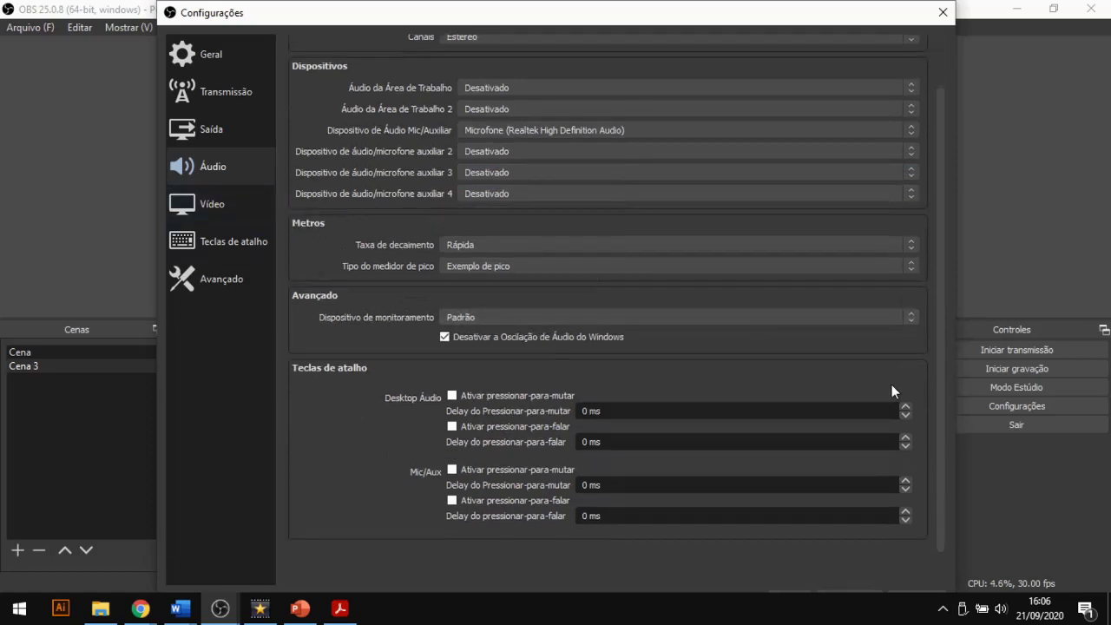
{"action": "left_click_drag", "start_coordinate": [643, 1], "coordinate": [638, 32]}
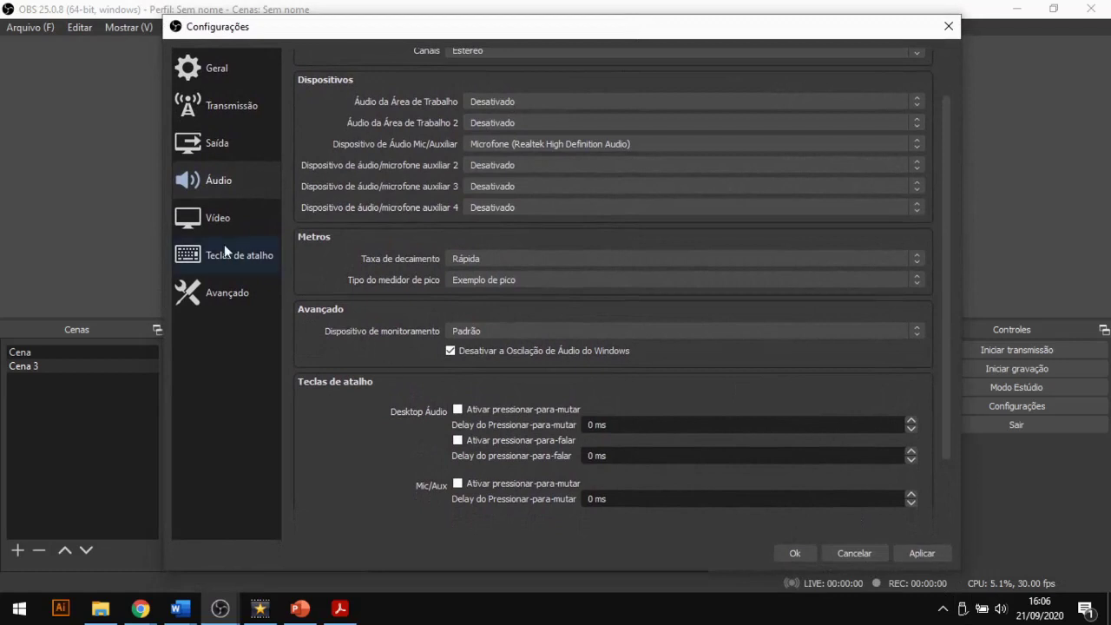
{"action": "left_click", "coordinate": [179, 228]}
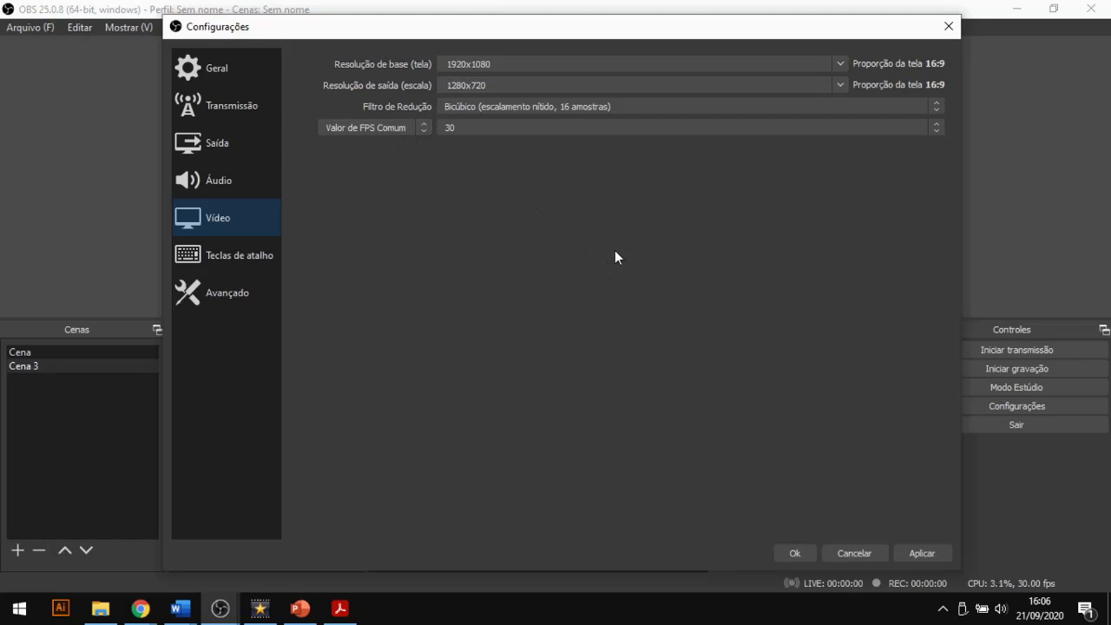
{"action": "left_click", "coordinate": [237, 263]}
{"action": "left_click", "coordinate": [227, 291]}
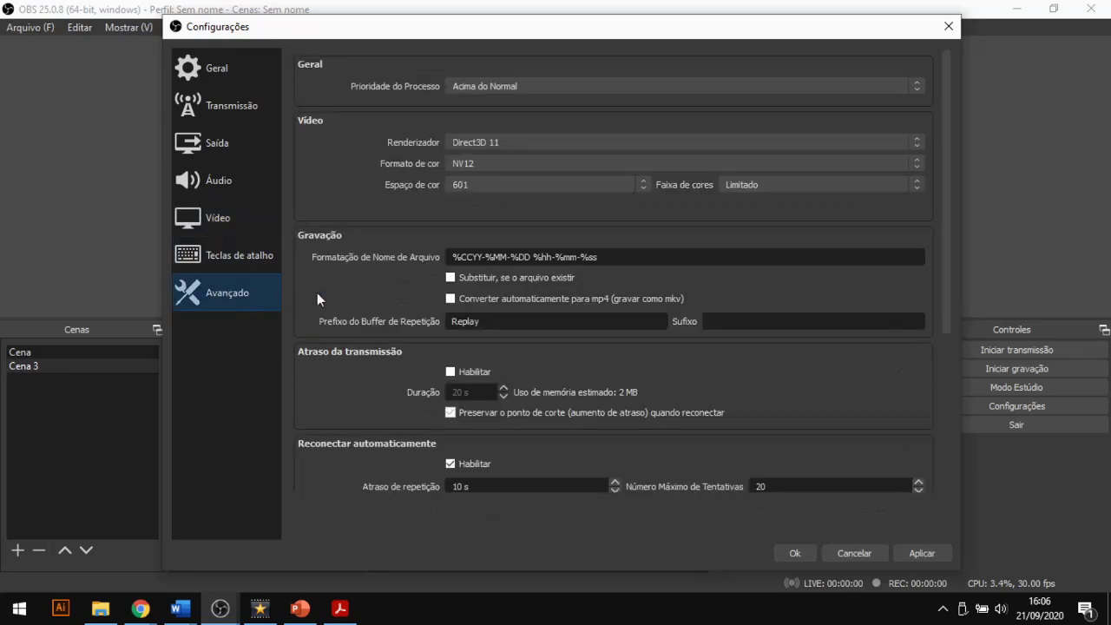
{"action": "left_click", "coordinate": [923, 553]}
{"action": "left_click", "coordinate": [797, 553]}
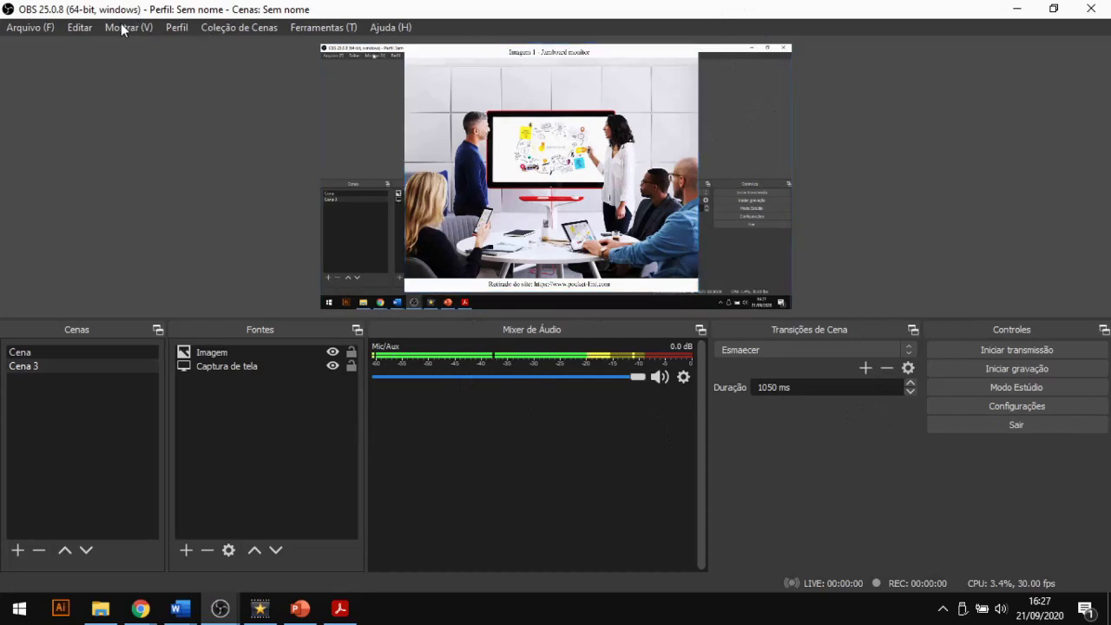
Try the full-screen interface (Interface em Tela Cheia) and return to the maximized window.
{"action": "left_click", "coordinate": [15, 31]}
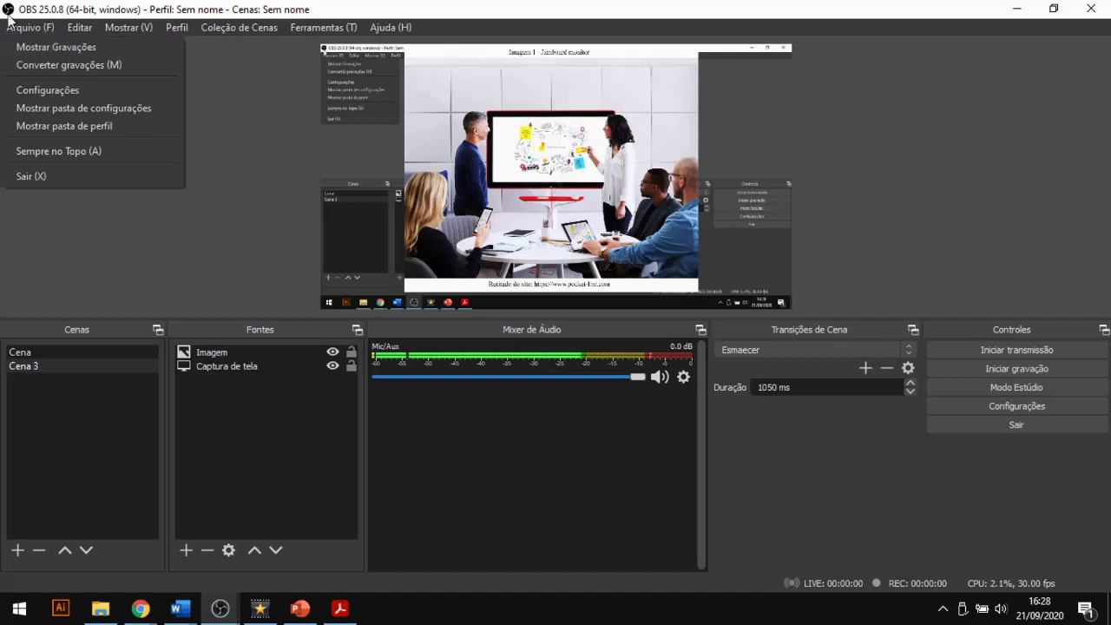
{"action": "mouse_move", "coordinate": [85, 31]}
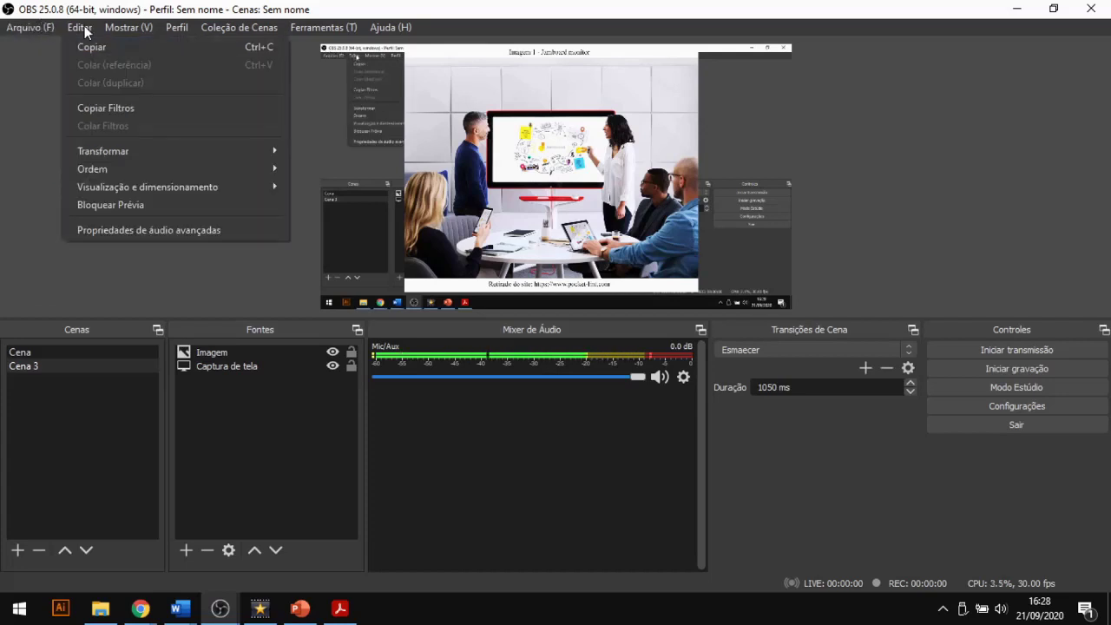
{"action": "mouse_move", "coordinate": [127, 31]}
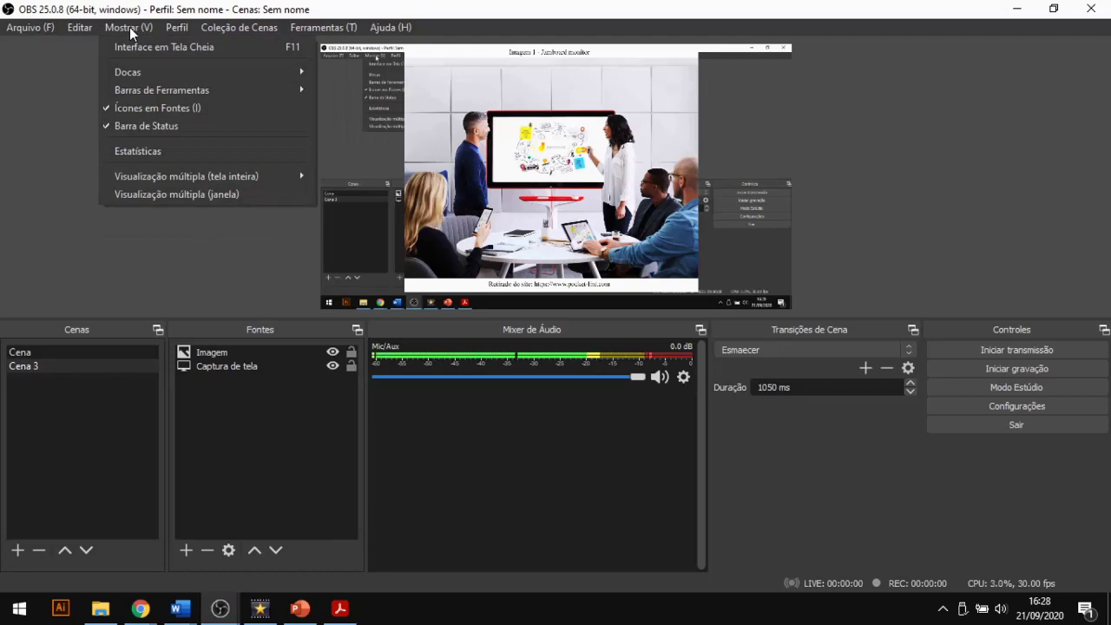
{"action": "left_click", "coordinate": [153, 50]}
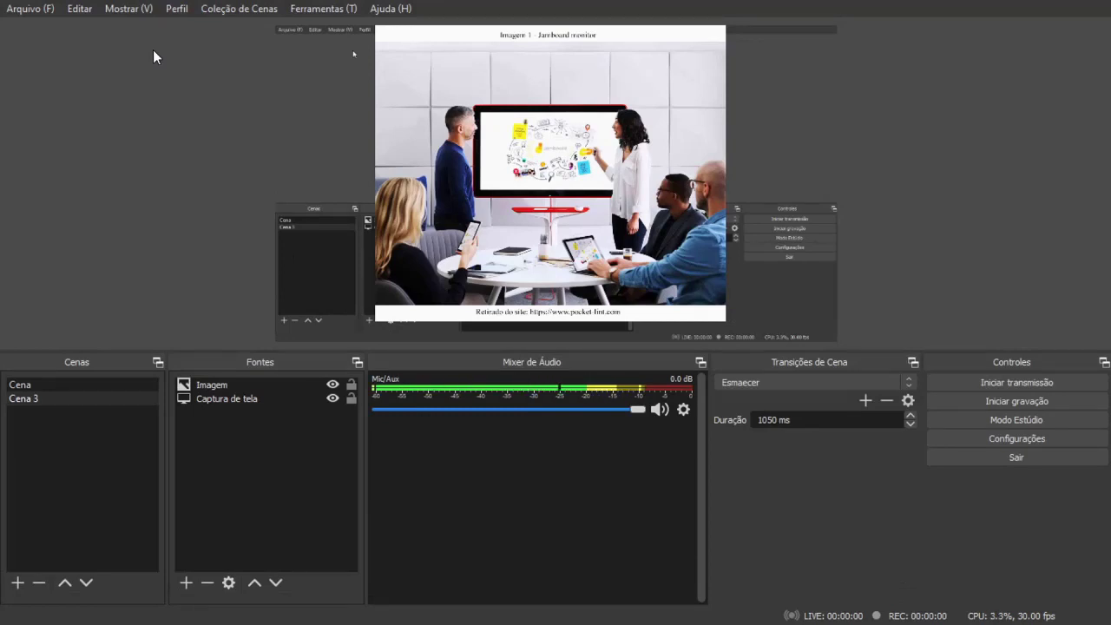
{"action": "left_click", "coordinate": [372, 74]}
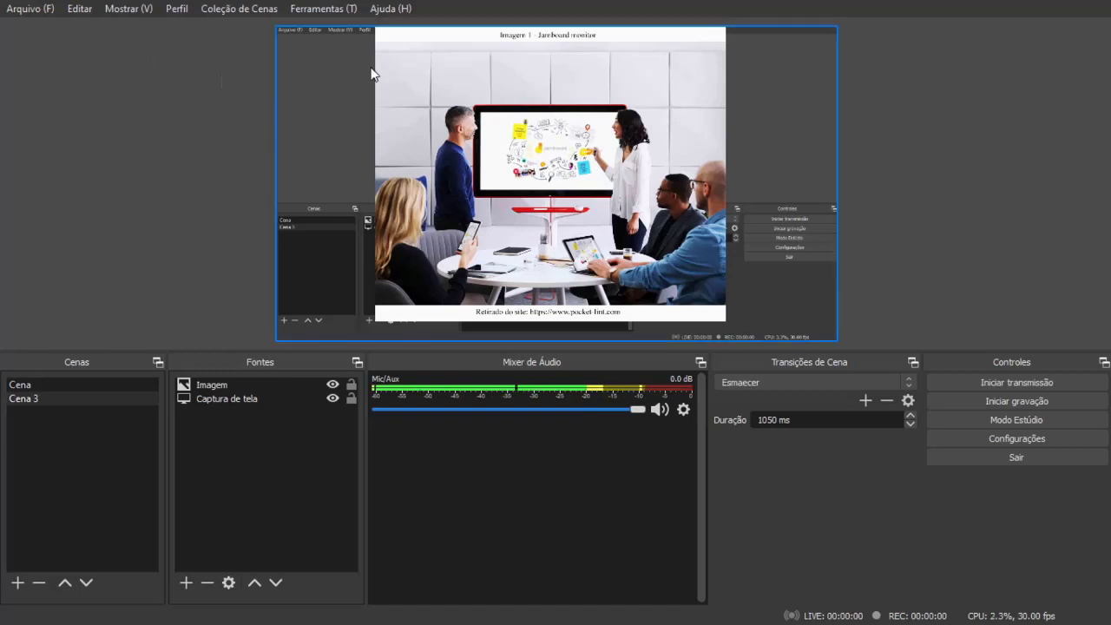
{"action": "left_click", "coordinate": [257, 113]}
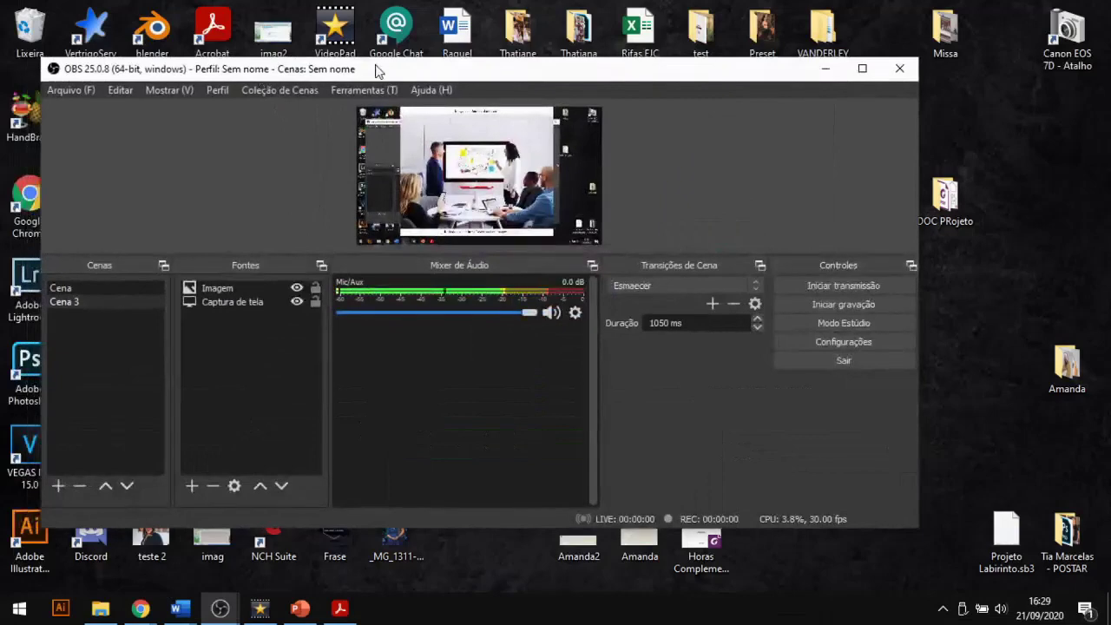
{"action": "double_click", "coordinate": [367, 73]}
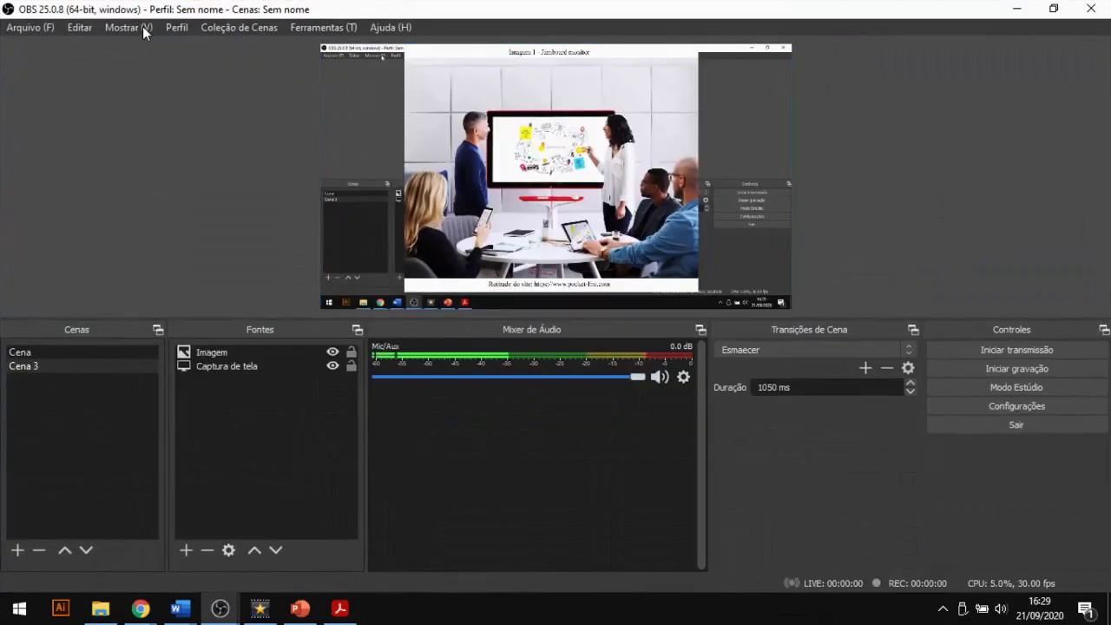
Rename the current profile as "Aula OBS".
{"action": "left_click", "coordinate": [230, 31]}
{"action": "mouse_move", "coordinate": [191, 29]}
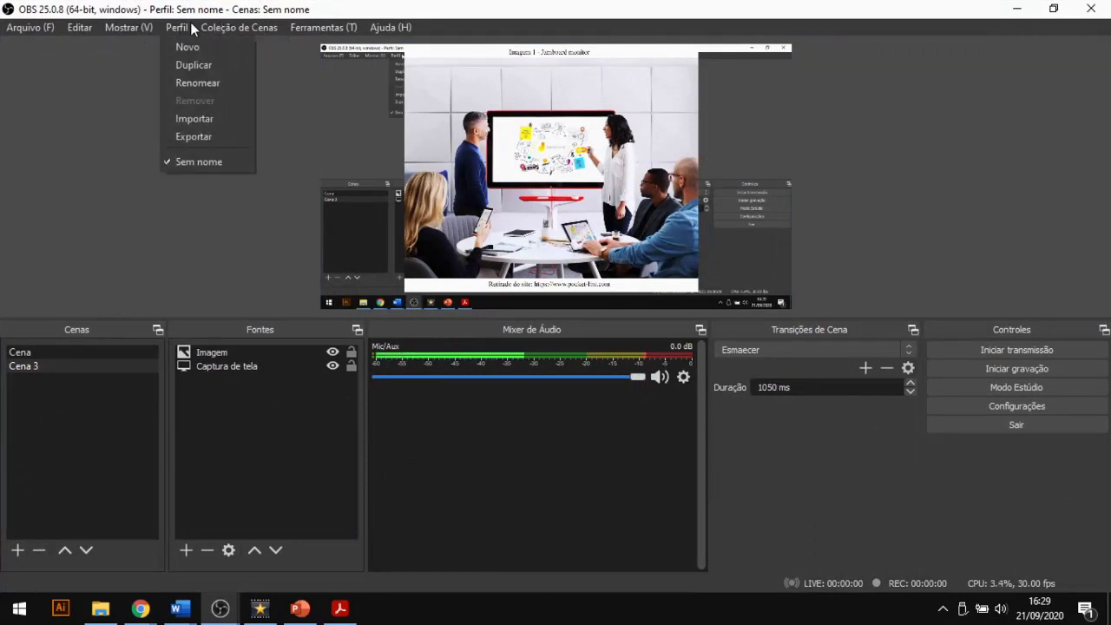
{"action": "left_click", "coordinate": [199, 78]}
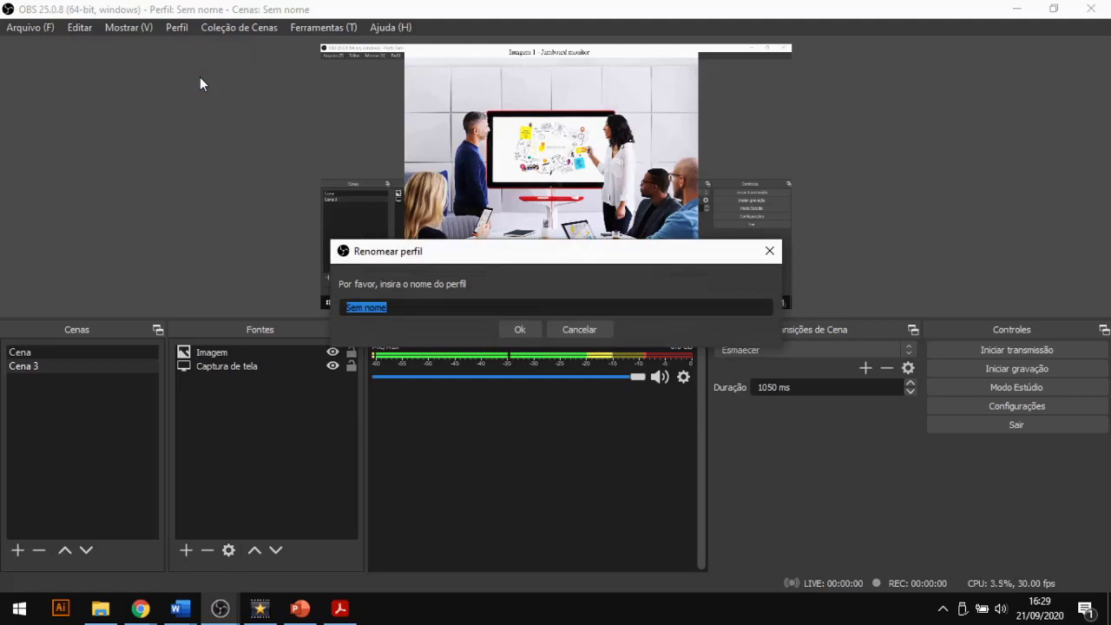
{"action": "type", "text": "Au"}
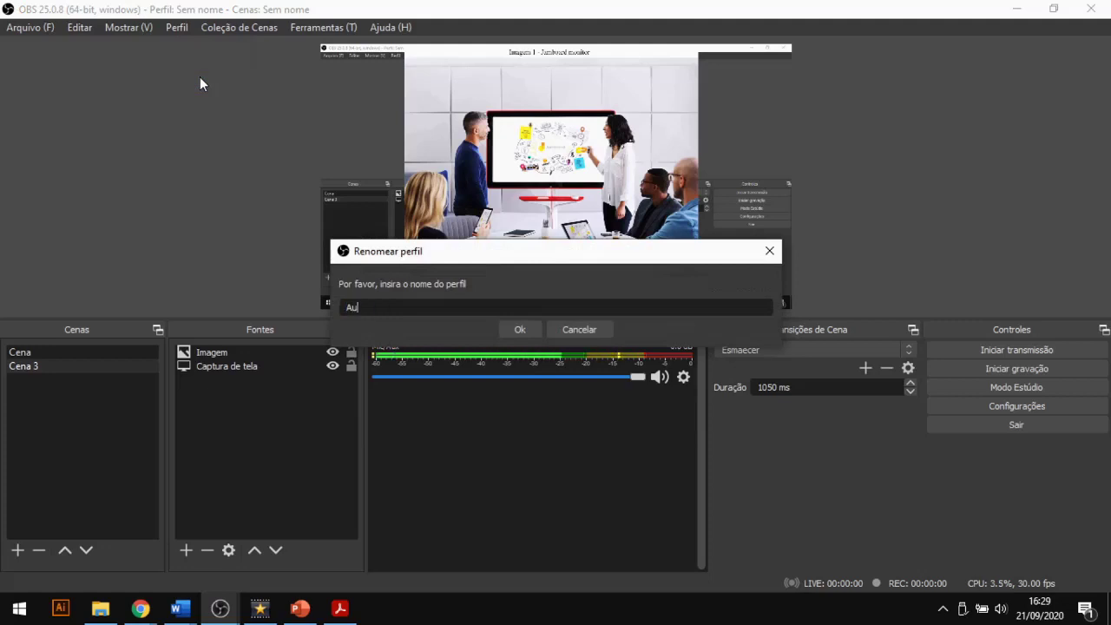
{"action": "type", "text": "la "}
{"action": "type", "text": "001"}
{"action": "key", "text": "Return"}
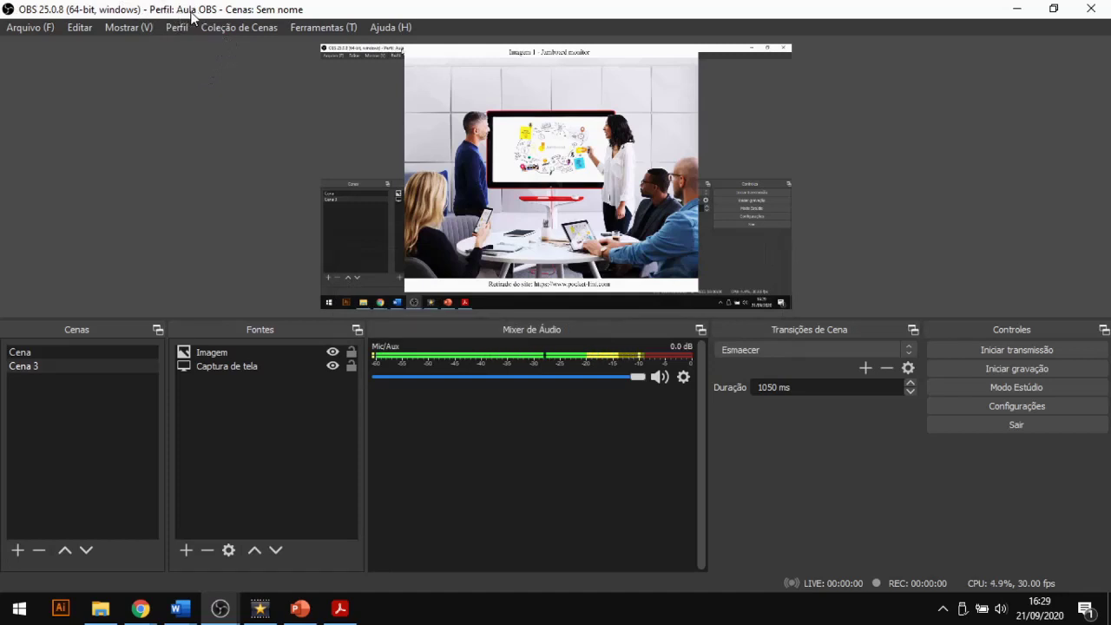
Rename the scene collection as "Cena Aula 1" and review the available scene collection options.
{"action": "left_click", "coordinate": [232, 27]}
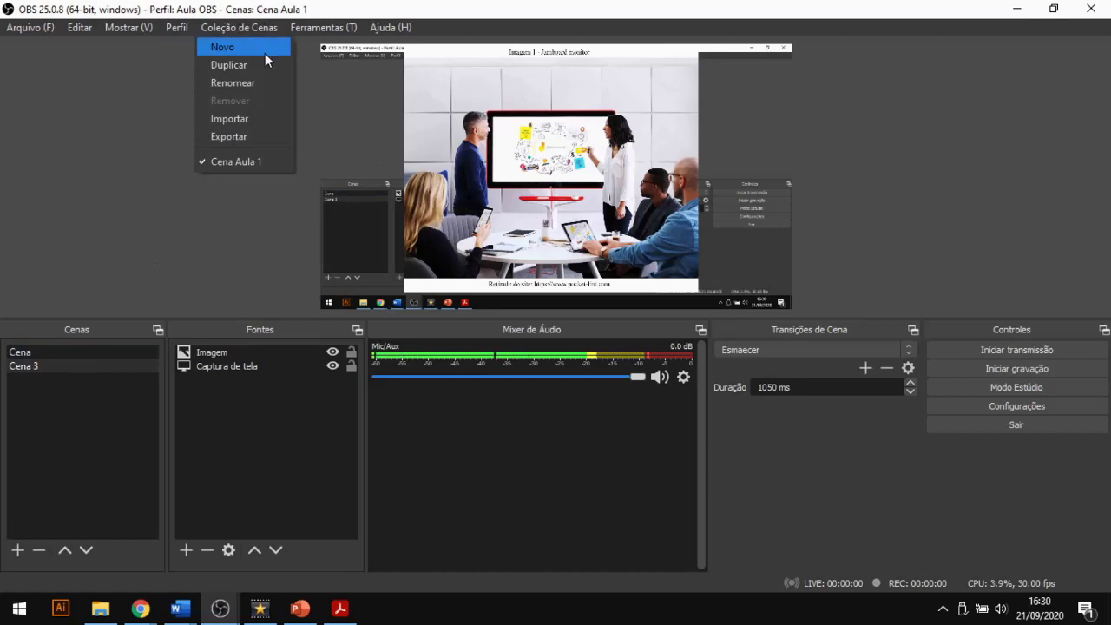
{"action": "left_click", "coordinate": [376, 7]}
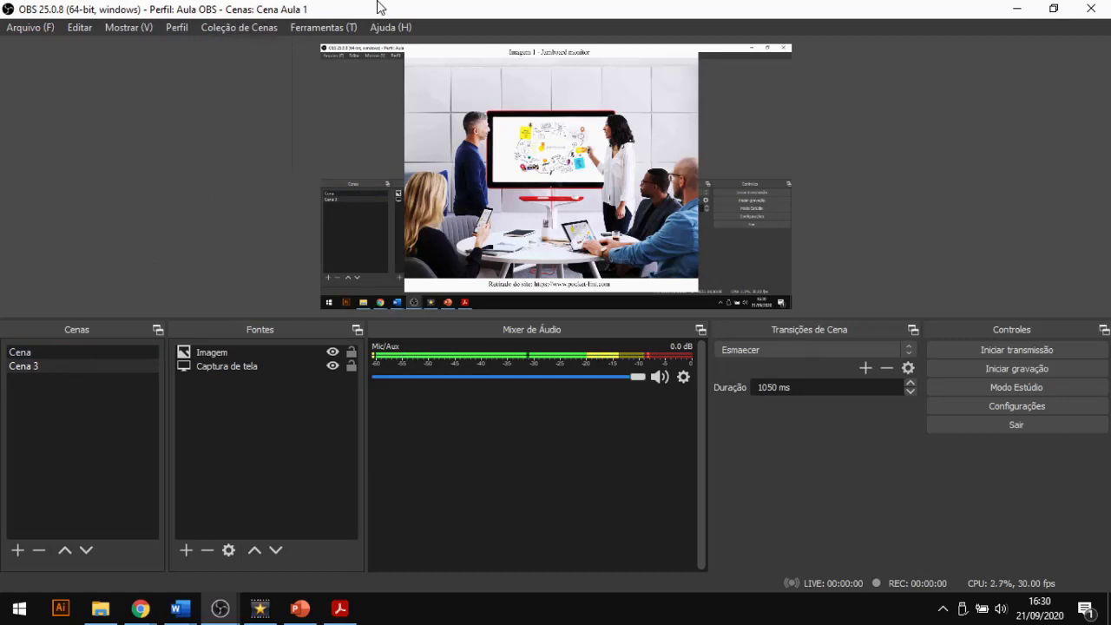
{"action": "left_click", "coordinate": [233, 28]}
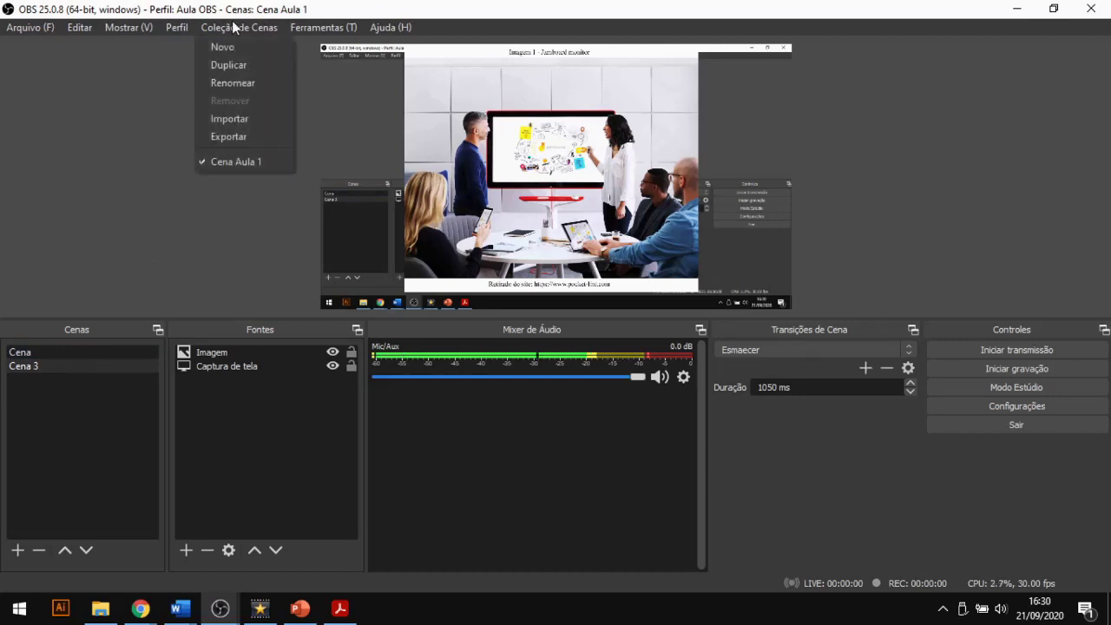
{"action": "left_click", "coordinate": [369, 13]}
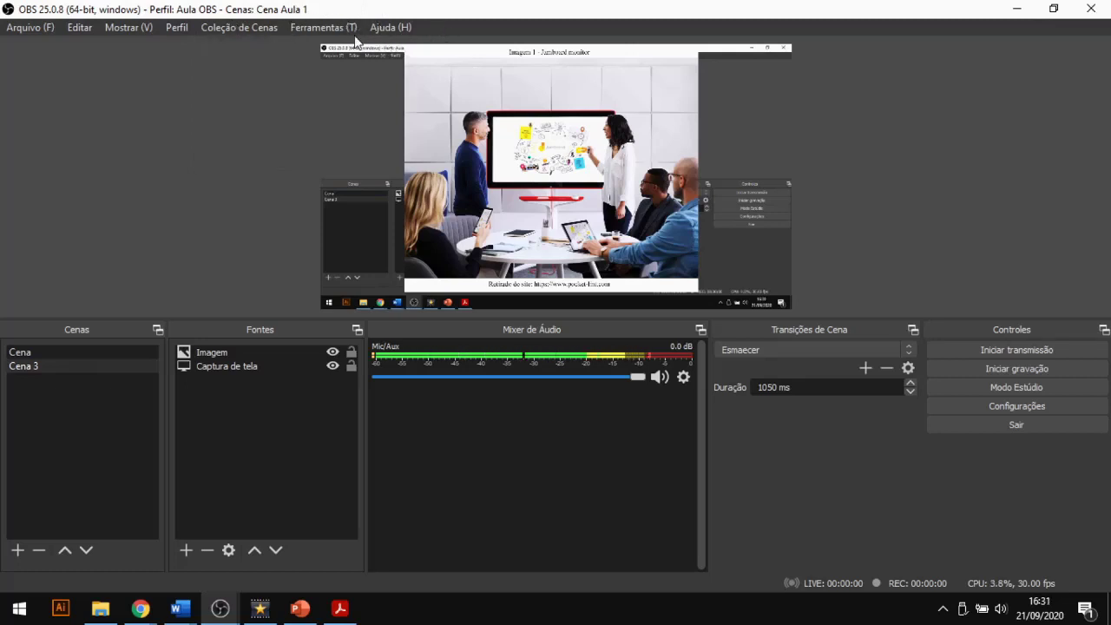
Run the configuration assistant optimized for recording only, review its suggested settings and leave without applying them.
{"action": "left_click", "coordinate": [328, 32]}
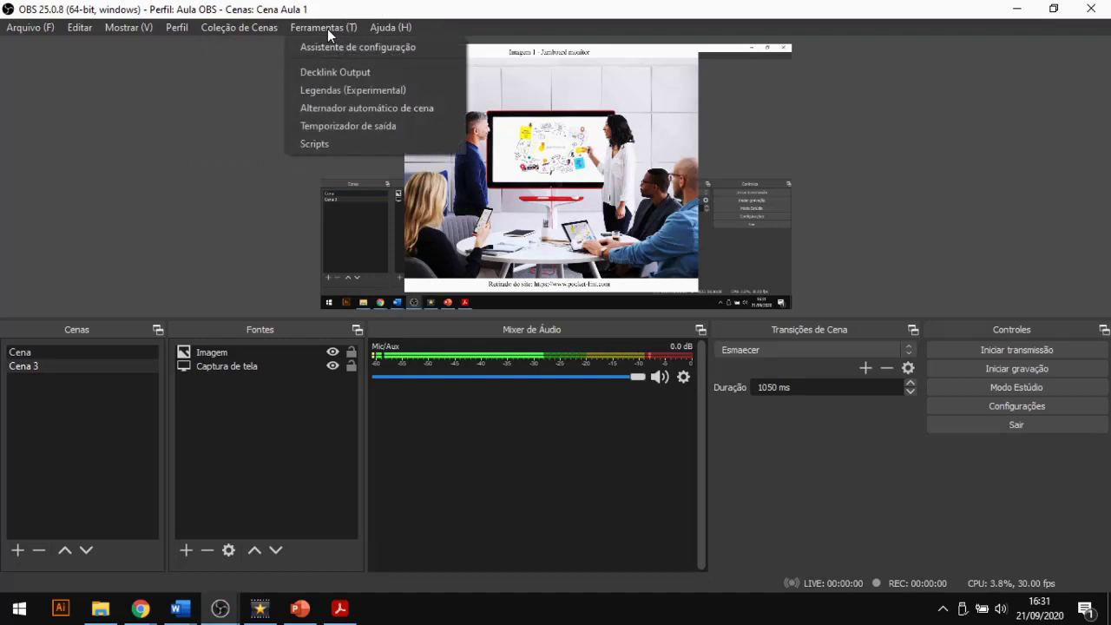
{"action": "left_click", "coordinate": [341, 47]}
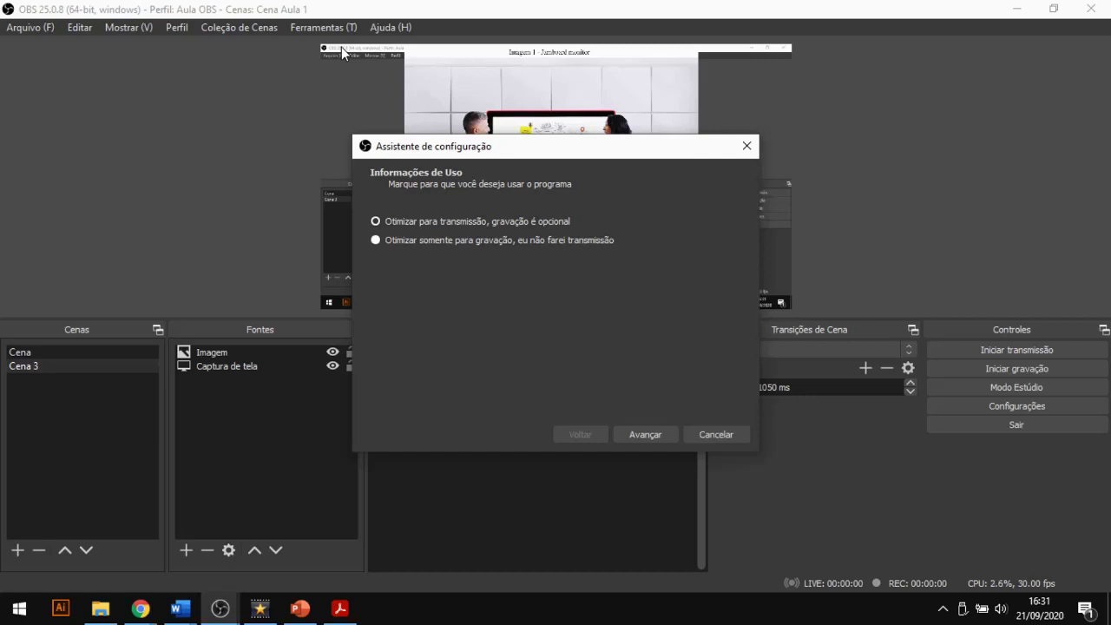
{"action": "left_click", "coordinate": [413, 242]}
{"action": "left_click", "coordinate": [663, 434]}
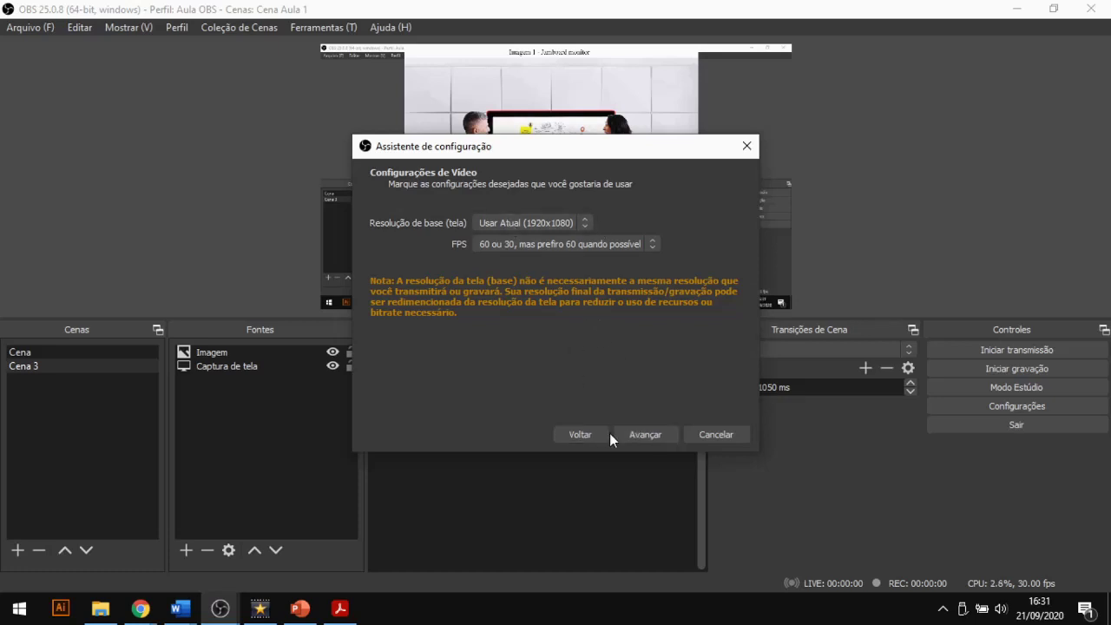
{"action": "left_click", "coordinate": [659, 434]}
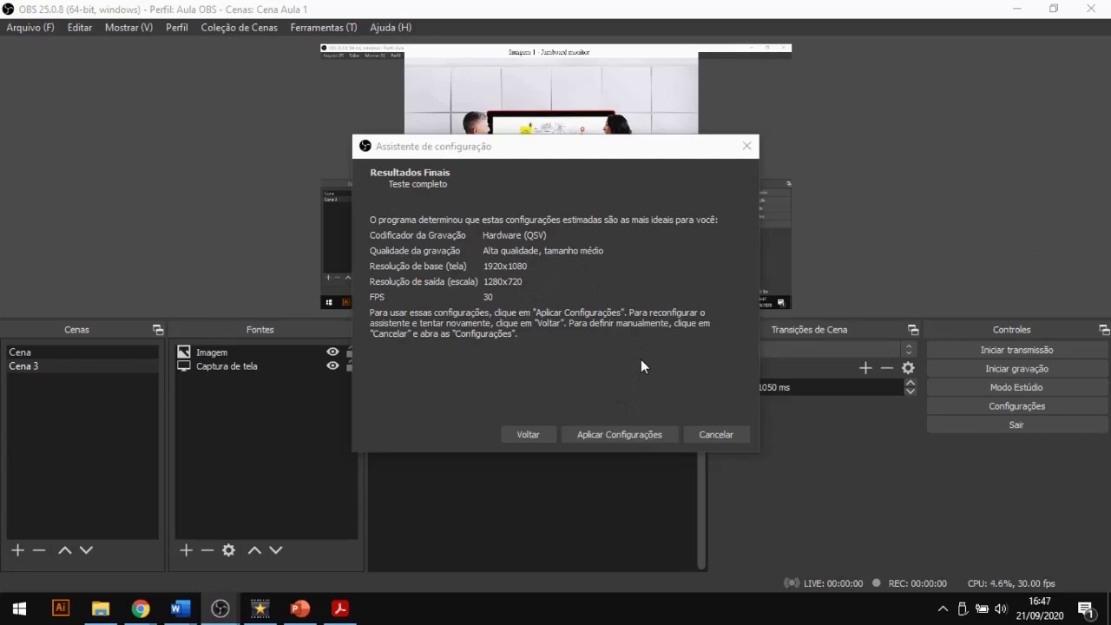
{"action": "left_click", "coordinate": [713, 433]}
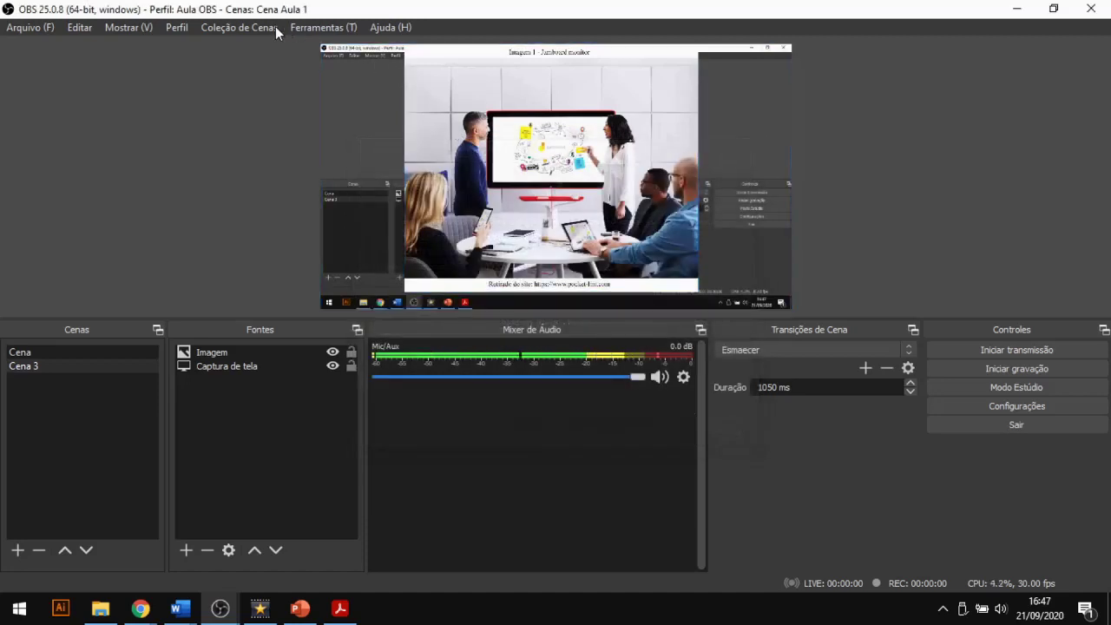
Go through the configuration assistant optimized for streaming, reviewing the video settings and the YouTube stream information.
{"action": "left_click", "coordinate": [311, 28]}
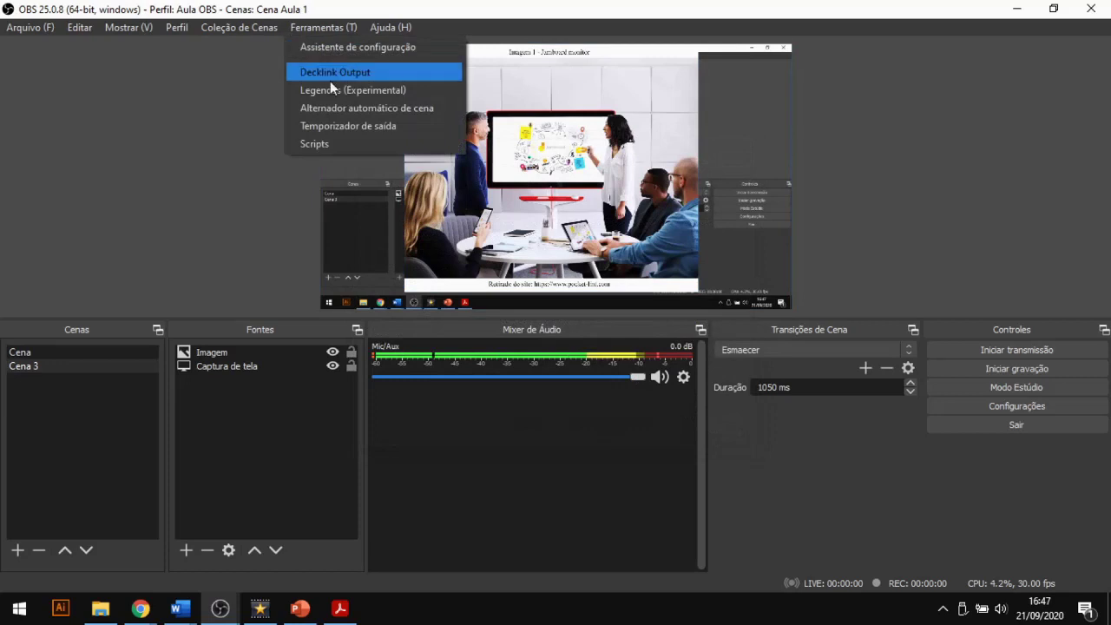
{"action": "left_click", "coordinate": [383, 52]}
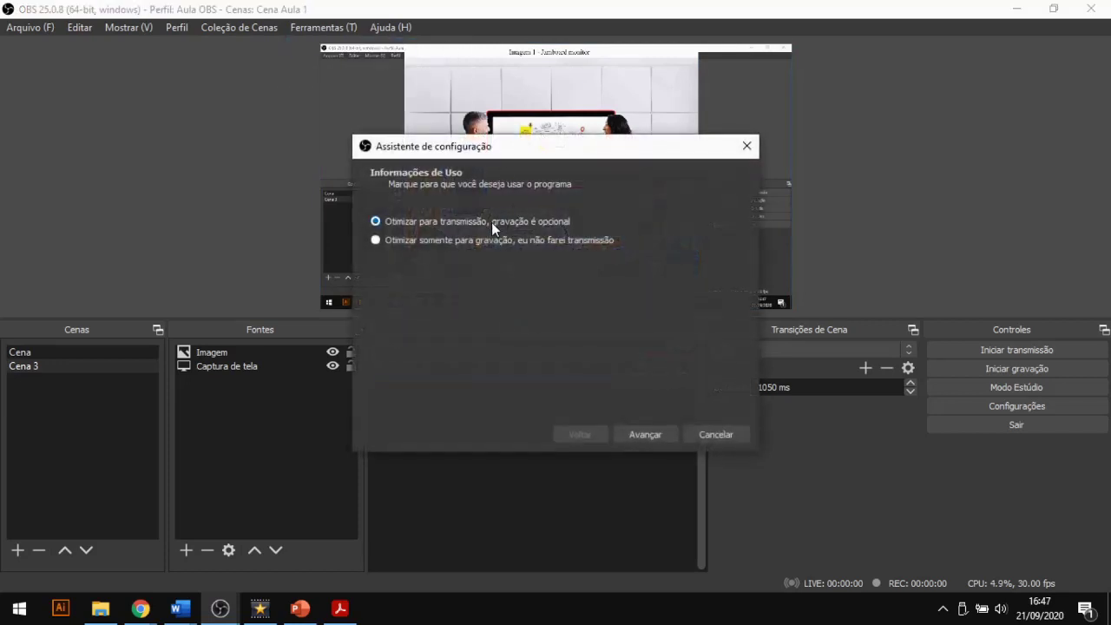
{"action": "left_click", "coordinate": [629, 431]}
{"action": "left_click", "coordinate": [635, 435]}
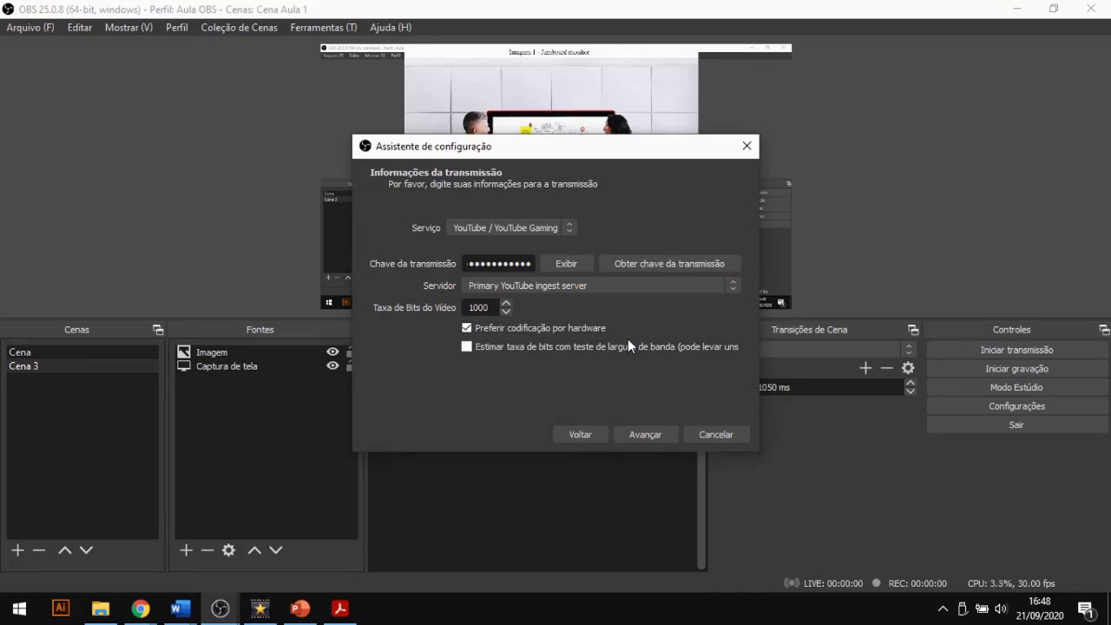
{"action": "left_click", "coordinate": [645, 434]}
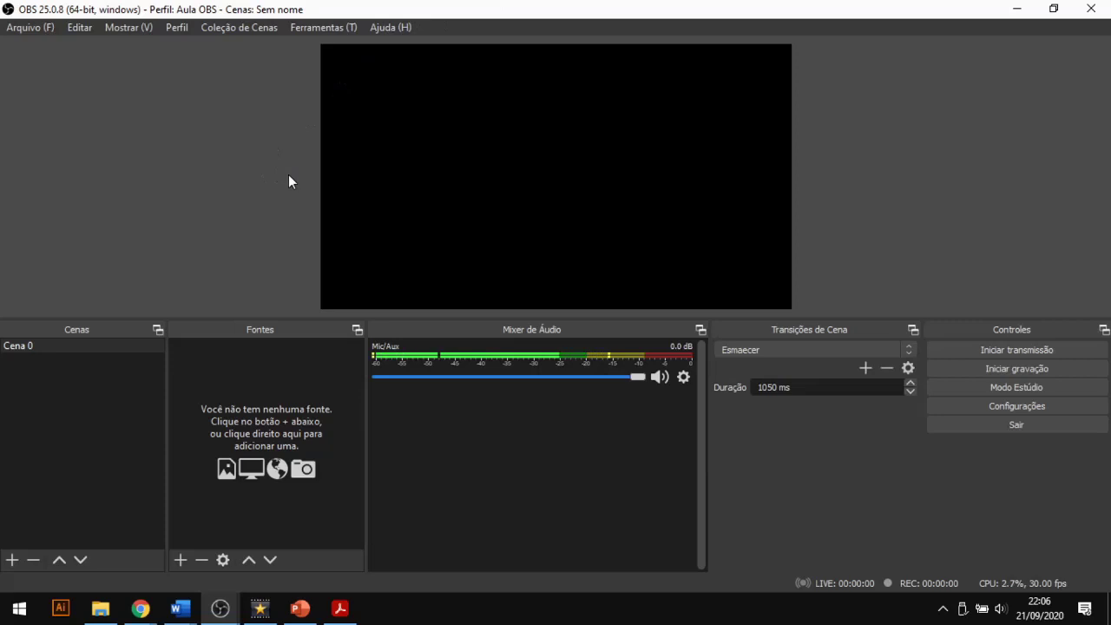
Add a video capture device source using the HD WebCam and shrink it into the lower-right corner of the canvas.
{"action": "left_click", "coordinate": [171, 562]}
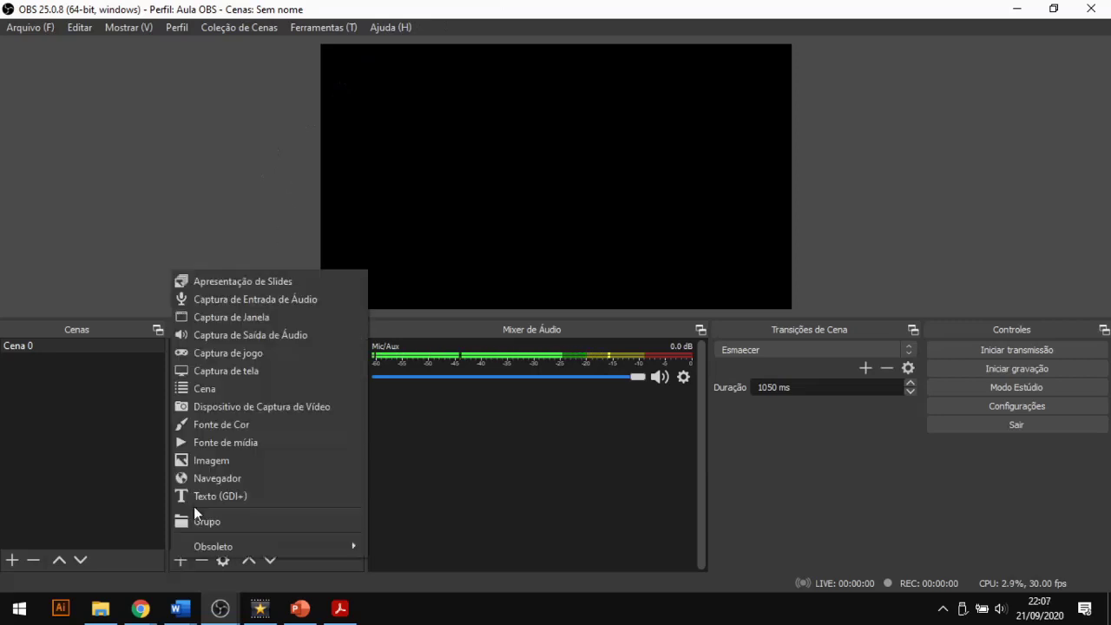
{"action": "left_click", "coordinate": [223, 406]}
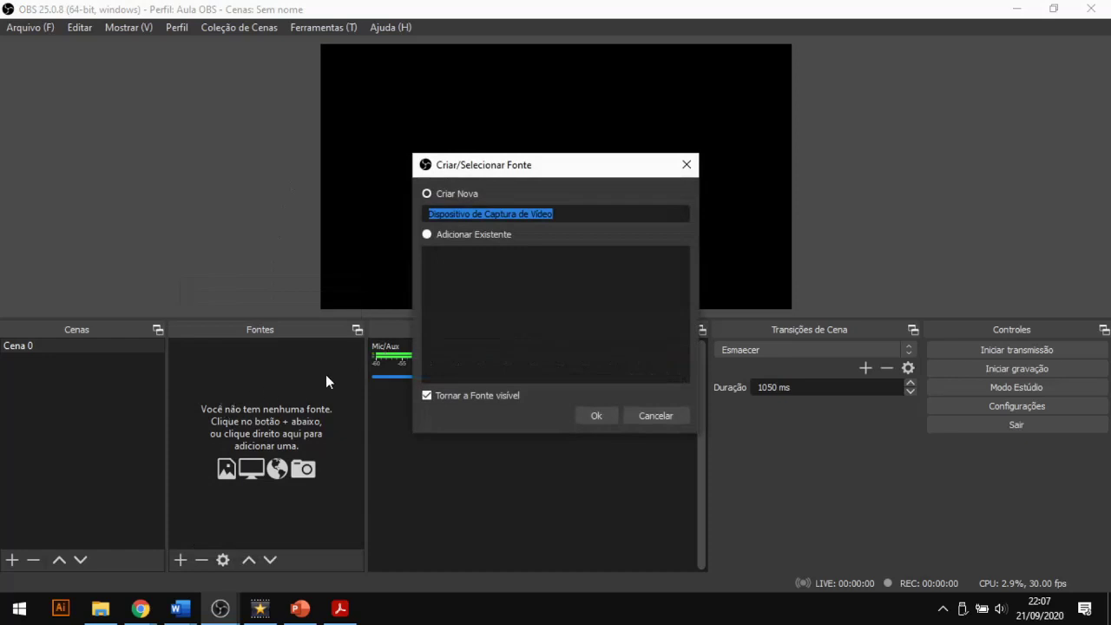
{"action": "left_click", "coordinate": [610, 416]}
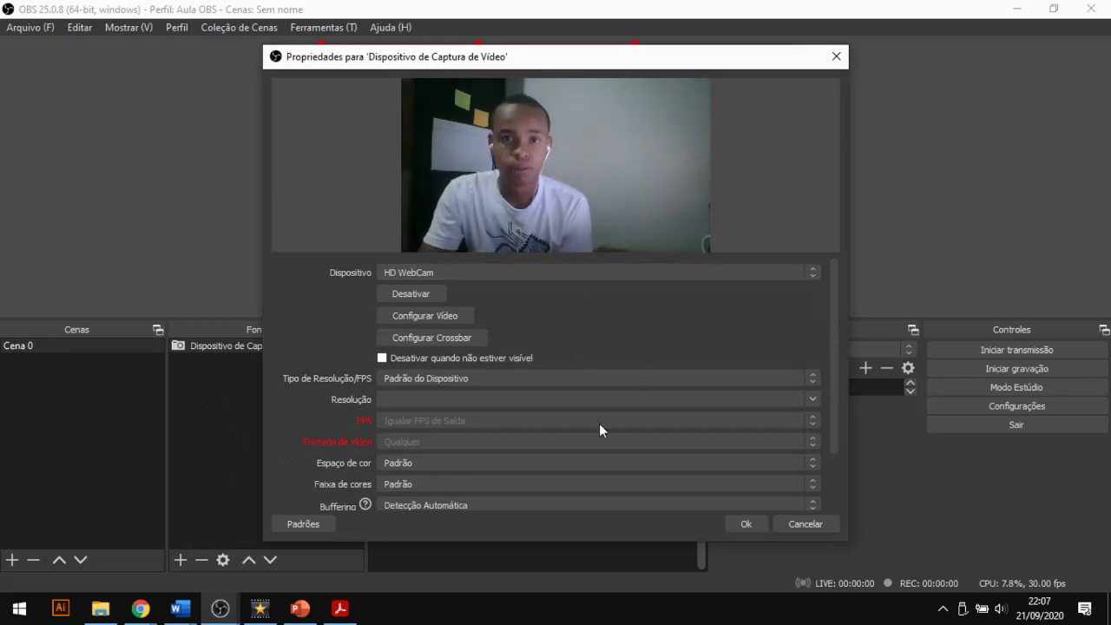
{"action": "left_click", "coordinate": [747, 524]}
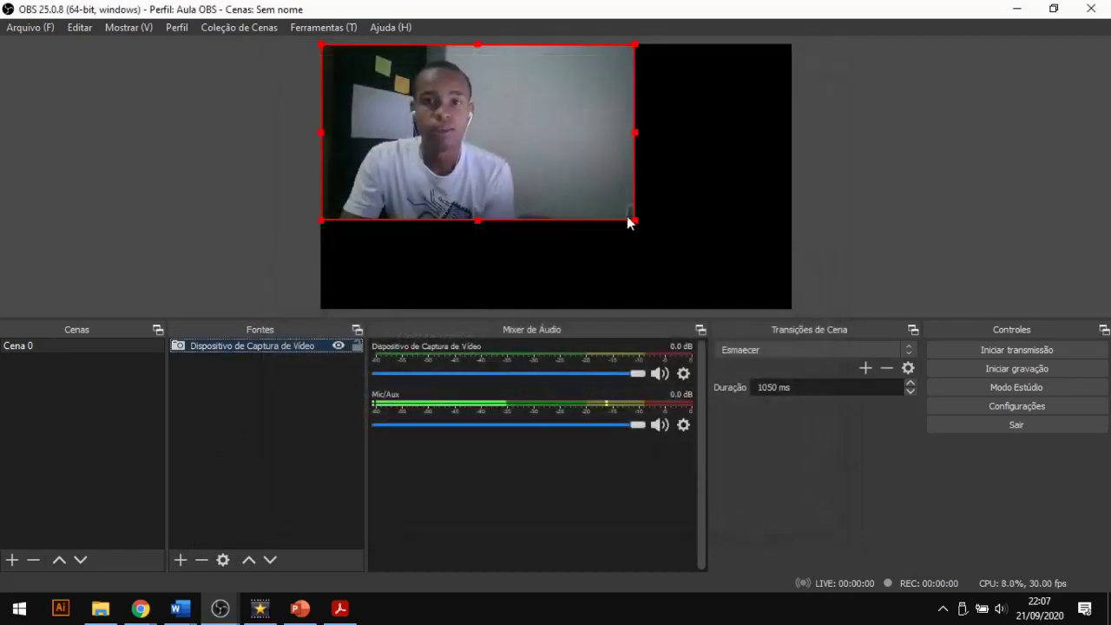
{"action": "left_click_drag", "start_coordinate": [631, 216], "coordinate": [792, 310]}
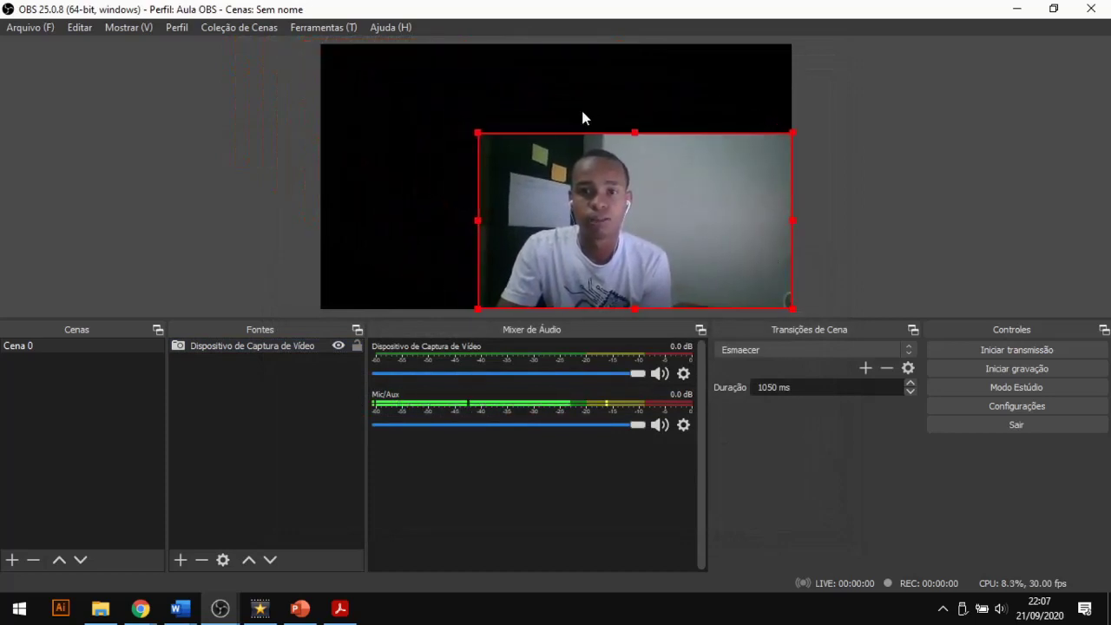
{"action": "left_click_drag", "start_coordinate": [478, 134], "coordinate": [665, 236]}
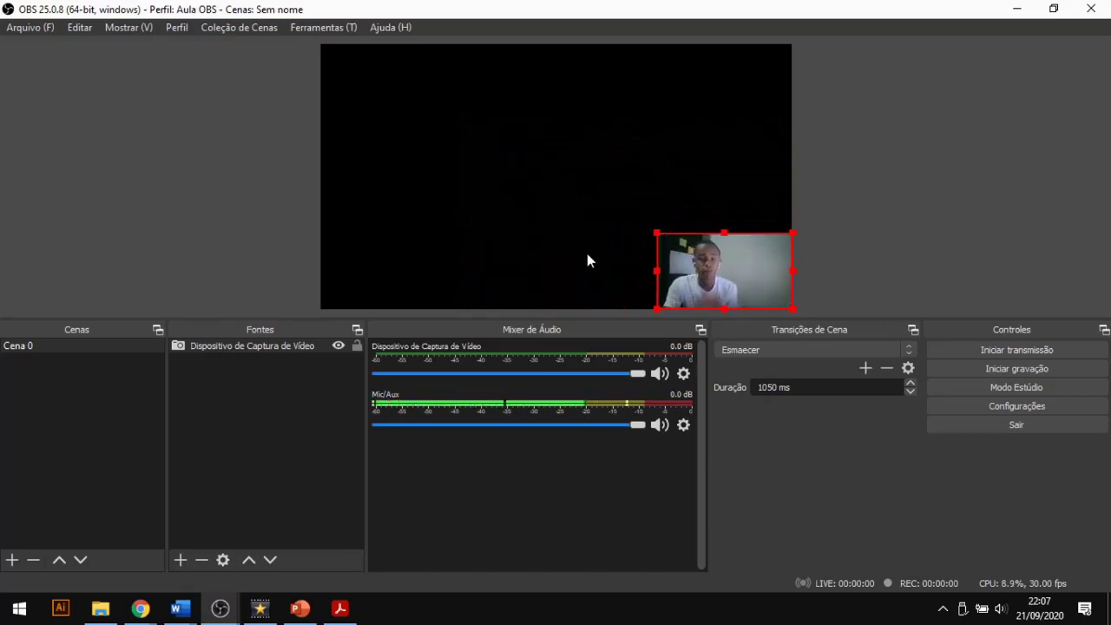
Add a window capture source showing the AcroRd32.exe slide presentation, with cursor capture kept on.
{"action": "left_click", "coordinate": [181, 559]}
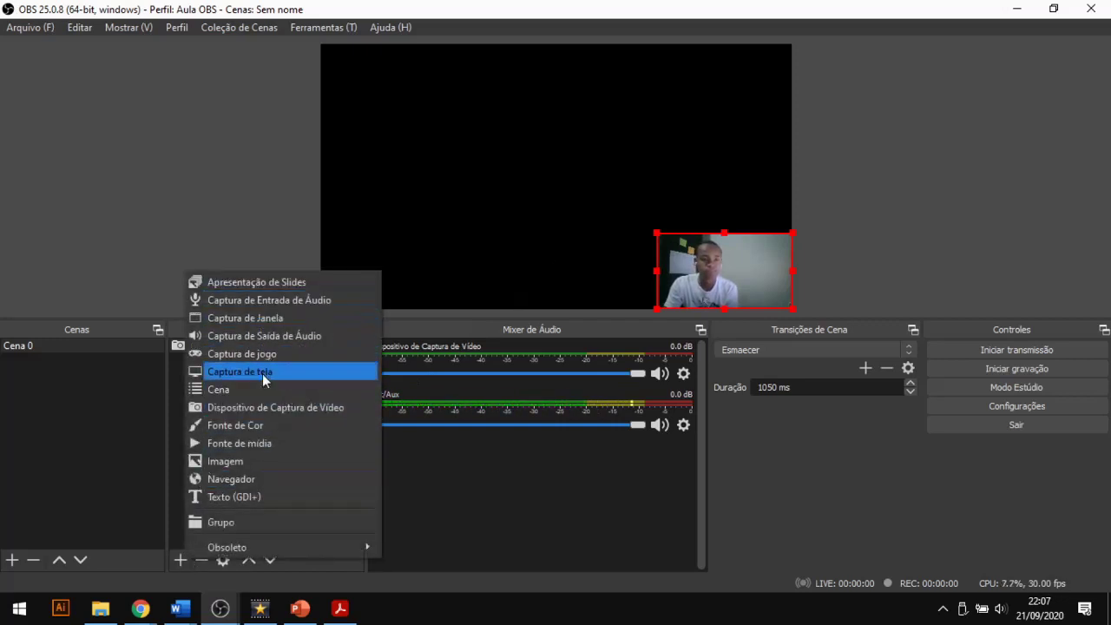
{"action": "left_click", "coordinate": [277, 318]}
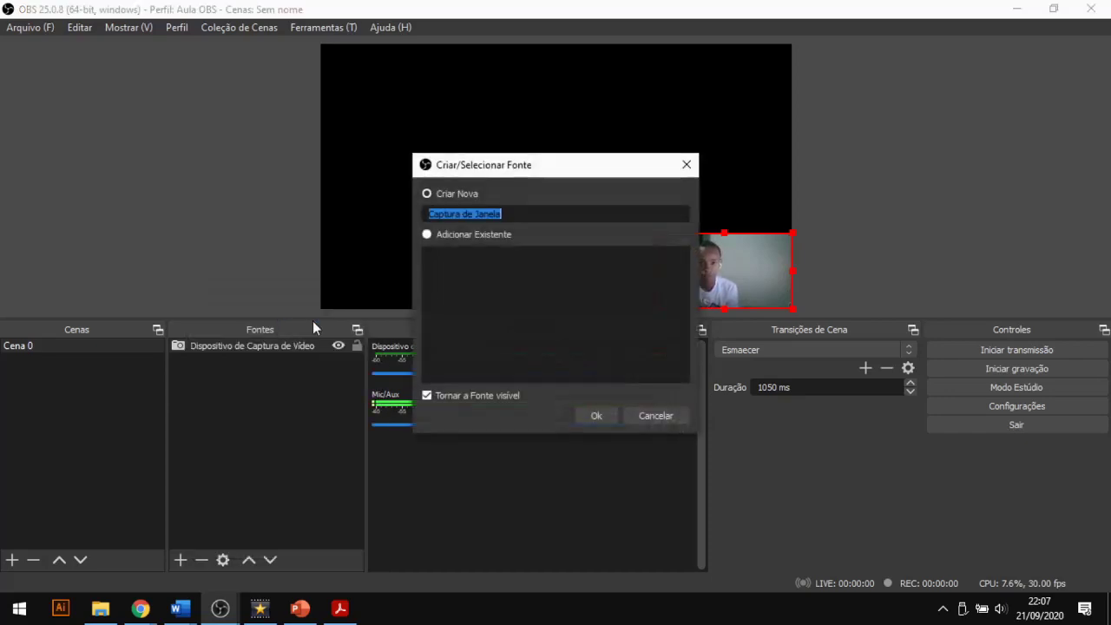
{"action": "left_click", "coordinate": [597, 416]}
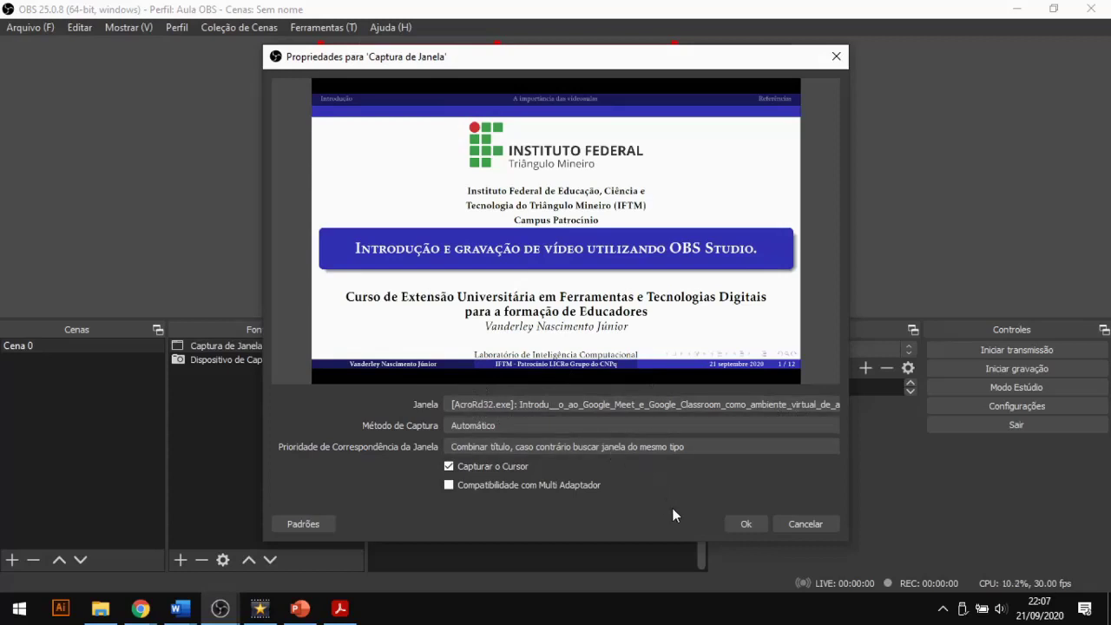
{"action": "left_click", "coordinate": [744, 524]}
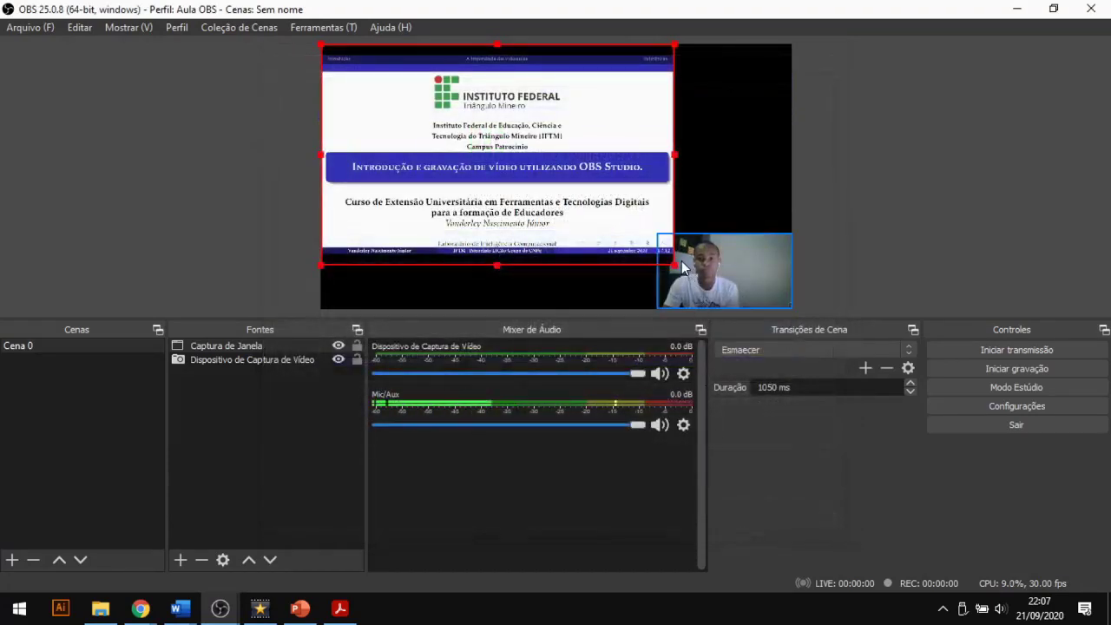
Enlarge and reposition the window capture so the slide fills the whole canvas width, then deselect it.
{"action": "left_click_drag", "start_coordinate": [676, 265], "coordinate": [760, 311]}
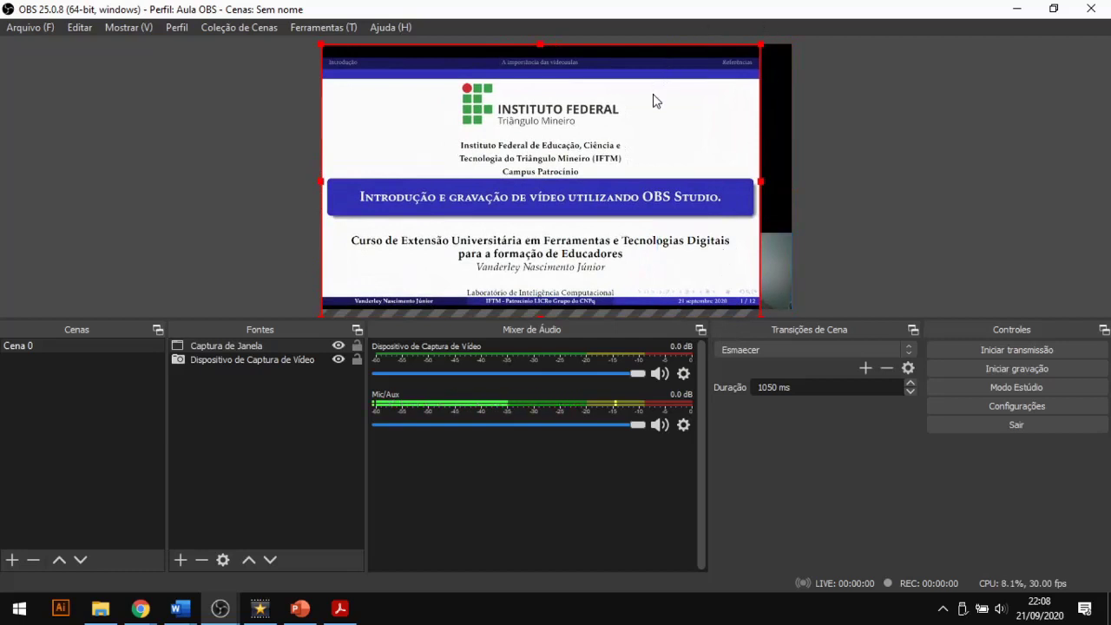
{"action": "left_click_drag", "start_coordinate": [652, 96], "coordinate": [649, 87]}
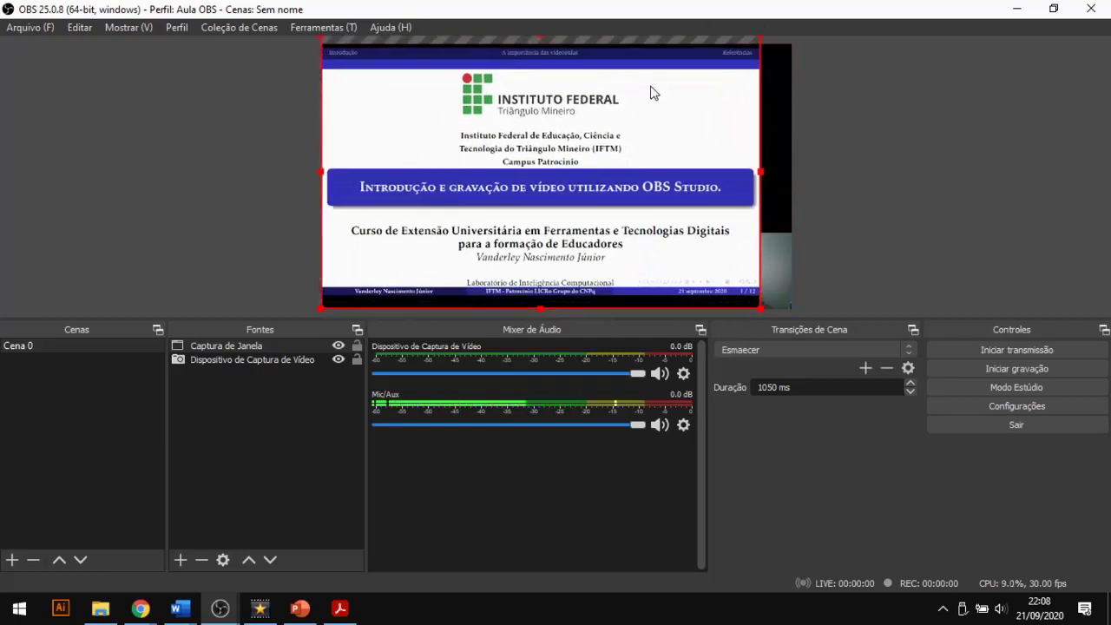
{"action": "left_click_drag", "start_coordinate": [760, 309], "coordinate": [773, 315]}
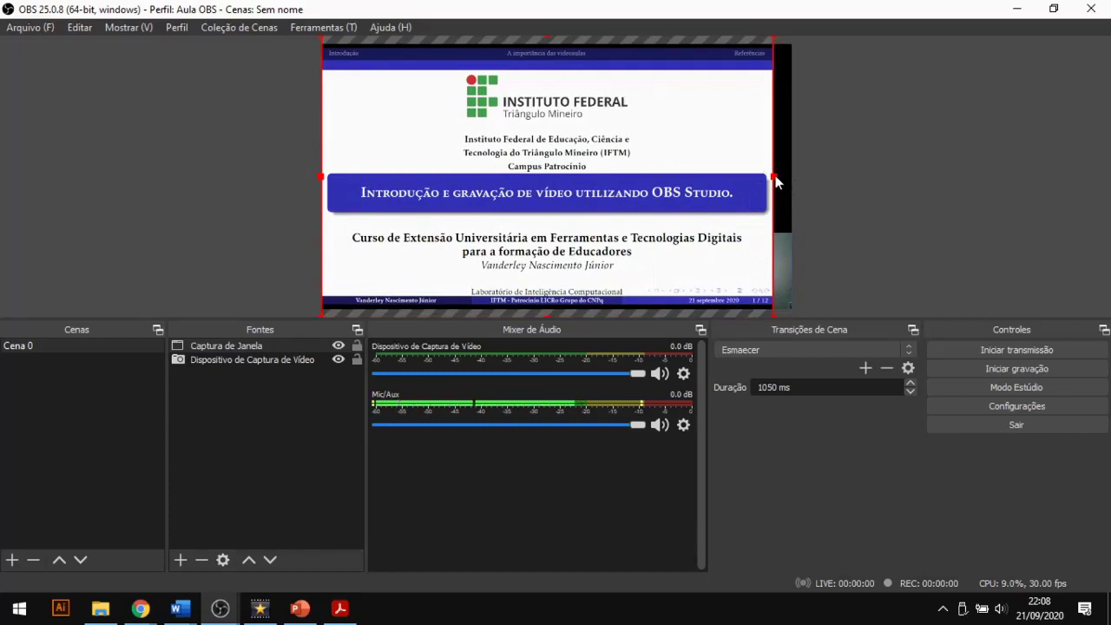
{"action": "left_click_drag", "start_coordinate": [775, 176], "coordinate": [791, 181]}
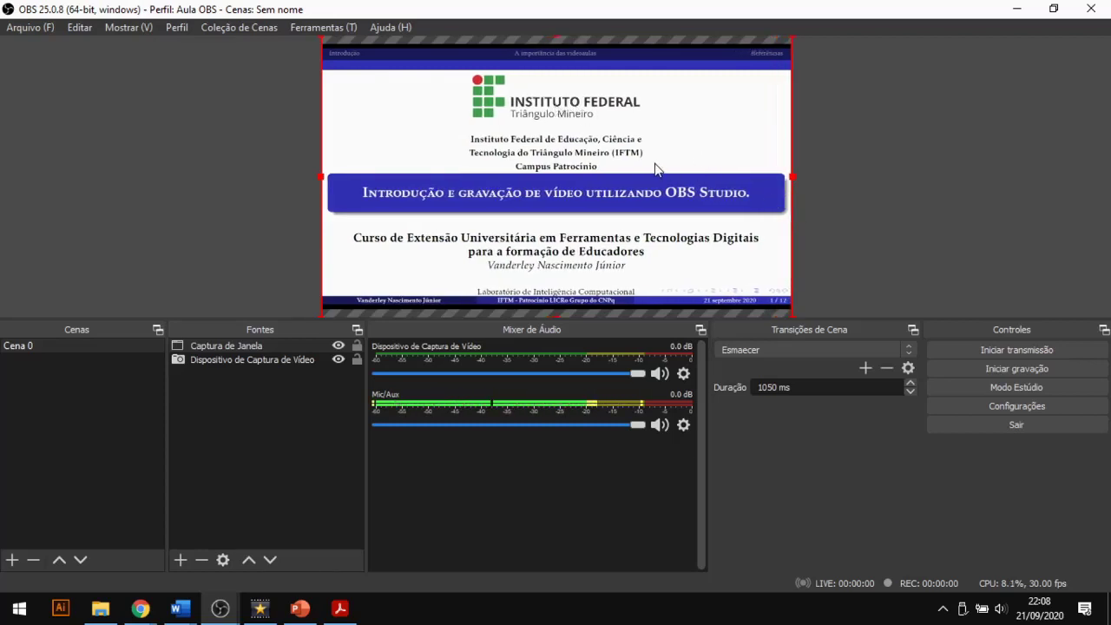
{"action": "left_click", "coordinate": [220, 428]}
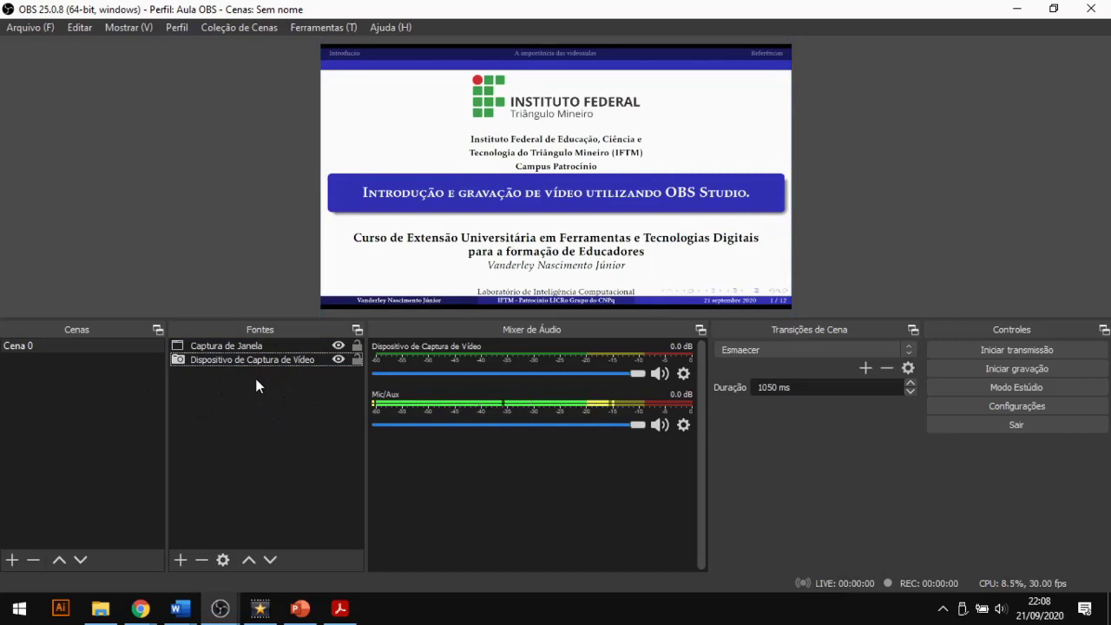
Bring the webcam source in front of the window capture, and crop its right side before aligning it to the canvas's lower-right corner.
{"action": "left_click_drag", "start_coordinate": [259, 359], "coordinate": [259, 345]}
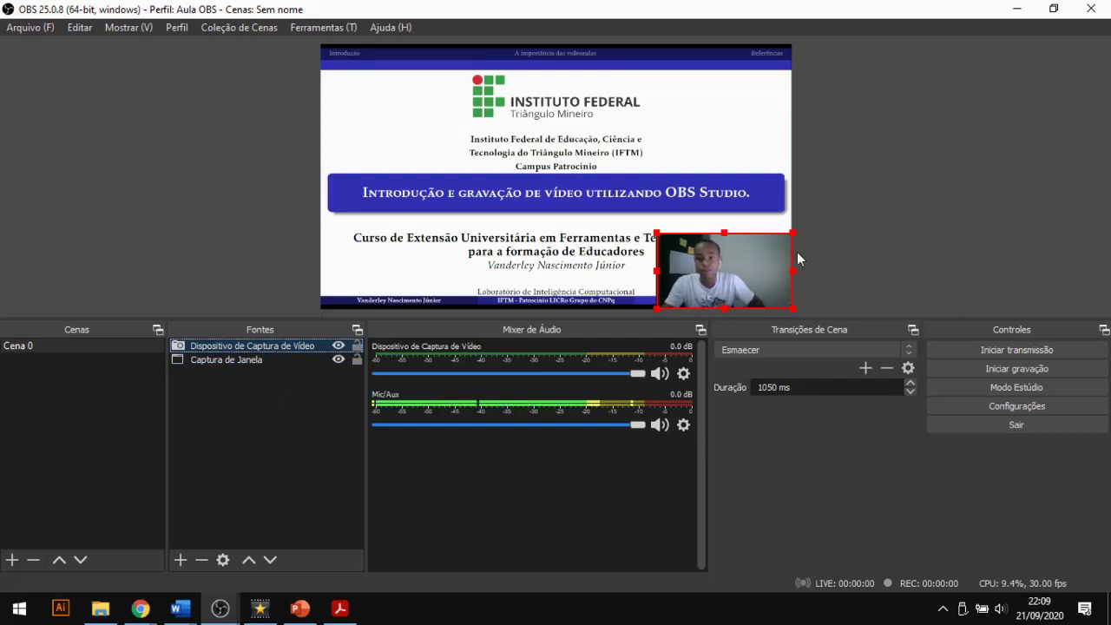
{"action": "key", "text": "alt"}
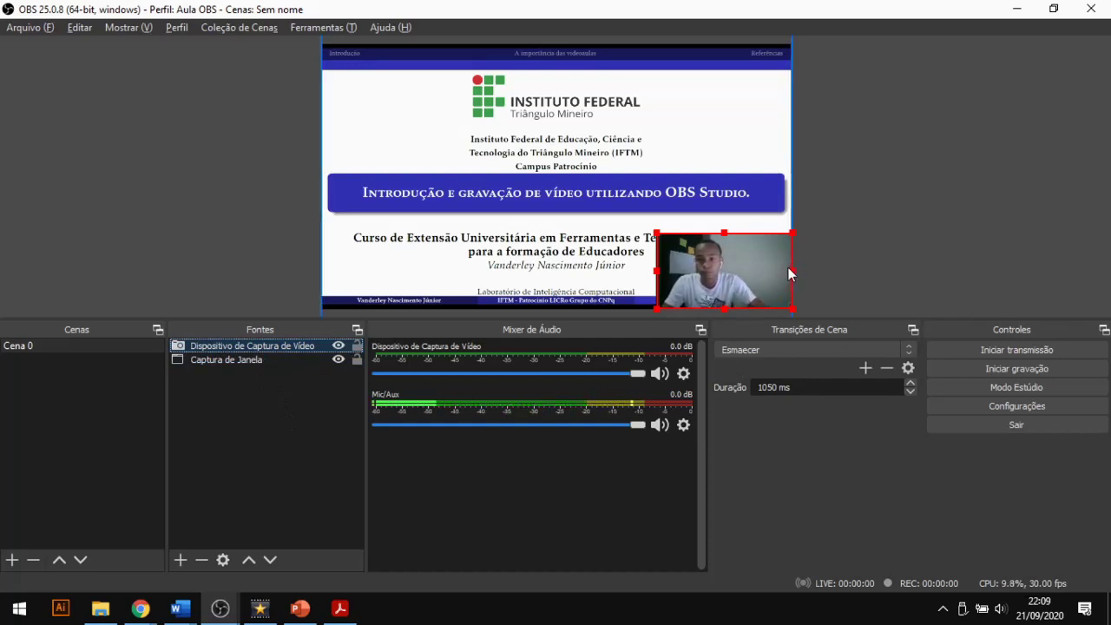
{"action": "left_click_drag", "start_coordinate": [790, 270], "coordinate": [767, 276]}
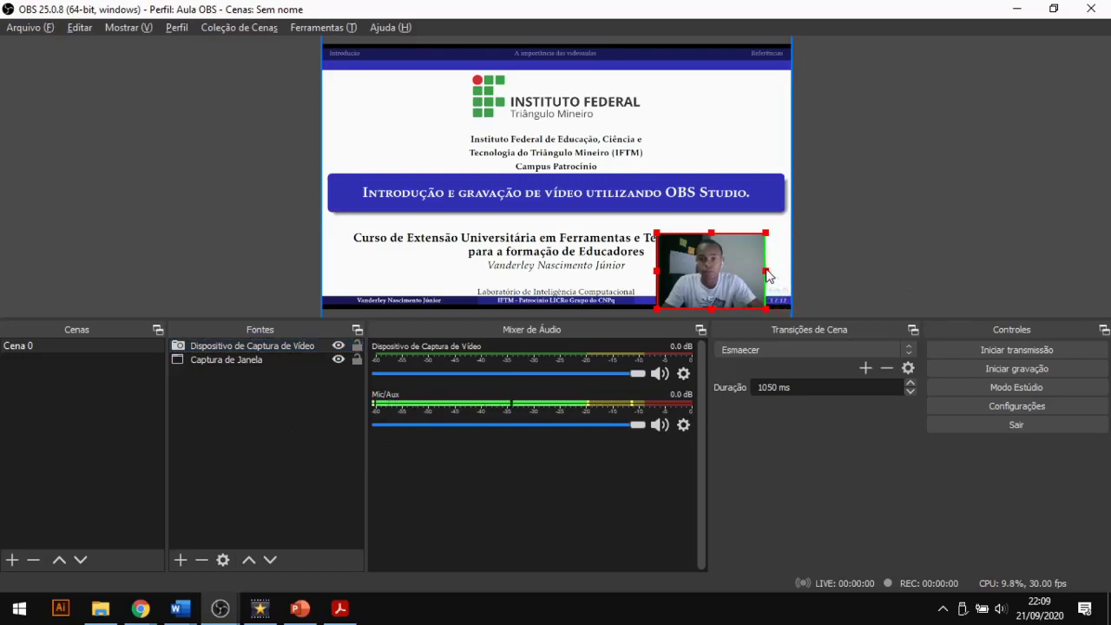
{"action": "left_click_drag", "start_coordinate": [704, 263], "coordinate": [730, 262]}
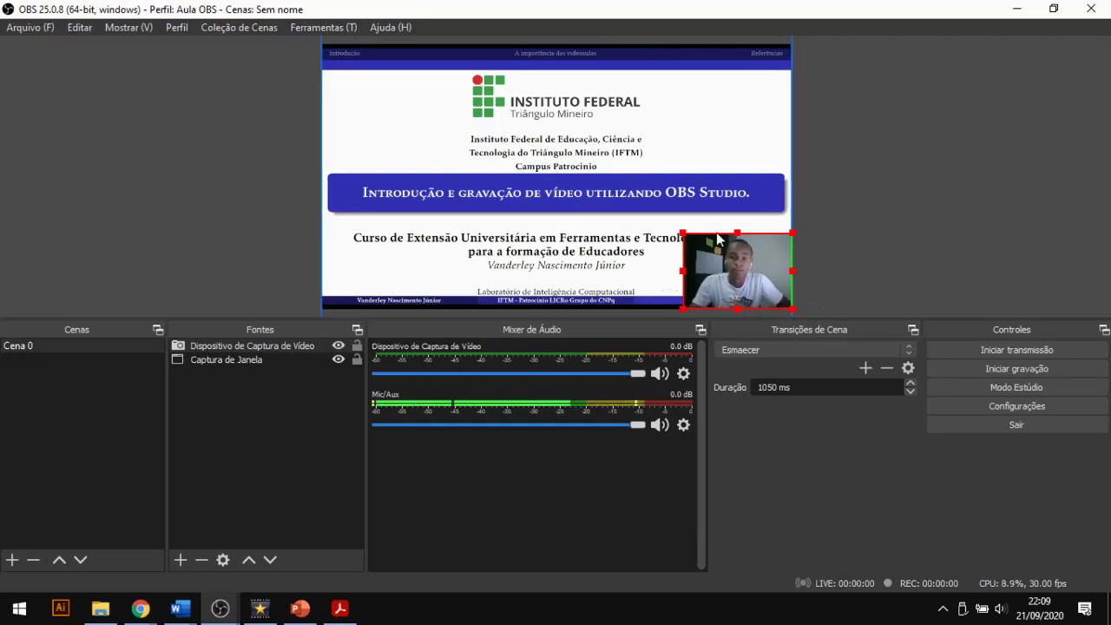
Shrink the webcam image from its upper-left corner so it no longer covers the slide's title text.
{"action": "left_click", "coordinate": [692, 218]}
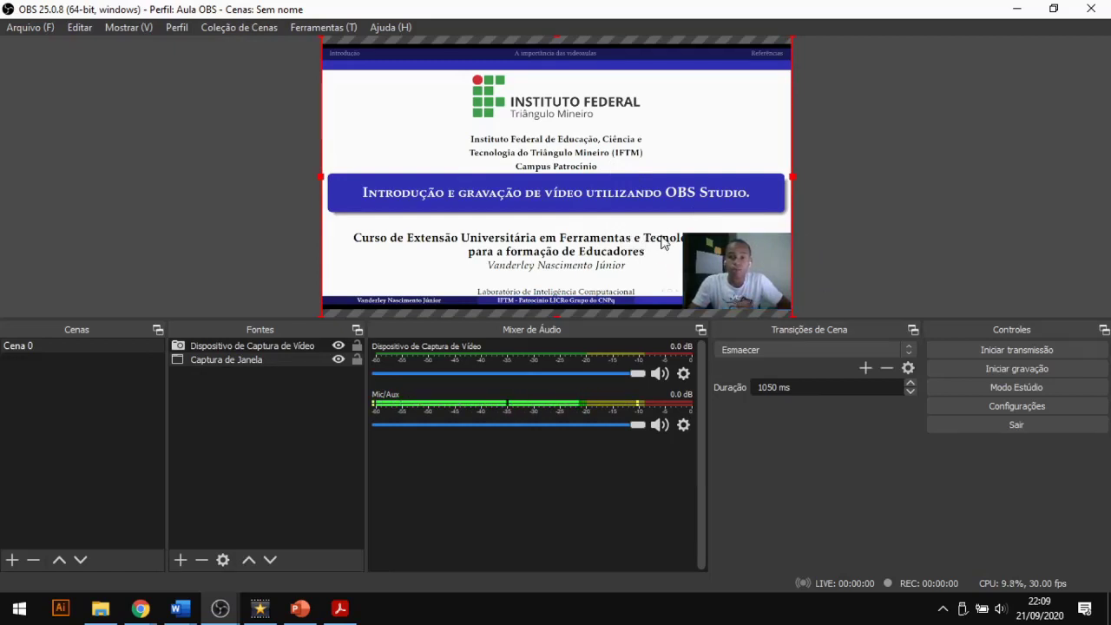
{"action": "left_click", "coordinate": [692, 254]}
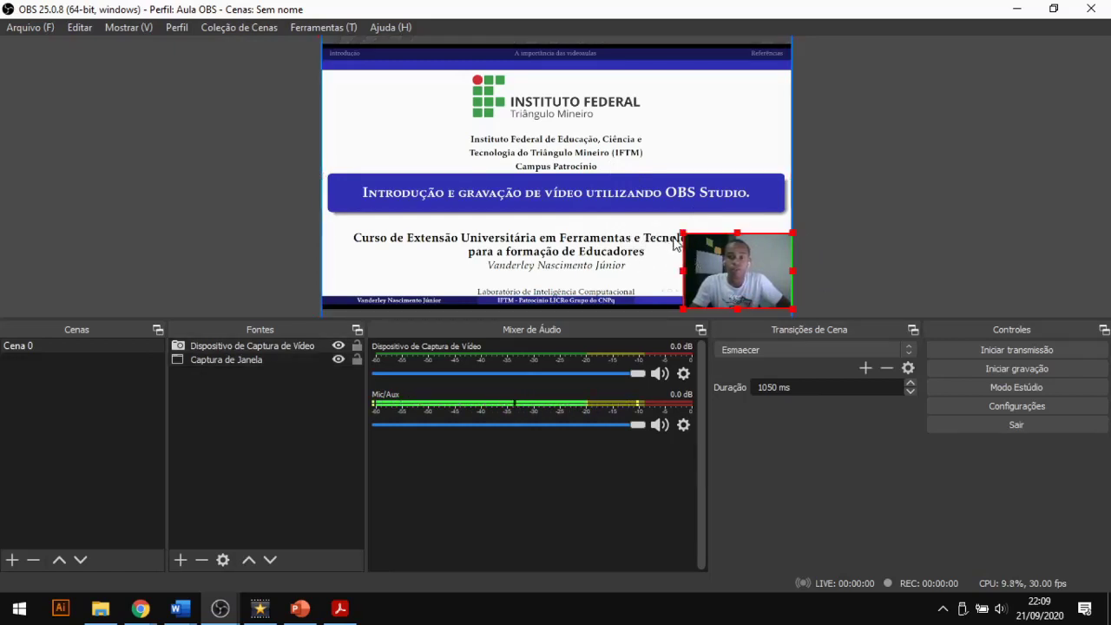
{"action": "left_click_drag", "start_coordinate": [682, 236], "coordinate": [703, 268]}
{"action": "left_click", "coordinate": [694, 294]}
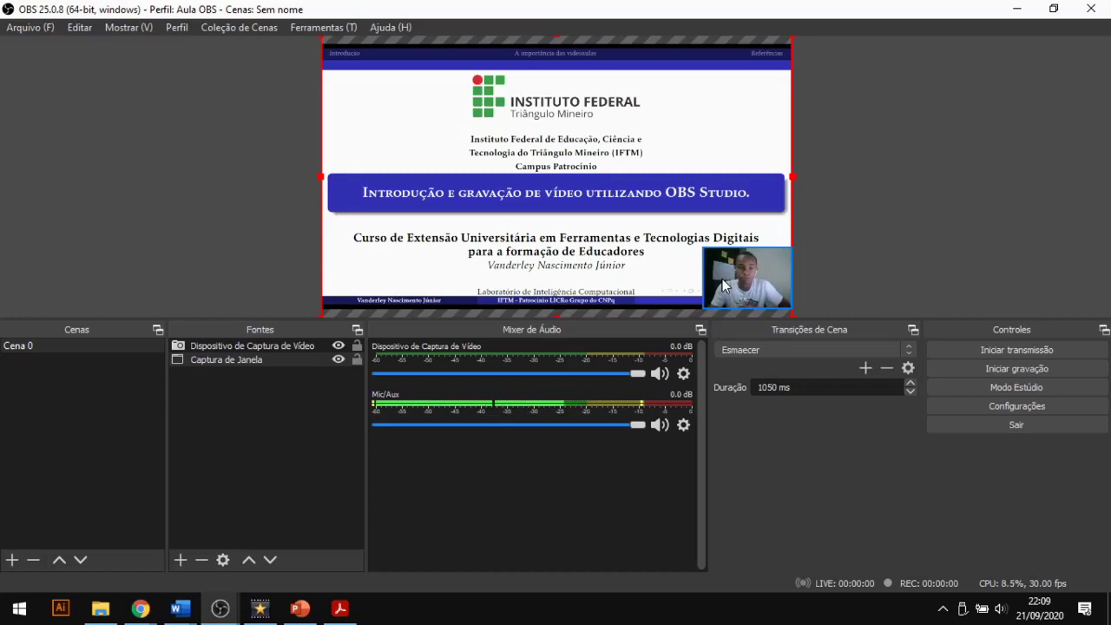
Add a second, new video capture device source and close its properties with the device settings unchanged.
{"action": "left_click", "coordinate": [180, 559]}
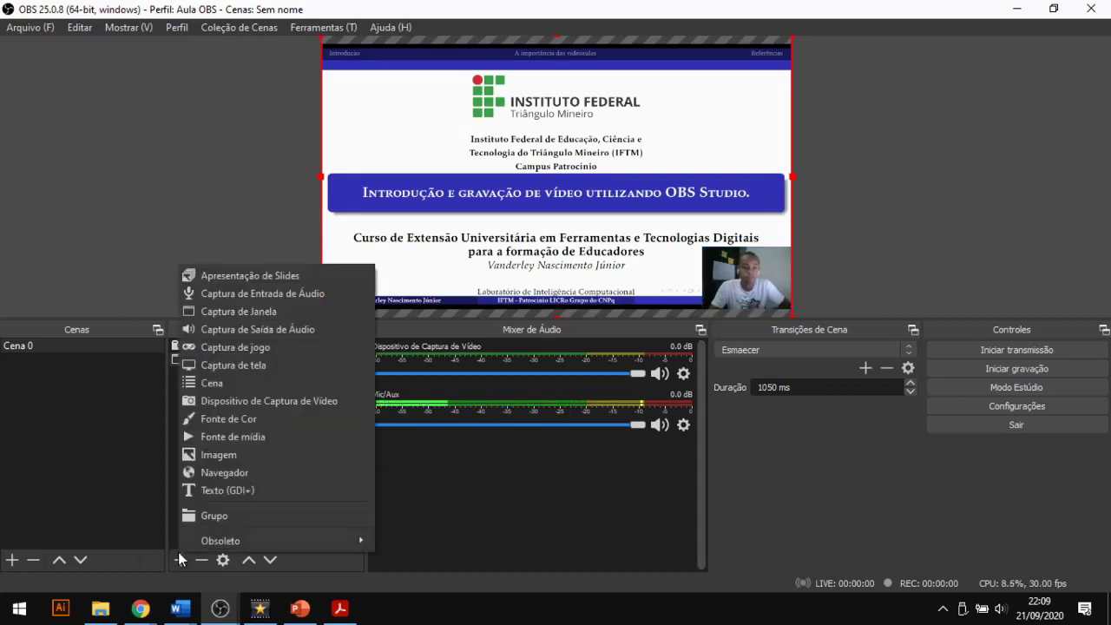
{"action": "left_click", "coordinate": [292, 400]}
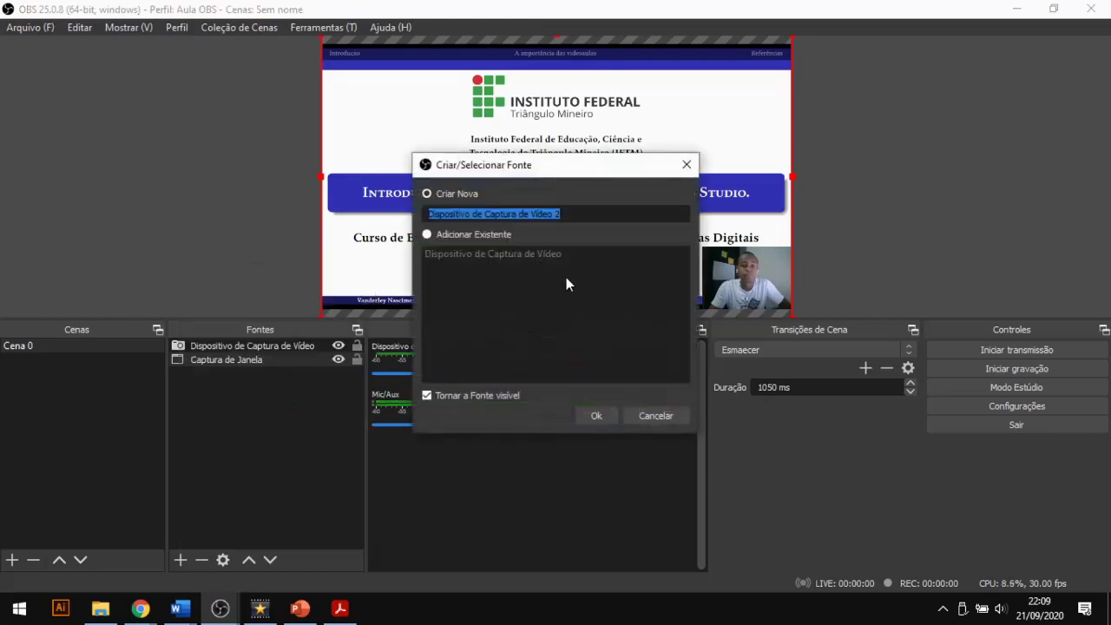
{"action": "left_click", "coordinate": [595, 414]}
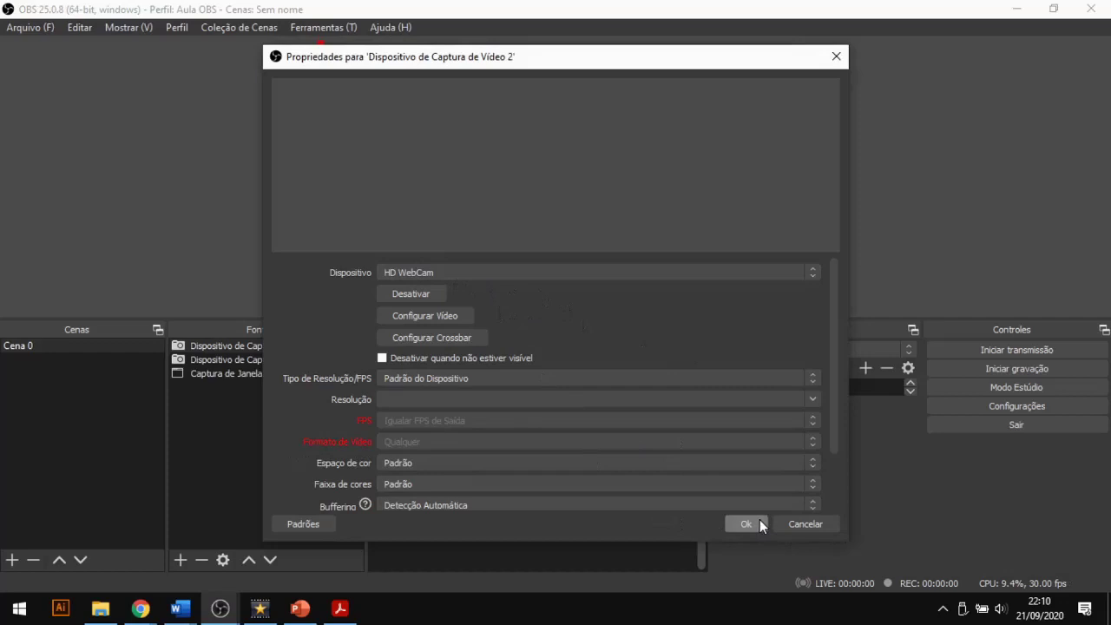
{"action": "left_click", "coordinate": [808, 525]}
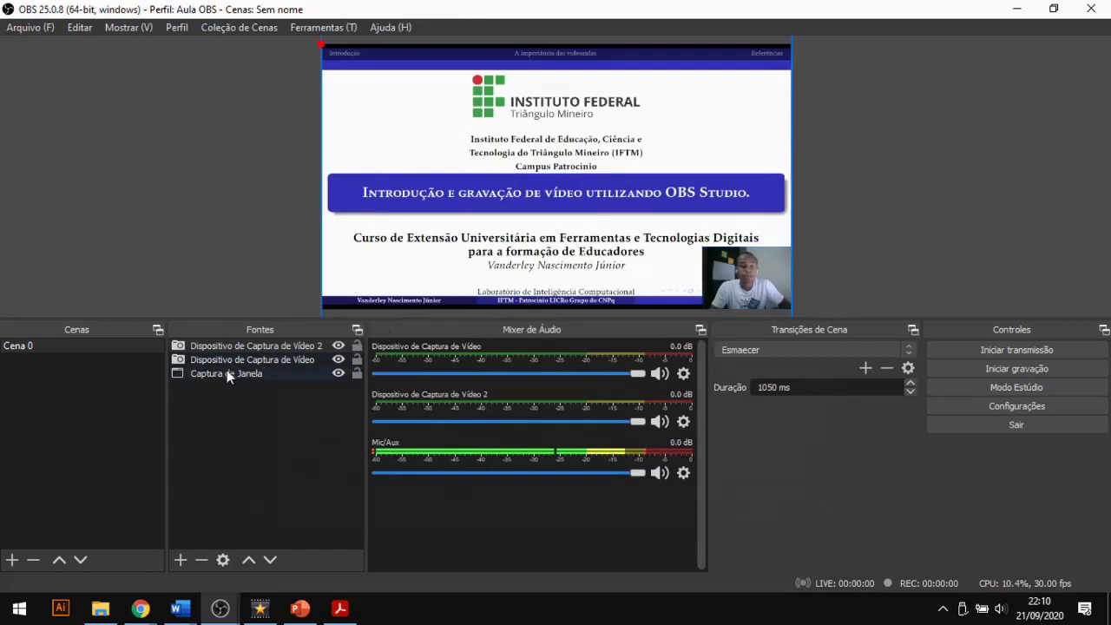
{"action": "left_click", "coordinate": [179, 560]}
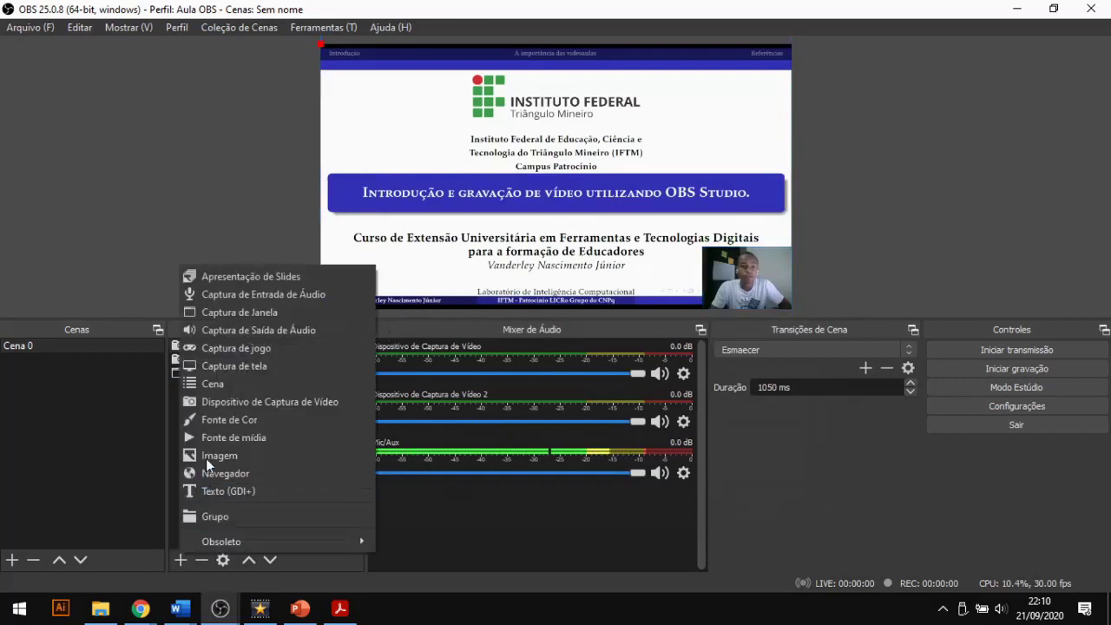
{"action": "left_click", "coordinate": [267, 314]}
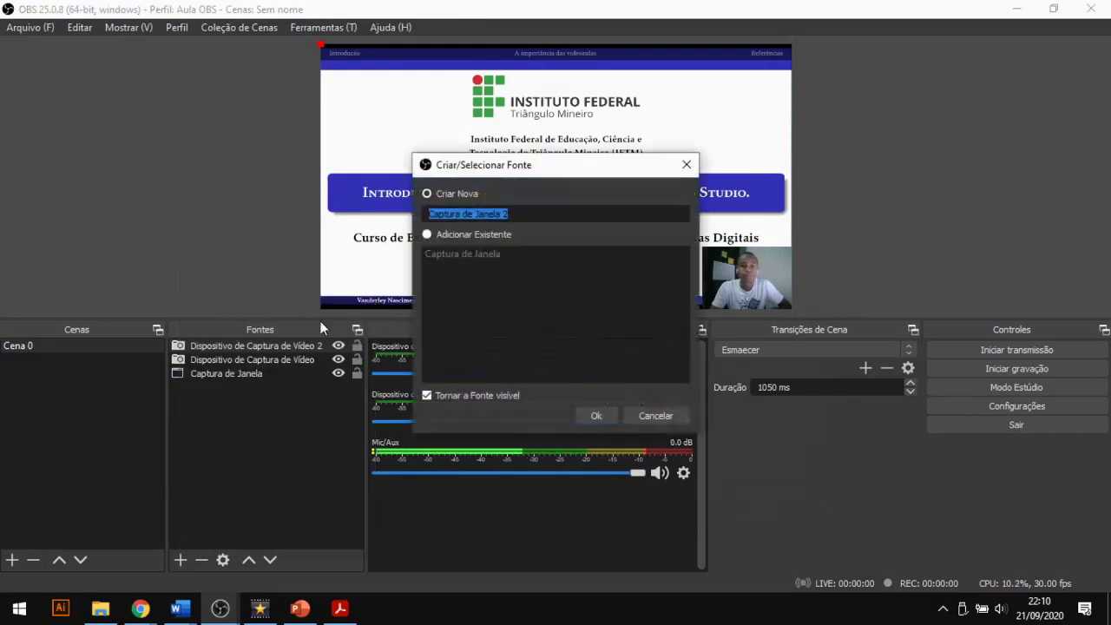
{"action": "left_click", "coordinate": [653, 416]}
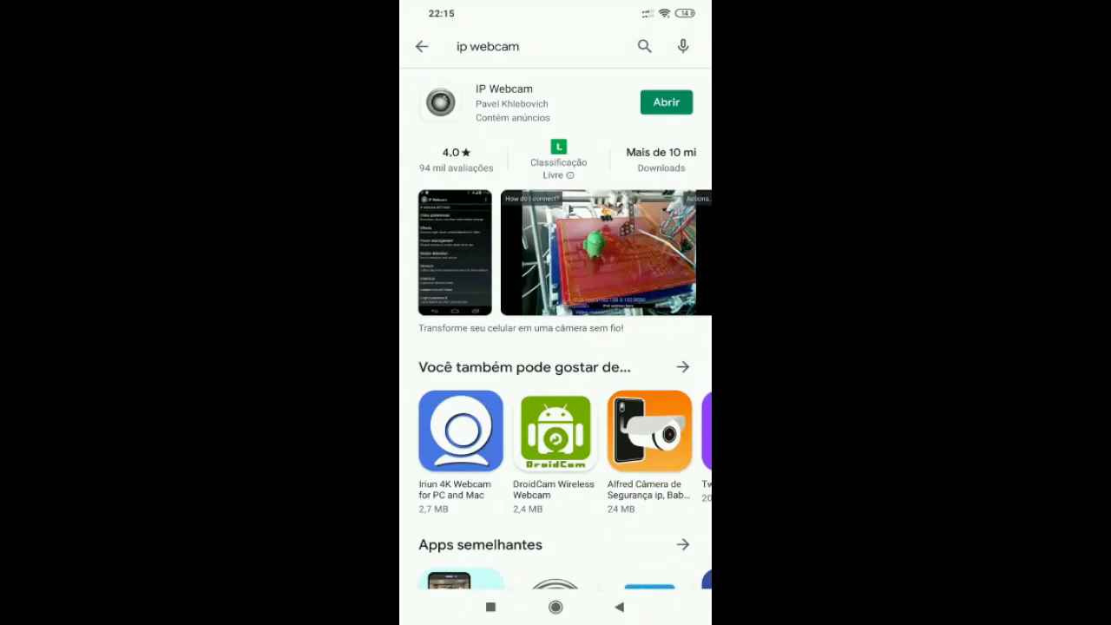
Open the IP Webcam app on the phone and start its video stream server.
{"action": "left_click", "coordinate": [666, 102]}
{"action": "scroll", "coordinate": [556, 347], "scroll_direction": "down", "scroll_amount": 5}
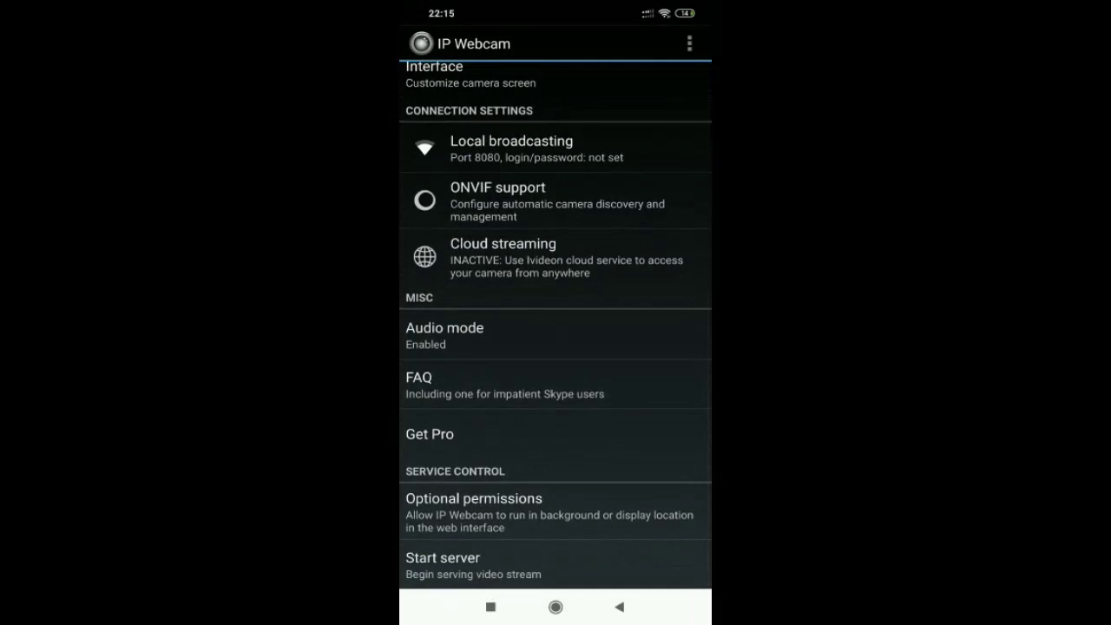
{"action": "left_click", "coordinate": [443, 564]}
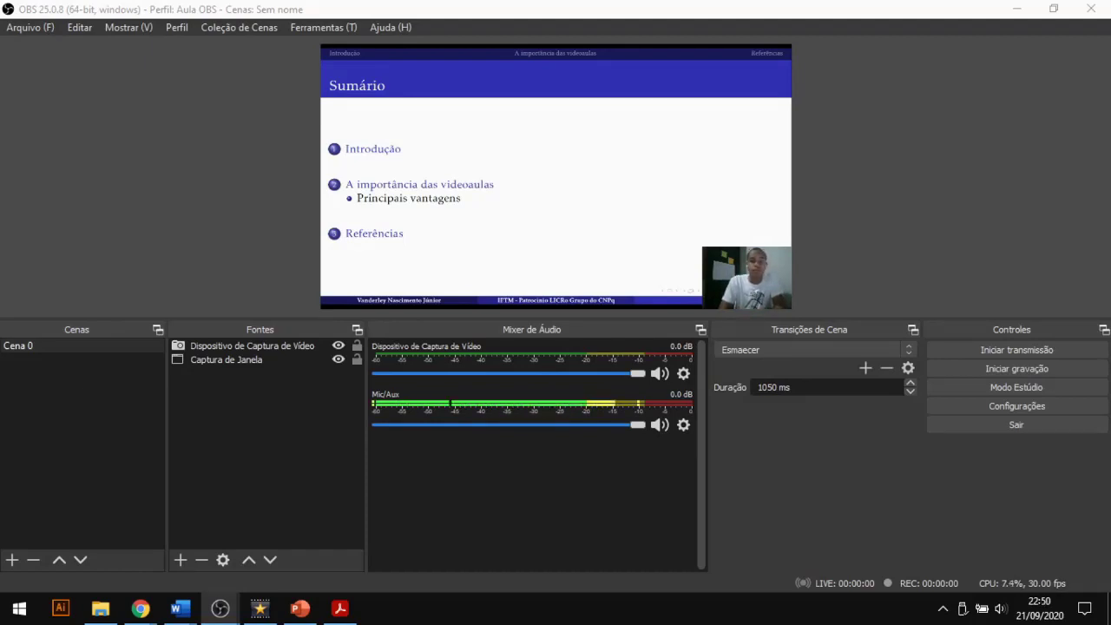
Add a display capture source for Monitor 1 with cursor capture enabled, and enlarge it to fill the whole canvas.
{"action": "left_click", "coordinate": [180, 560]}
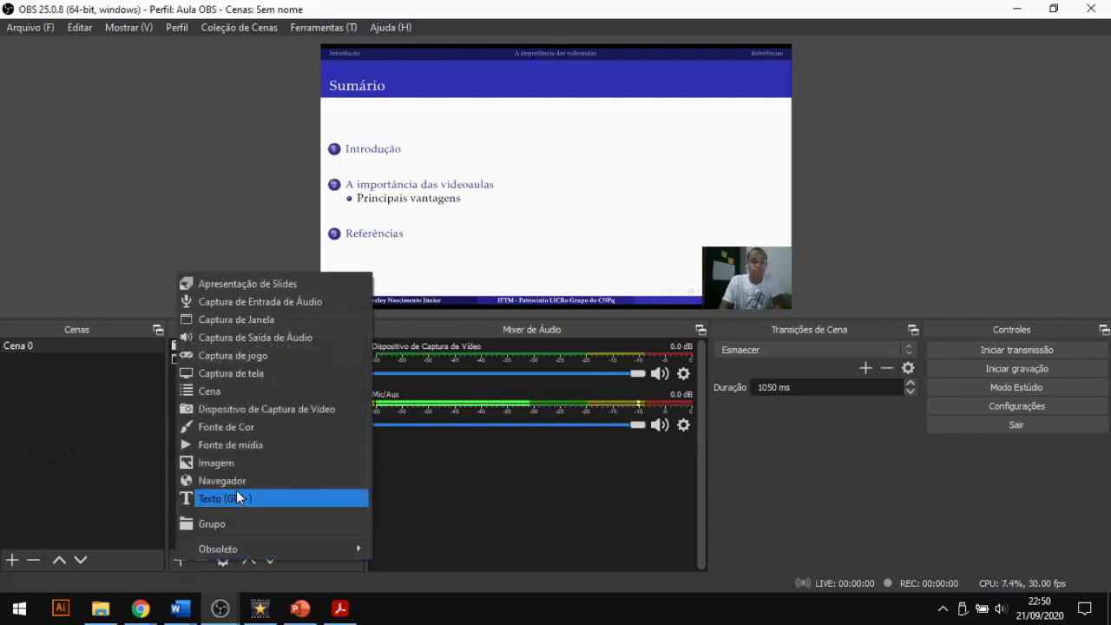
{"action": "left_click", "coordinate": [238, 373]}
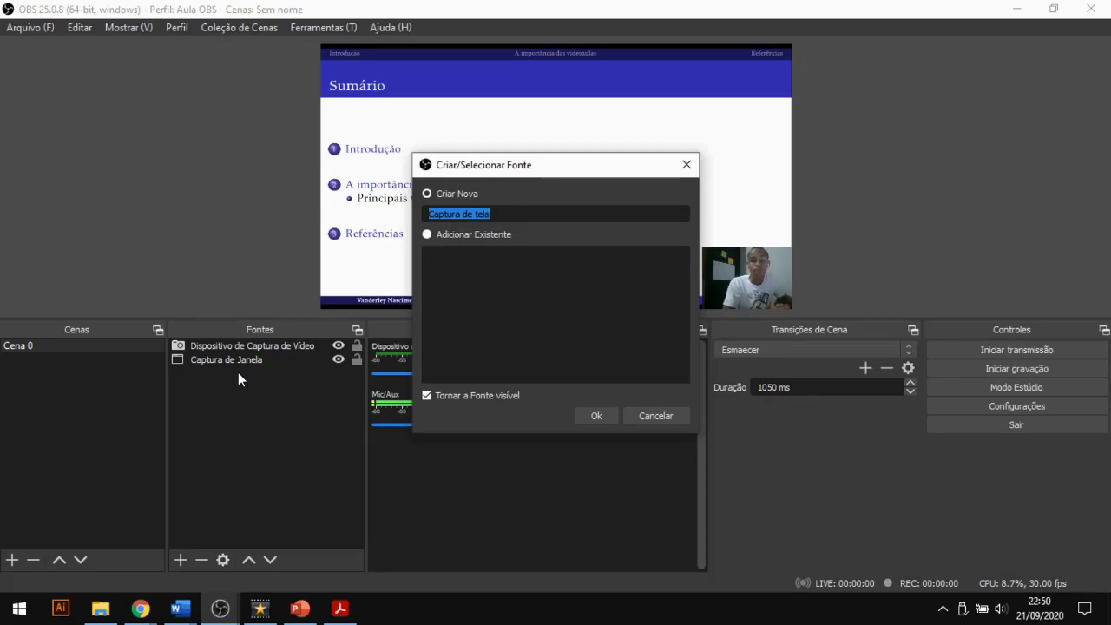
{"action": "left_click", "coordinate": [588, 418]}
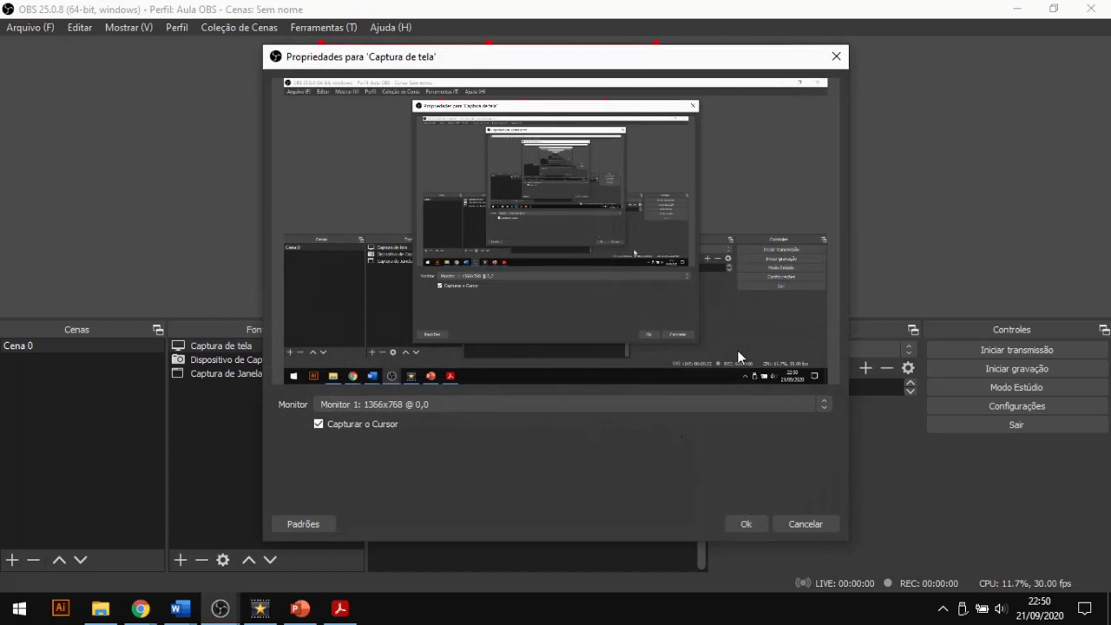
{"action": "left_click", "coordinate": [746, 521]}
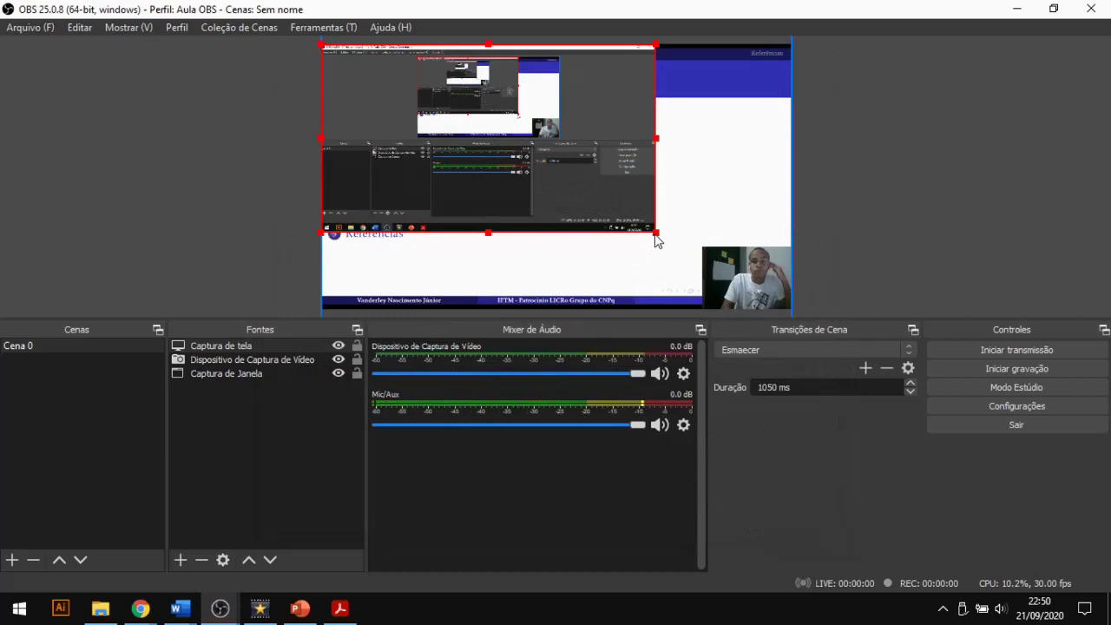
{"action": "left_click_drag", "start_coordinate": [657, 235], "coordinate": [756, 309]}
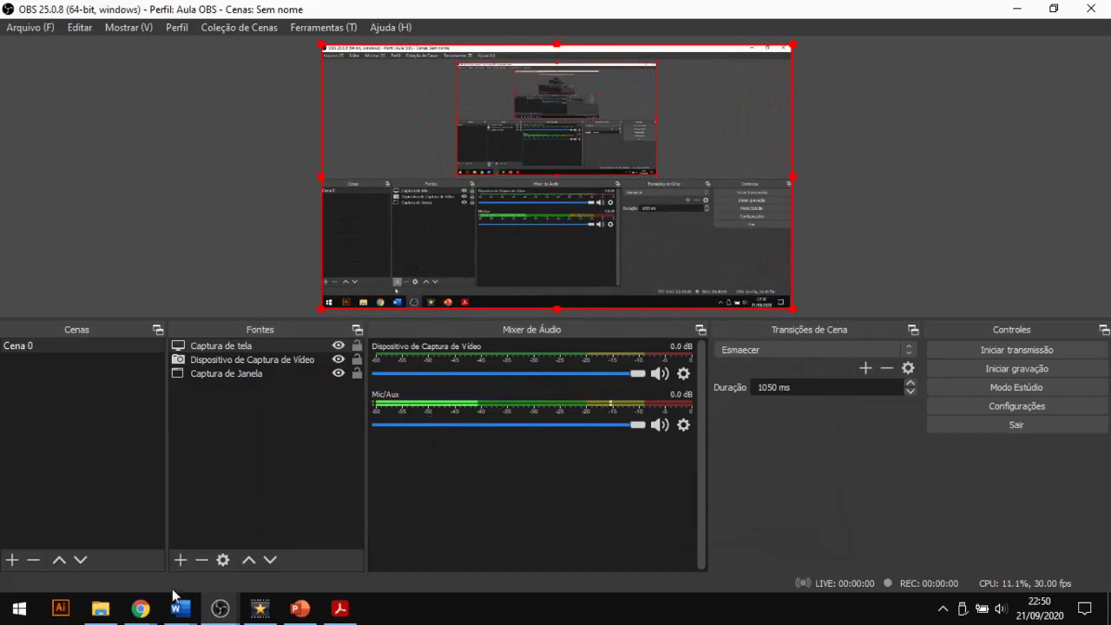
Open 192.168.0.100:8080 in a new Chrome tab and set the IP Webcam page's video renderer to Browser.
{"action": "left_click", "coordinate": [146, 612]}
{"action": "left_click", "coordinate": [384, 546]}
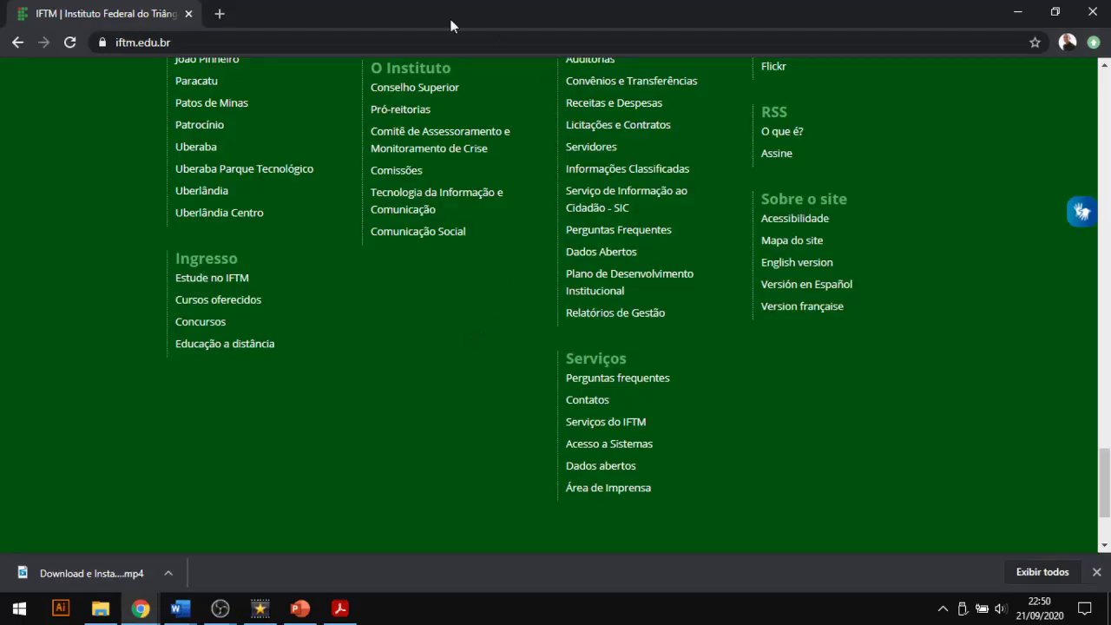
{"action": "left_click", "coordinate": [220, 13]}
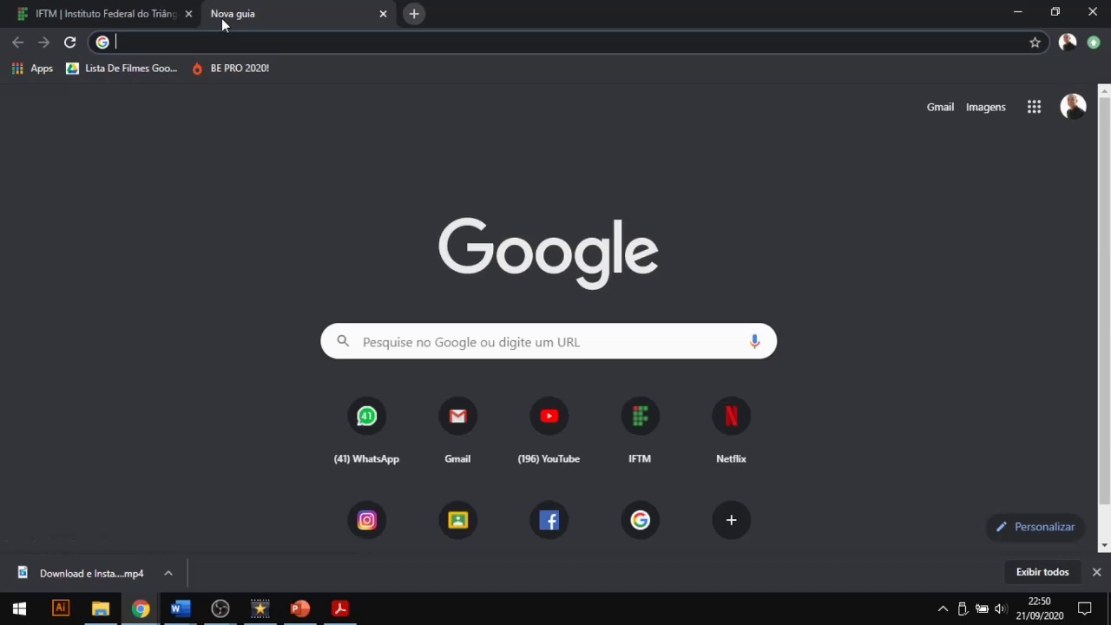
{"action": "type", "text": "http:192."}
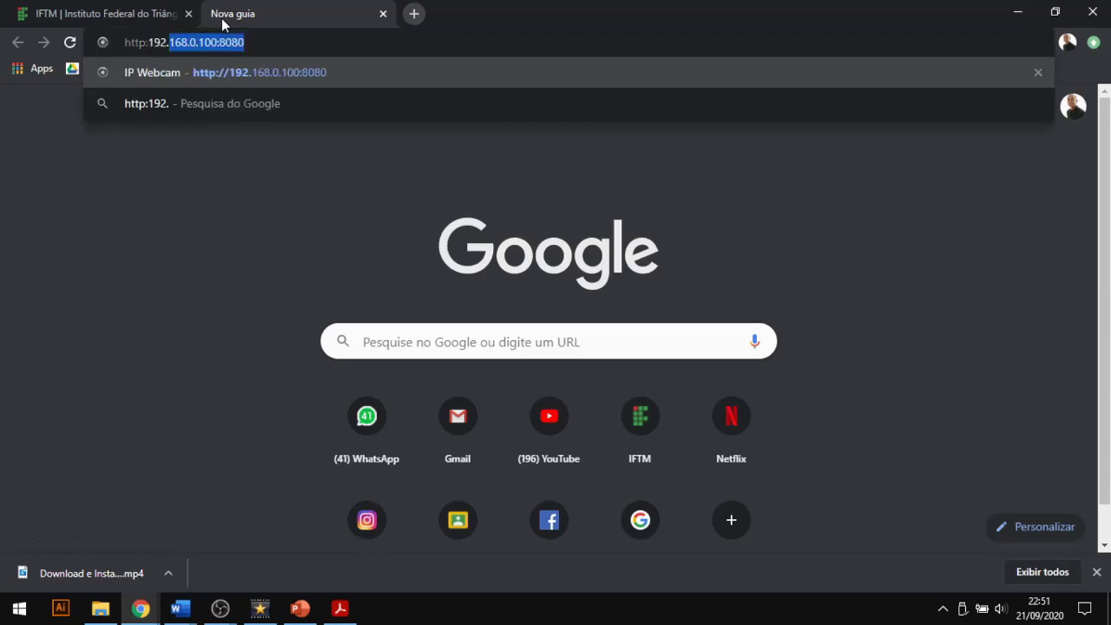
{"action": "key", "text": "Return"}
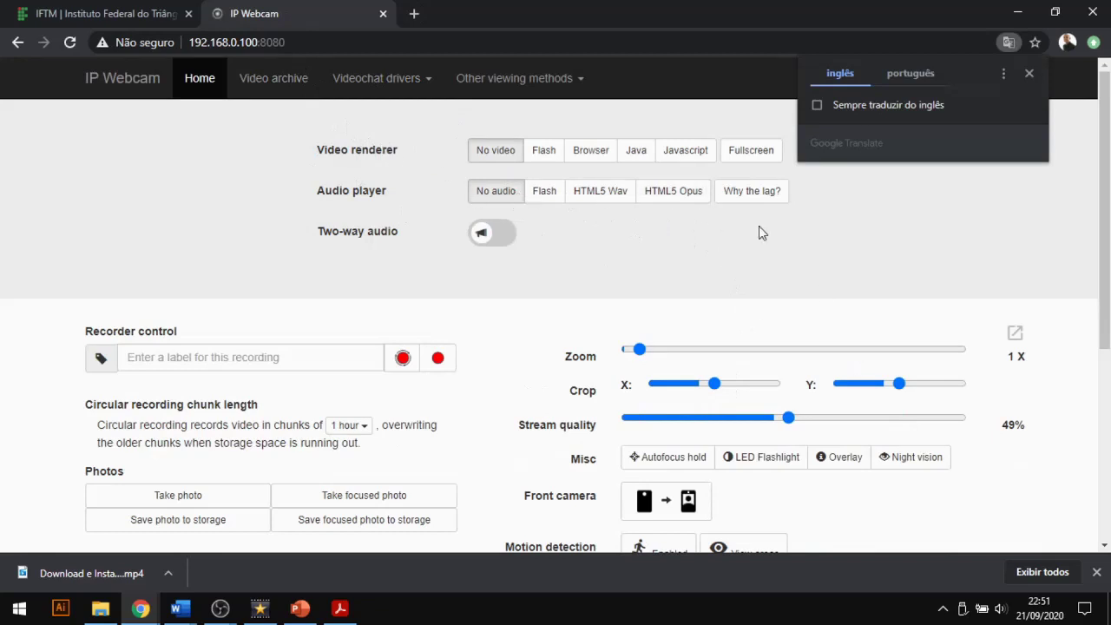
{"action": "left_click", "coordinate": [600, 161]}
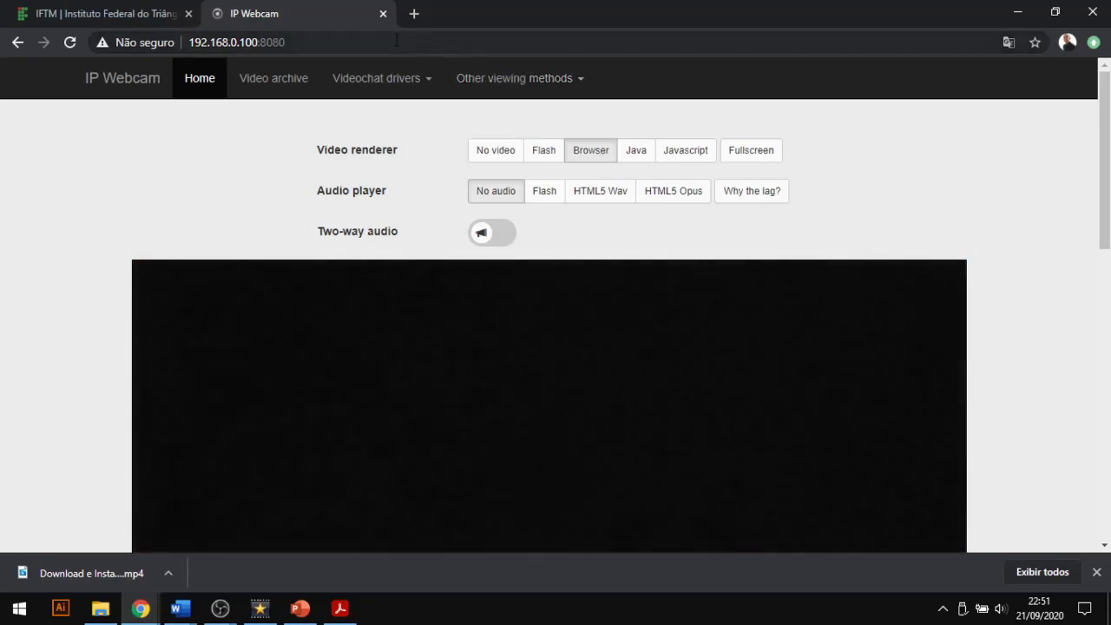
Copy the IP Webcam page's address, and add a new browser source named Navegador to the scene in OBS.
{"action": "left_click", "coordinate": [395, 42]}
{"action": "key", "text": "ctrl+c"}
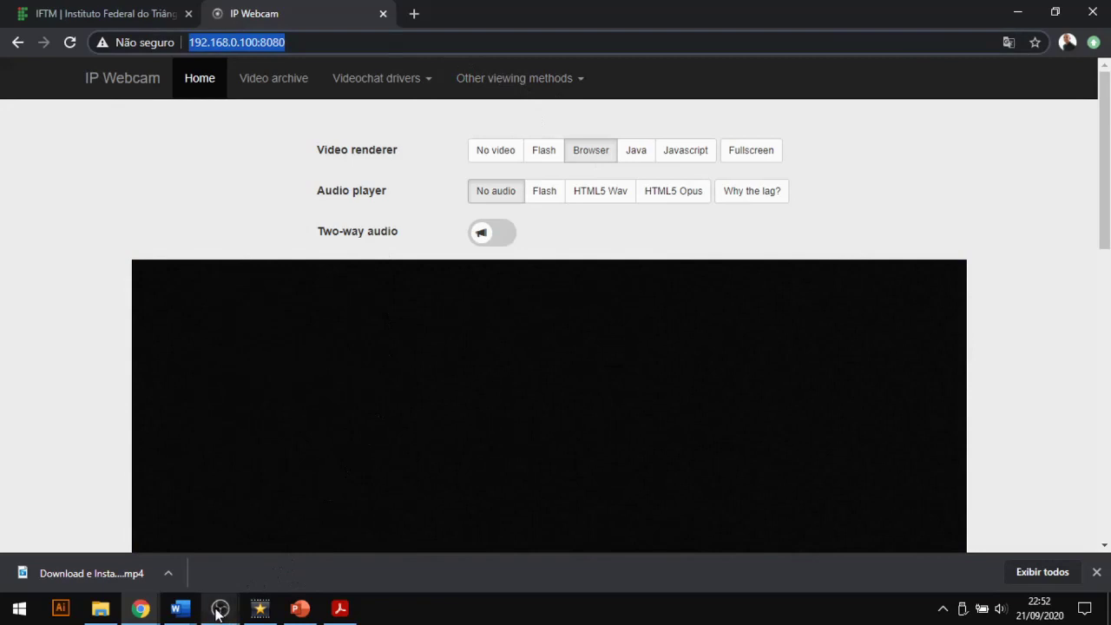
{"action": "mouse_move", "coordinate": [220, 608]}
{"action": "left_click", "coordinate": [240, 561]}
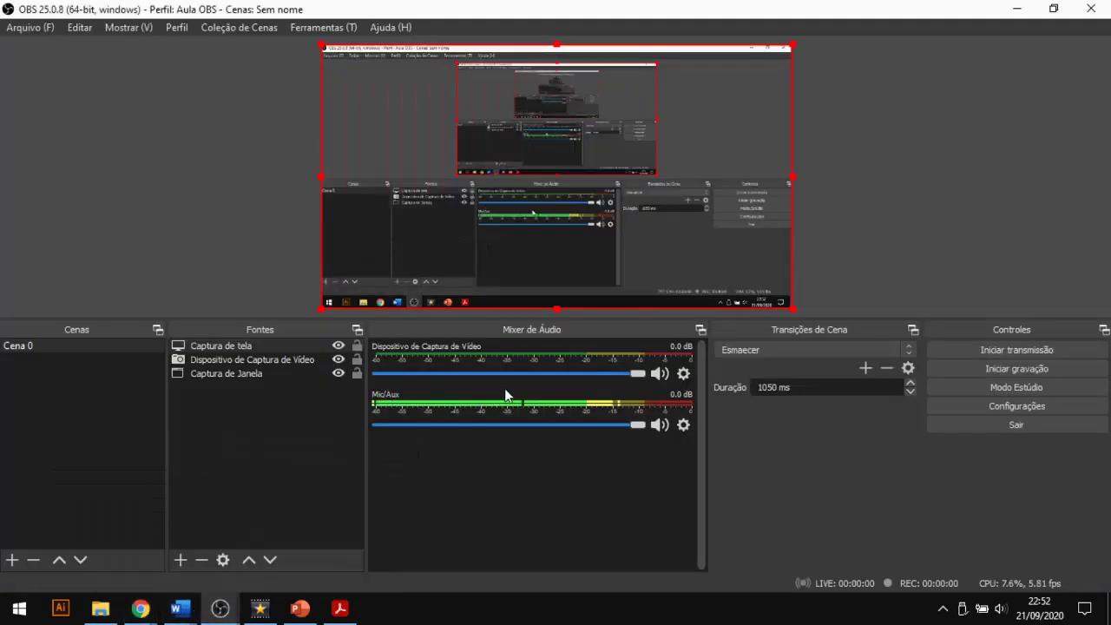
{"action": "left_click", "coordinate": [185, 558]}
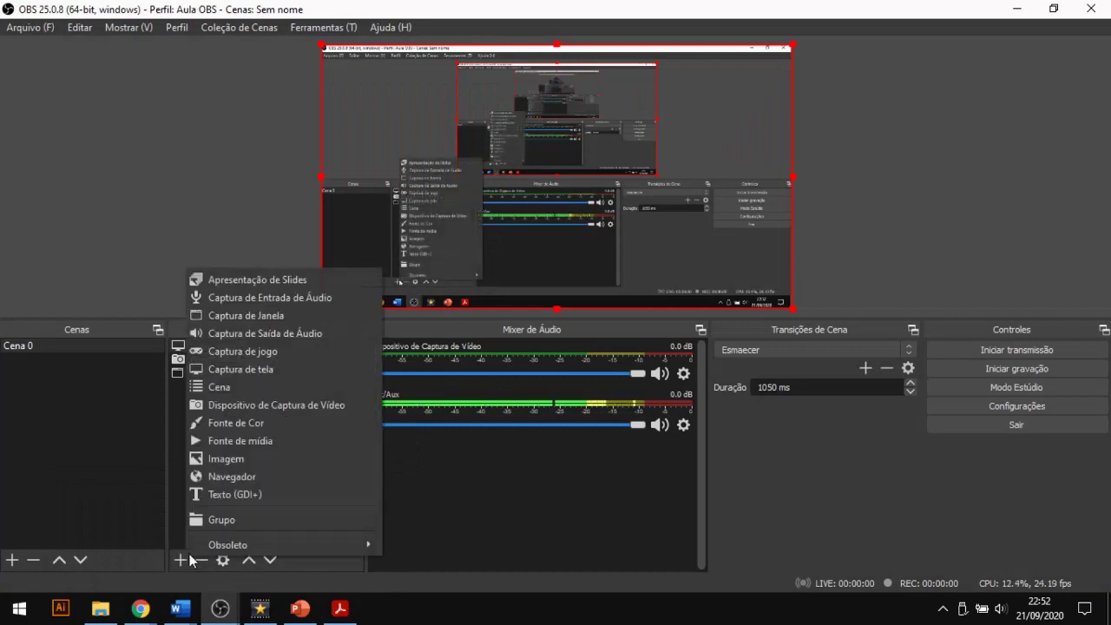
{"action": "left_click", "coordinate": [230, 480]}
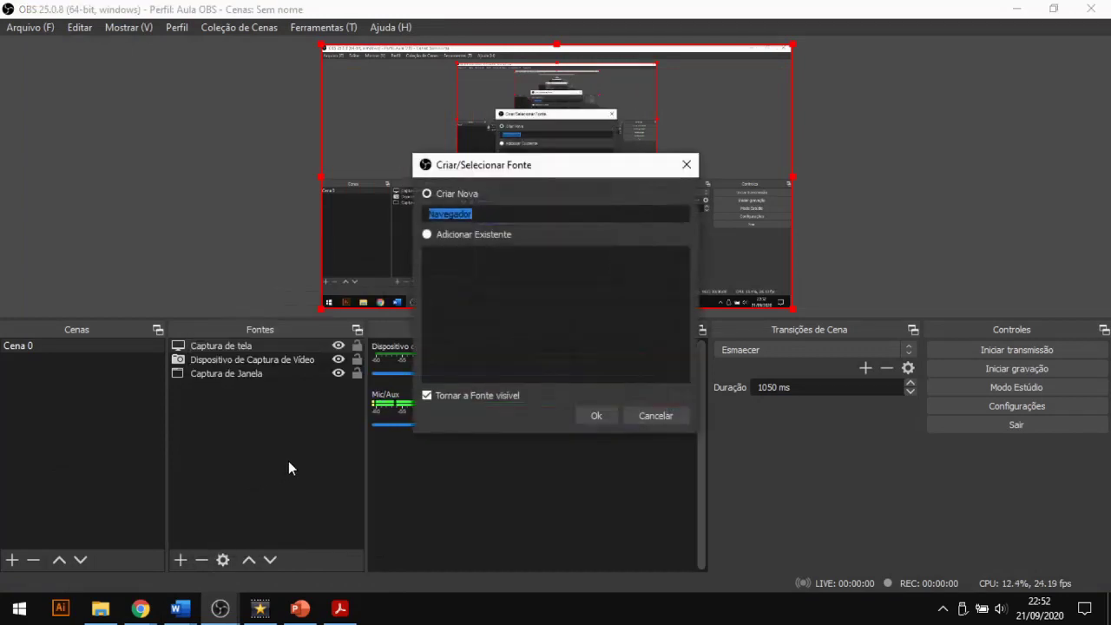
{"action": "left_click", "coordinate": [591, 416]}
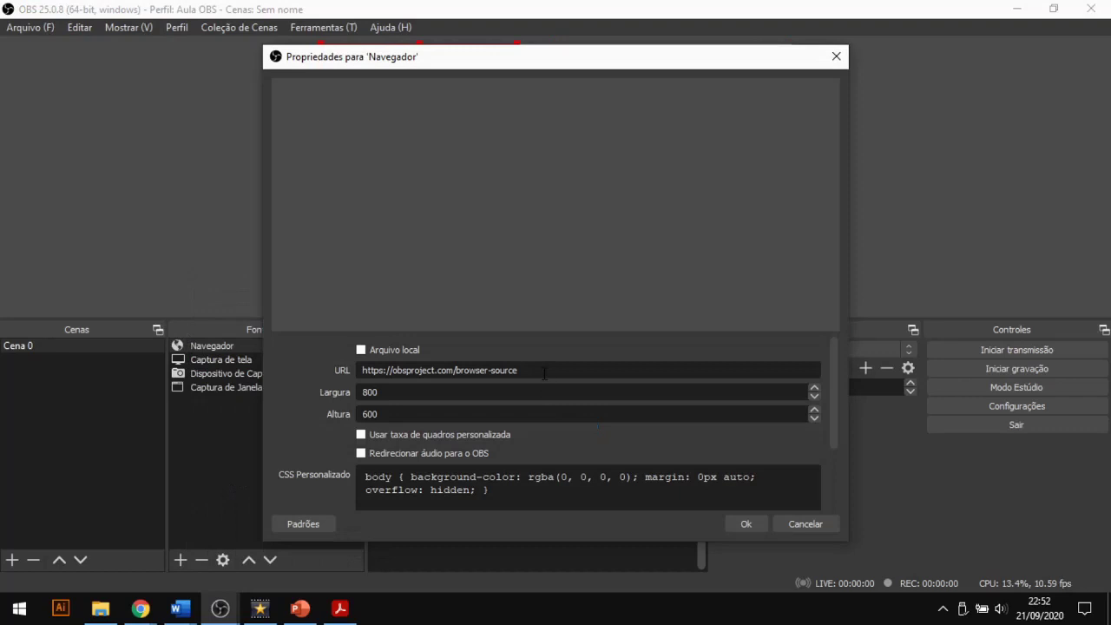
{"action": "left_click_drag", "start_coordinate": [544, 374], "coordinate": [295, 373]}
{"action": "key", "text": "ctrl+v"}
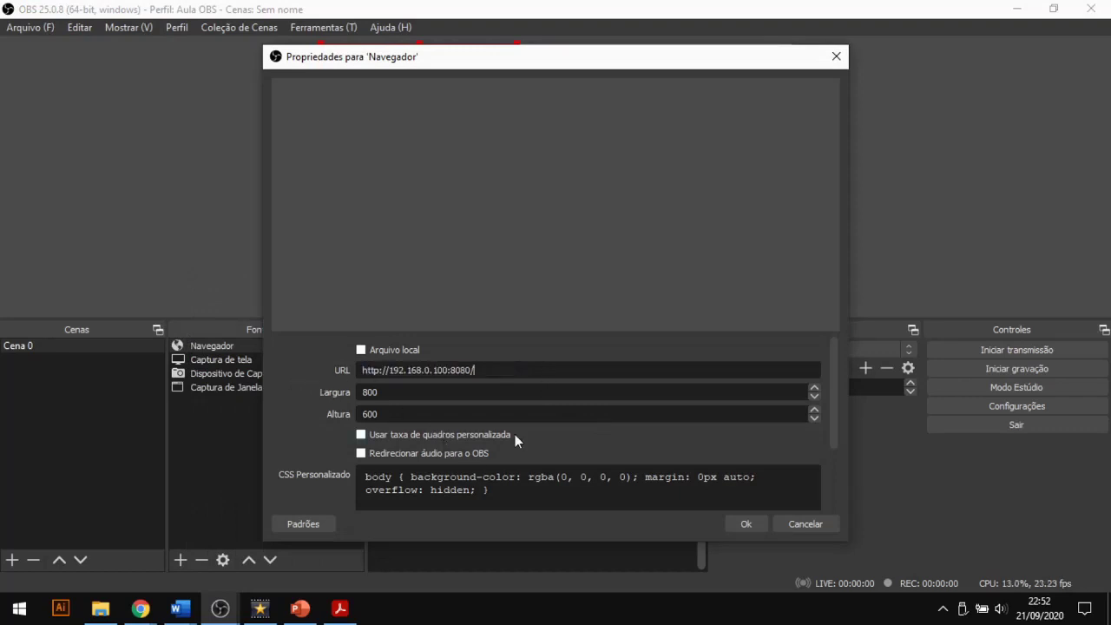
{"action": "type", "text": "ve"}
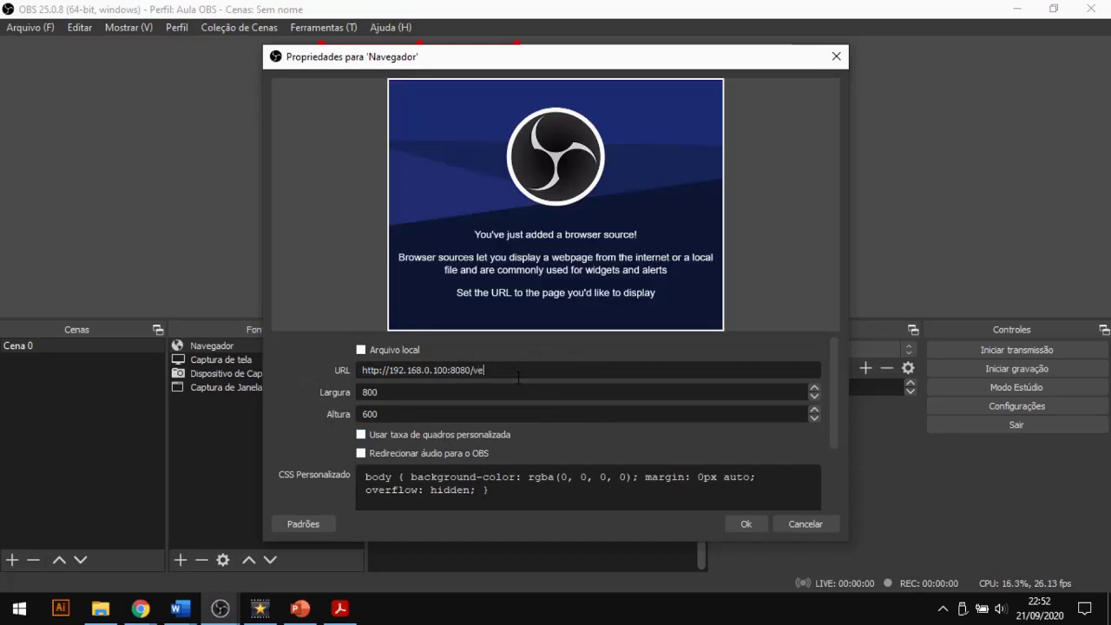
{"action": "type", "text": "deo"}
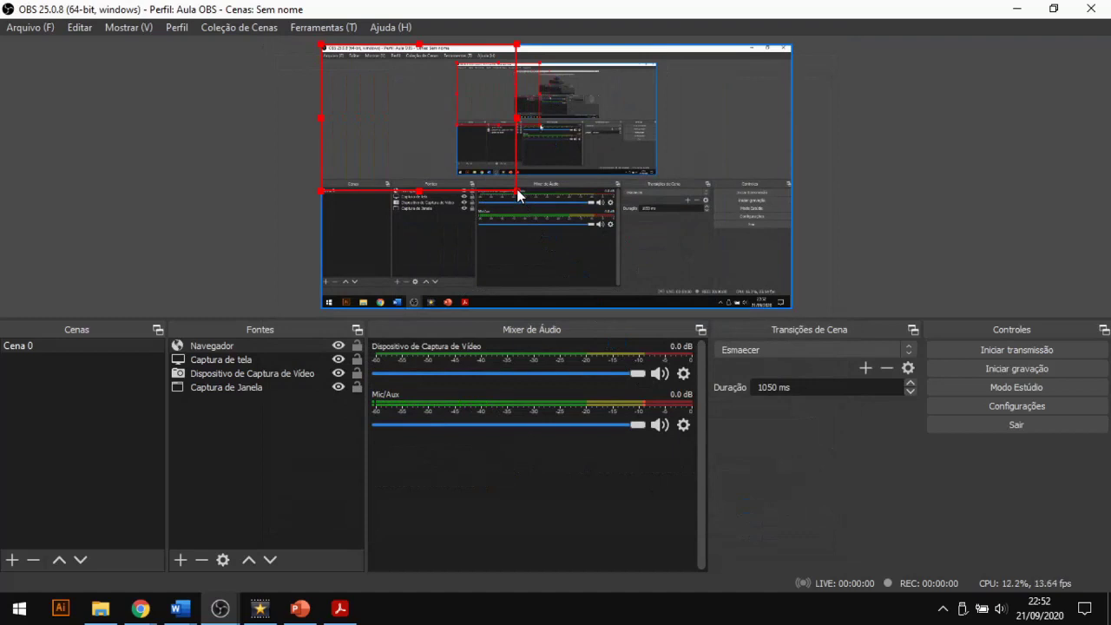
{"action": "left_click_drag", "start_coordinate": [518, 194], "coordinate": [676, 297]}
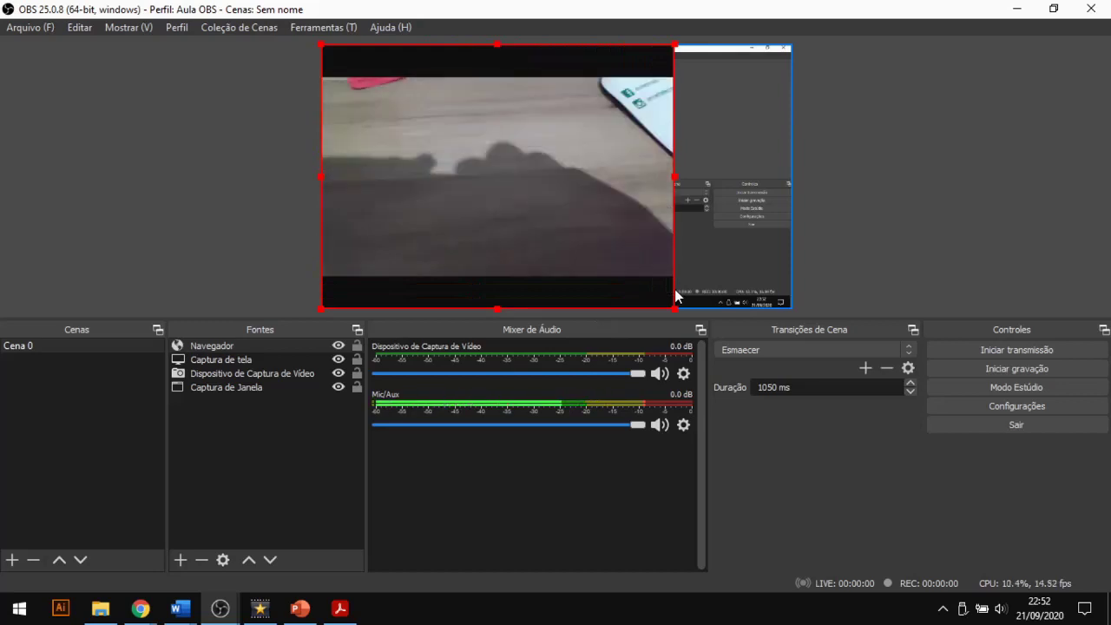
{"action": "left_click_drag", "start_coordinate": [677, 297], "coordinate": [680, 330]}
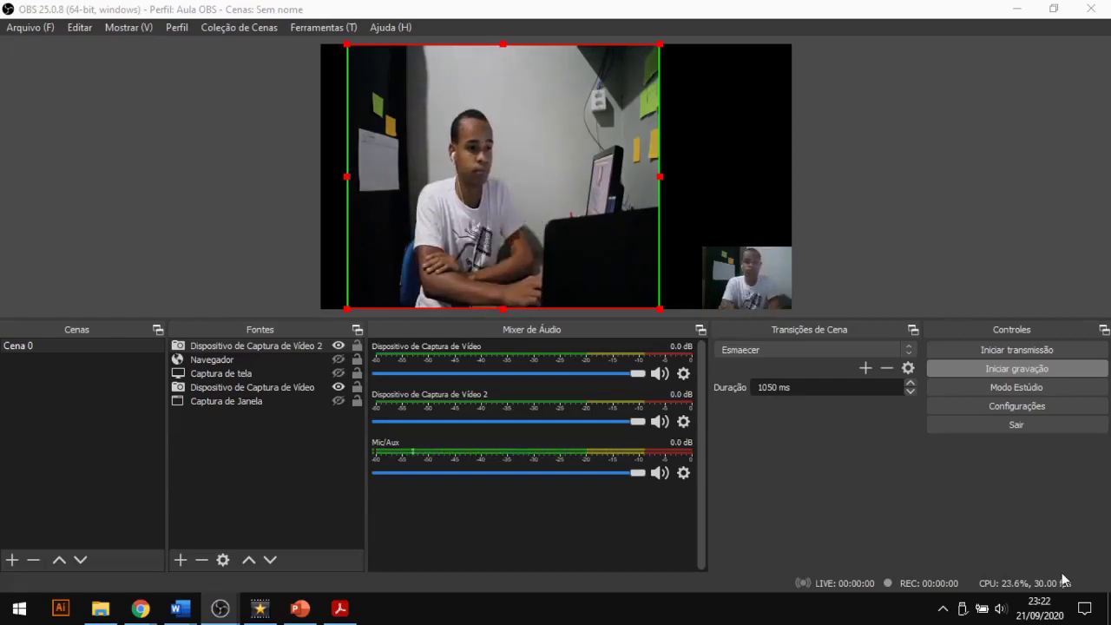
Delete the Navegador browser source from Cena 0, and briefly show the window capture before hiding it again.
{"action": "left_click", "coordinate": [284, 360]}
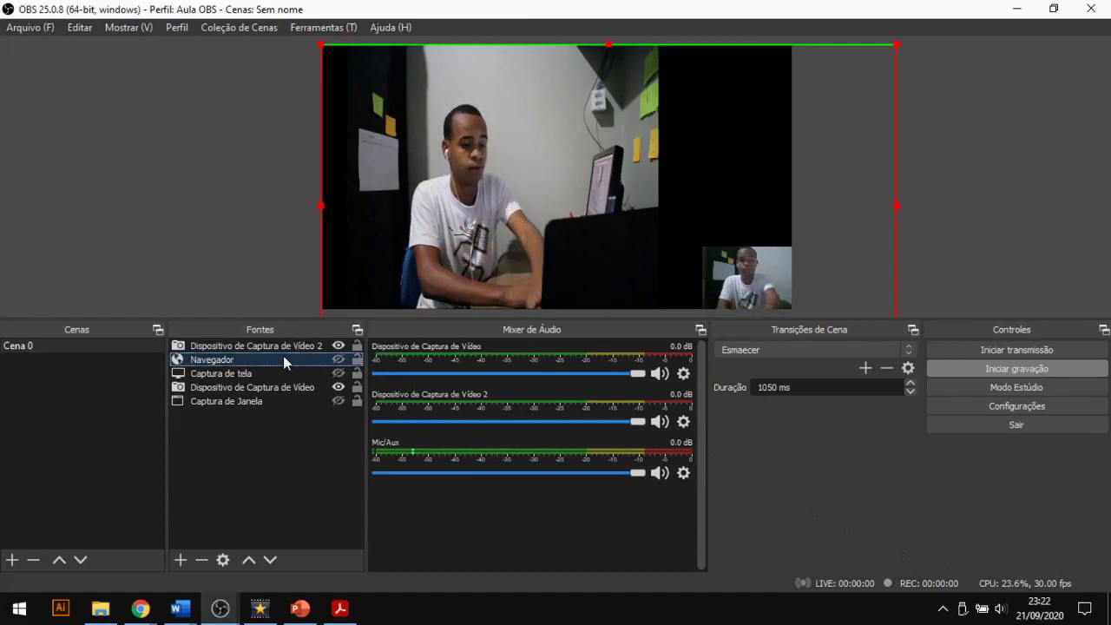
{"action": "key", "text": "Delete"}
{"action": "left_click", "coordinate": [580, 329]}
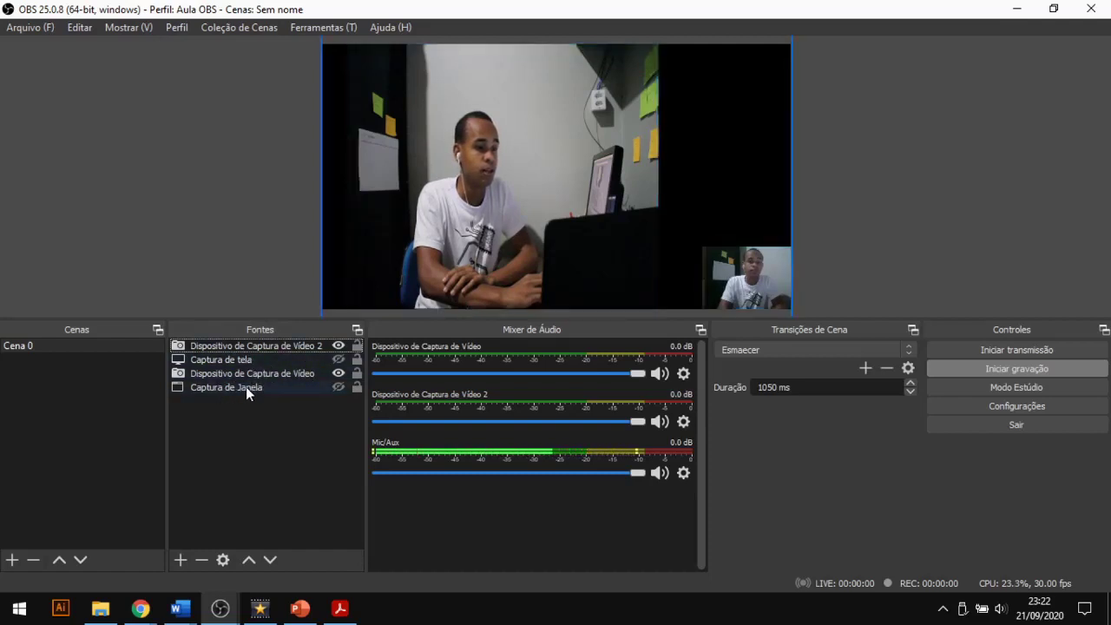
{"action": "left_click", "coordinate": [337, 387]}
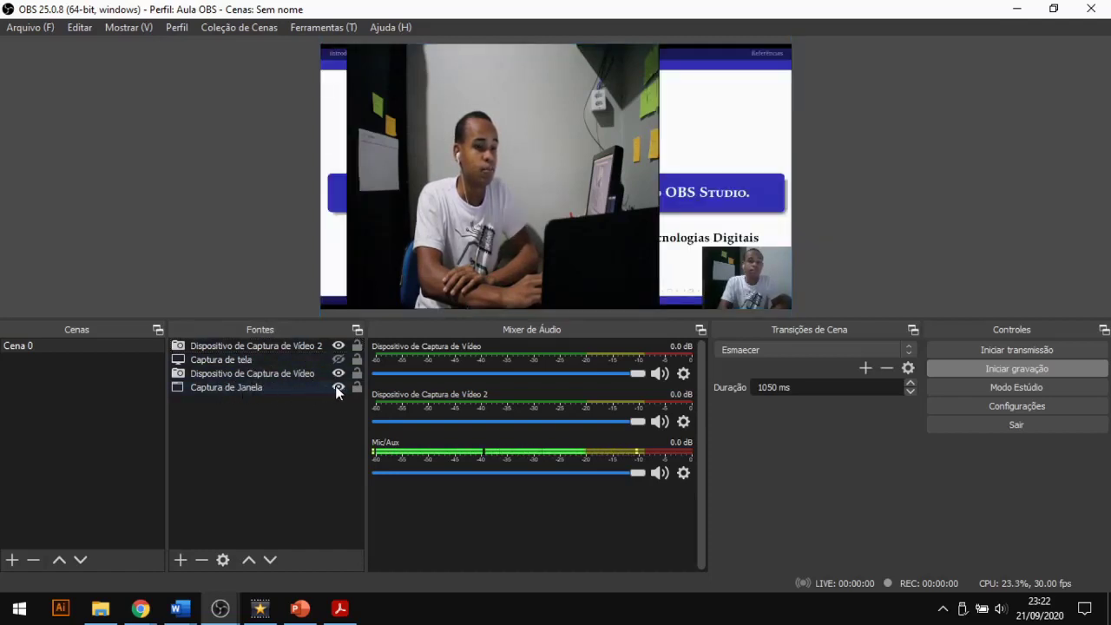
{"action": "left_click", "coordinate": [336, 387]}
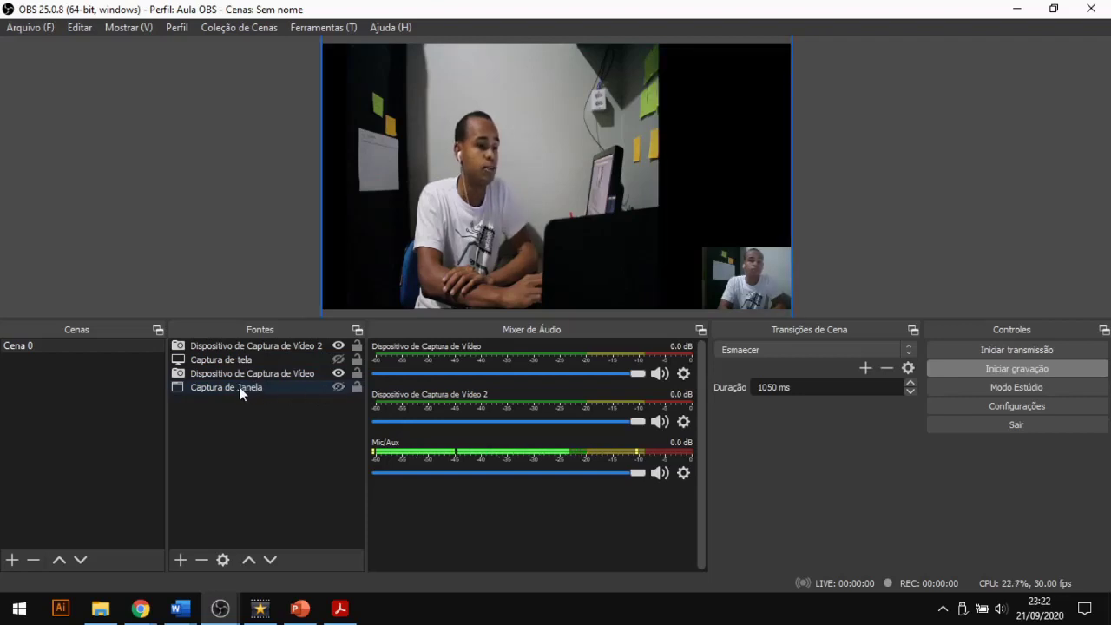
Create a new scene named Cena 1.
{"action": "left_click", "coordinate": [12, 560]}
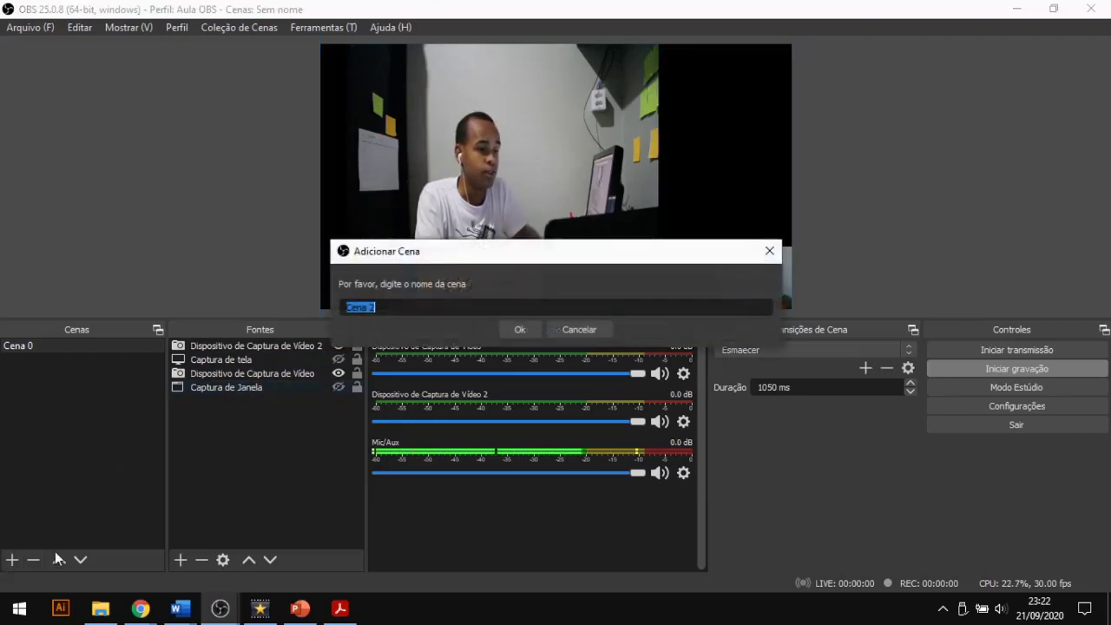
{"action": "key", "text": "End"}
{"action": "key", "text": "BackSpace"}
{"action": "type", "text": "1"}
{"action": "key", "text": "Return"}
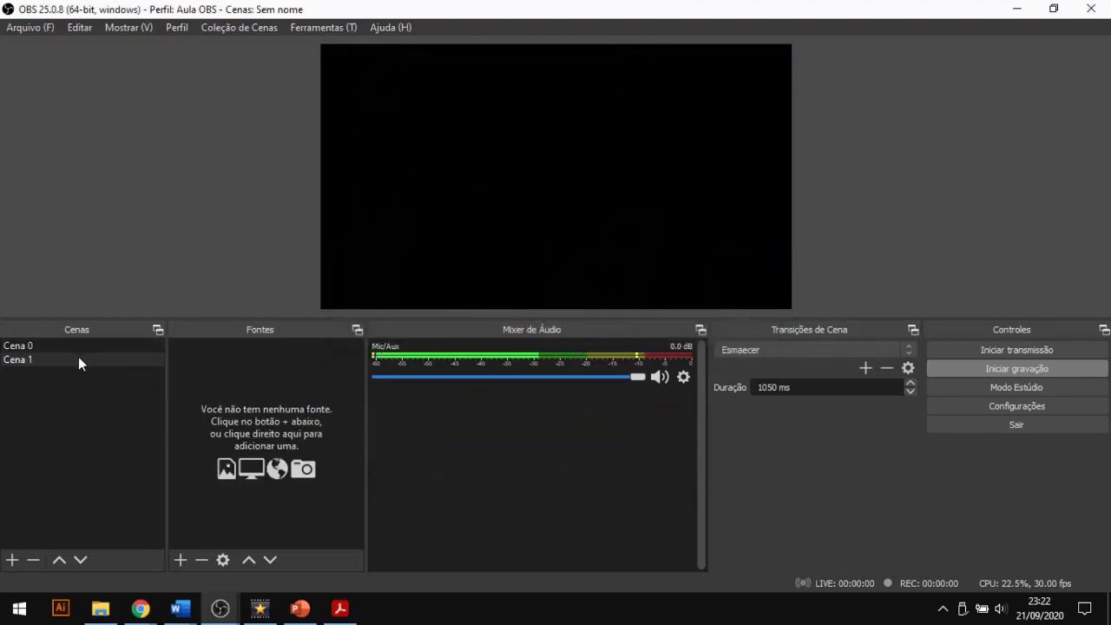
Add a new image source named Imagem to Cena 1.
{"action": "left_click", "coordinate": [181, 559]}
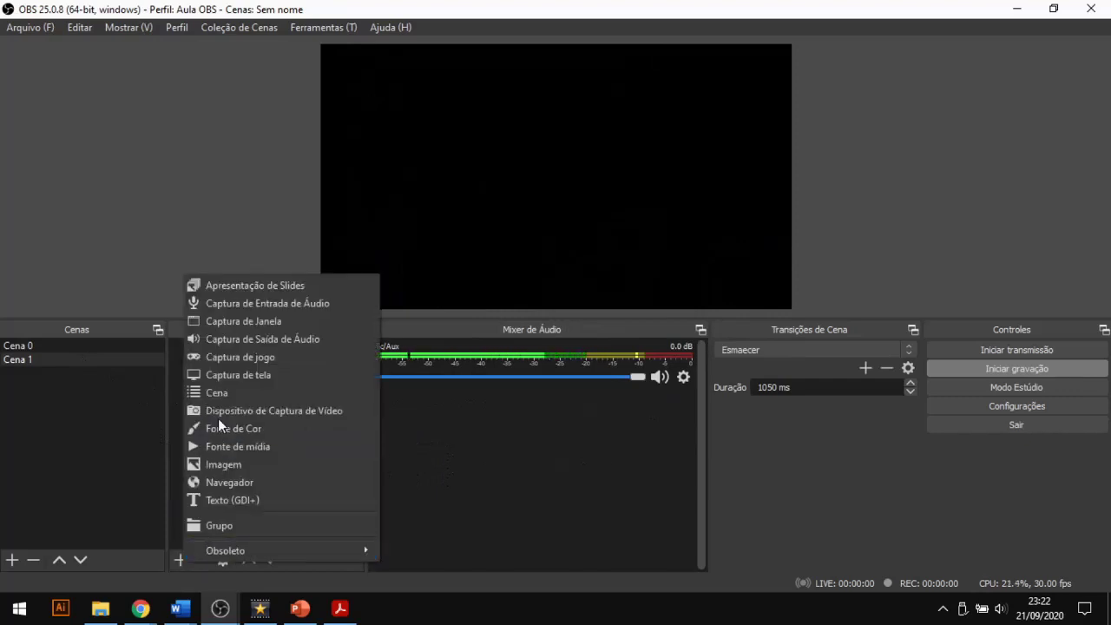
{"action": "left_click", "coordinate": [223, 464]}
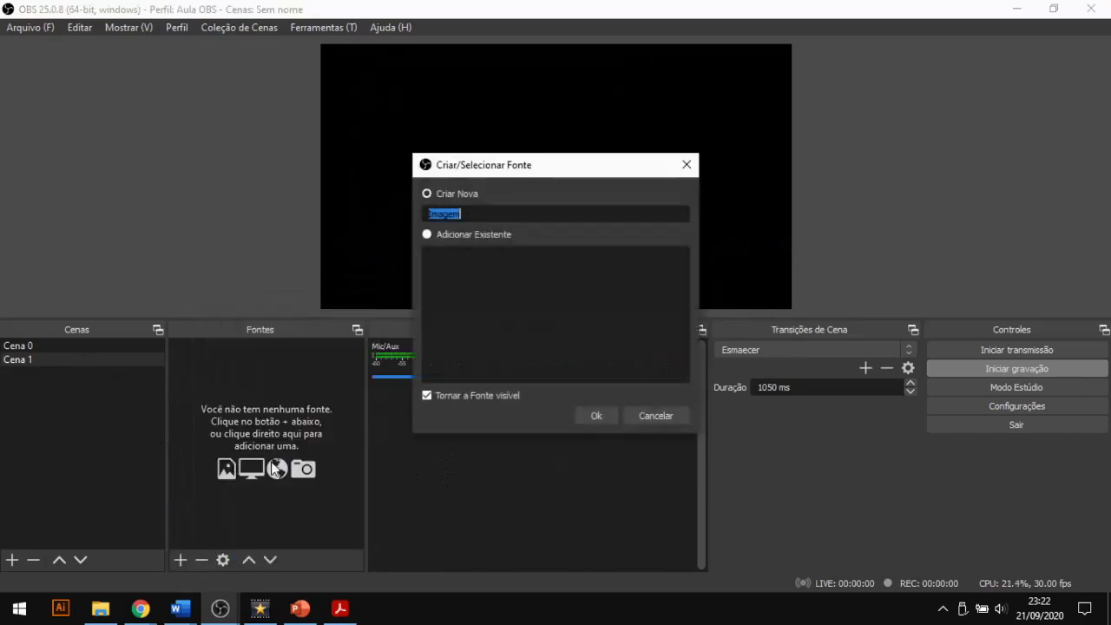
{"action": "left_click", "coordinate": [591, 414]}
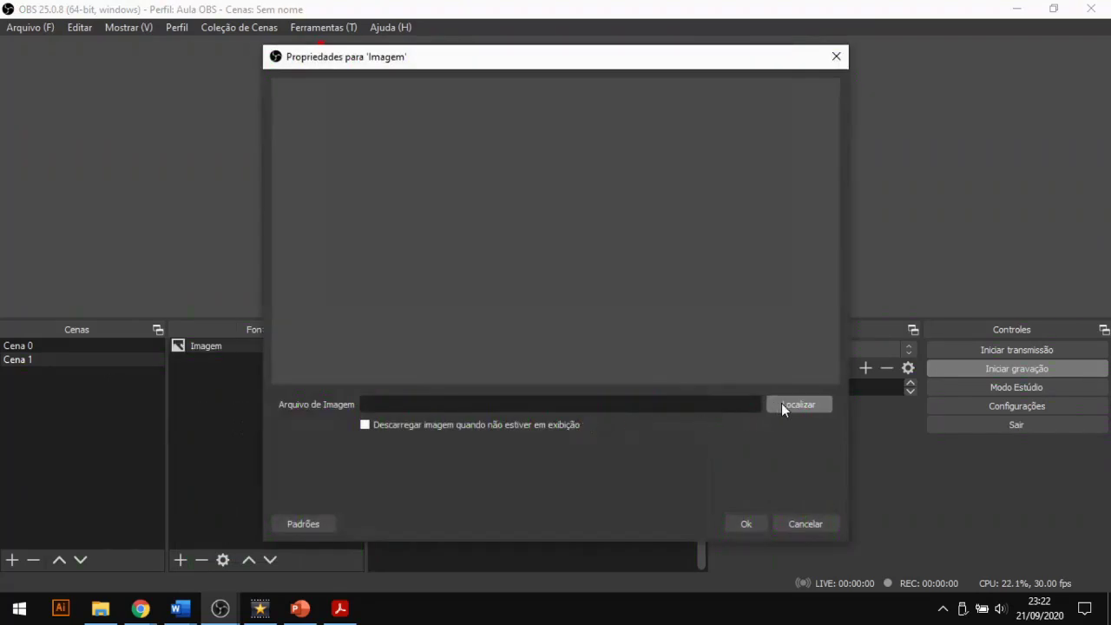
Load Google-Podcasts.jpg from the Aula Jamboard, coleções, podcast project folder in Documents as the Imagem source's file.
{"action": "left_click", "coordinate": [781, 404]}
{"action": "left_click", "coordinate": [676, 404]}
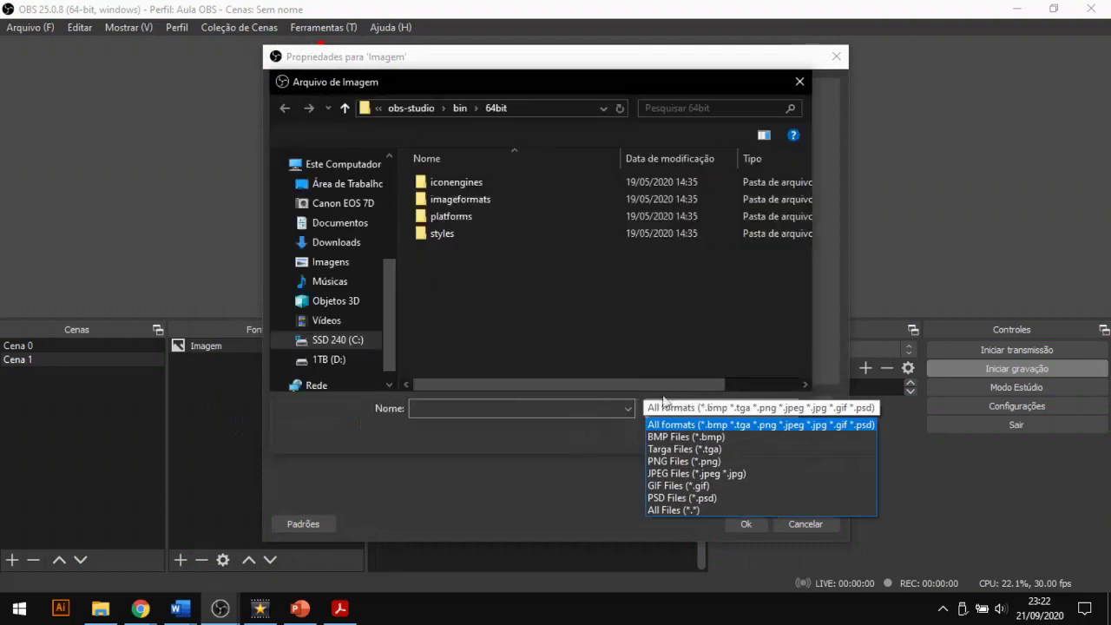
{"action": "left_click", "coordinate": [338, 225]}
{"action": "left_click", "coordinate": [338, 223]}
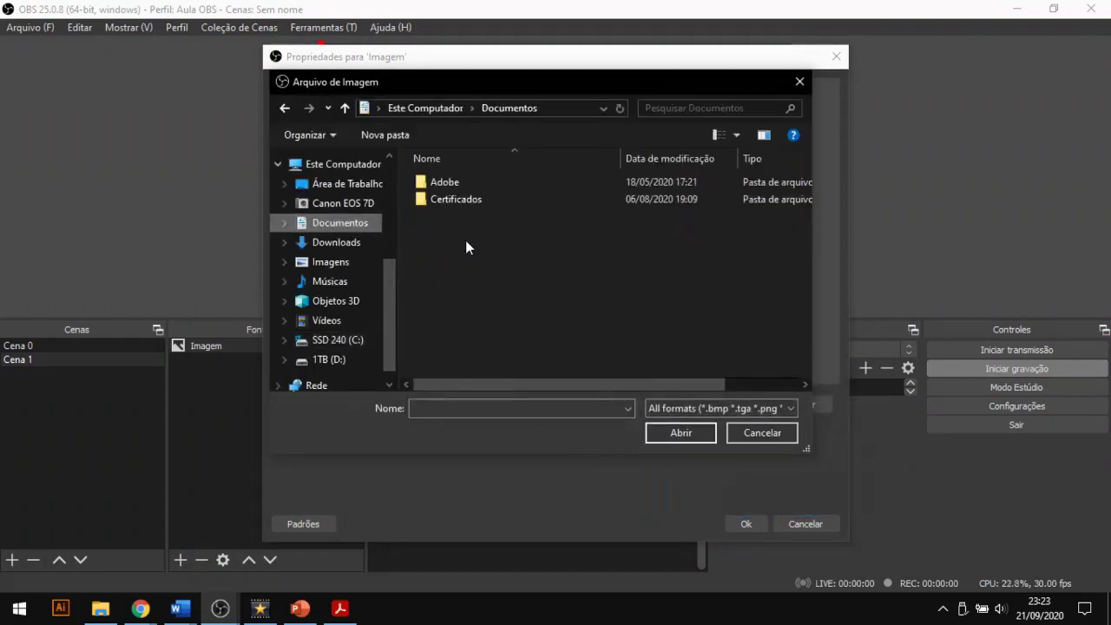
{"action": "double_click", "coordinate": [510, 321]}
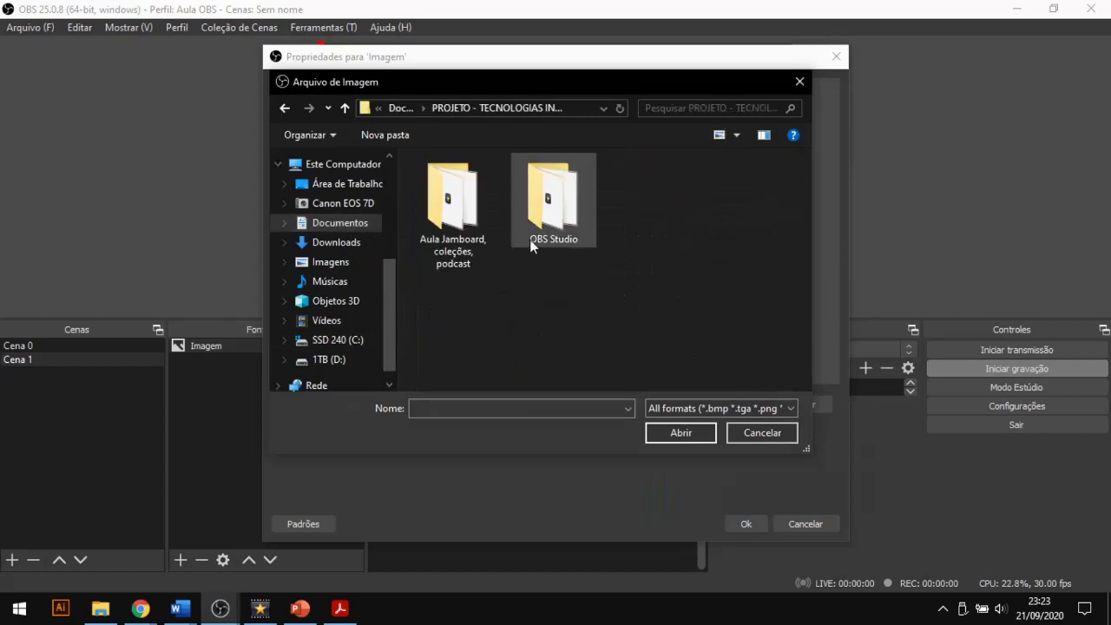
{"action": "double_click", "coordinate": [464, 247]}
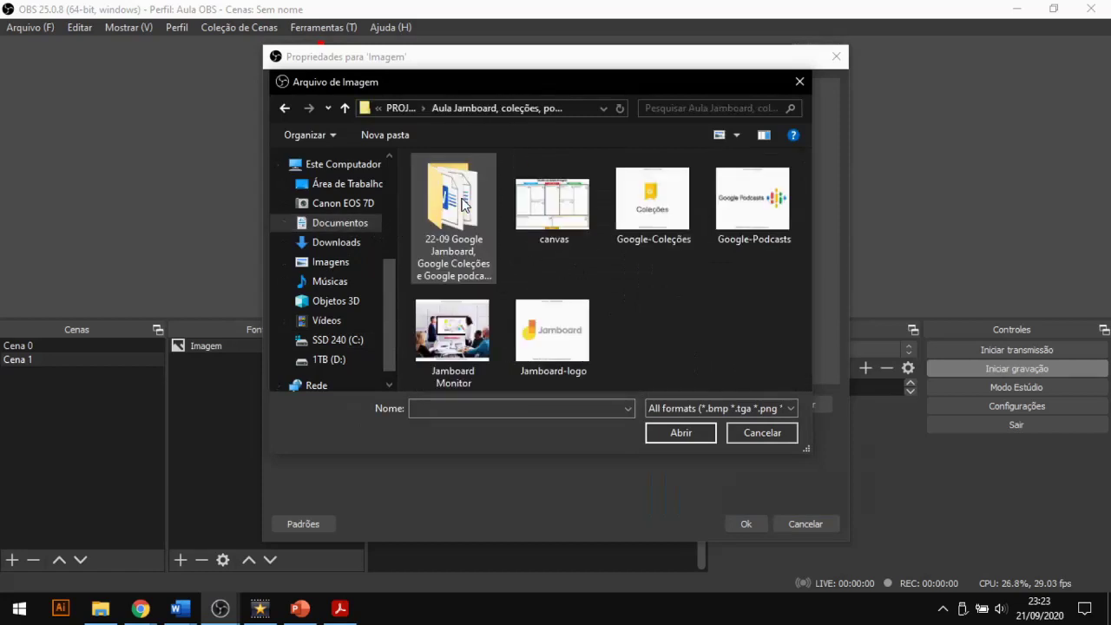
{"action": "left_click", "coordinate": [751, 199]}
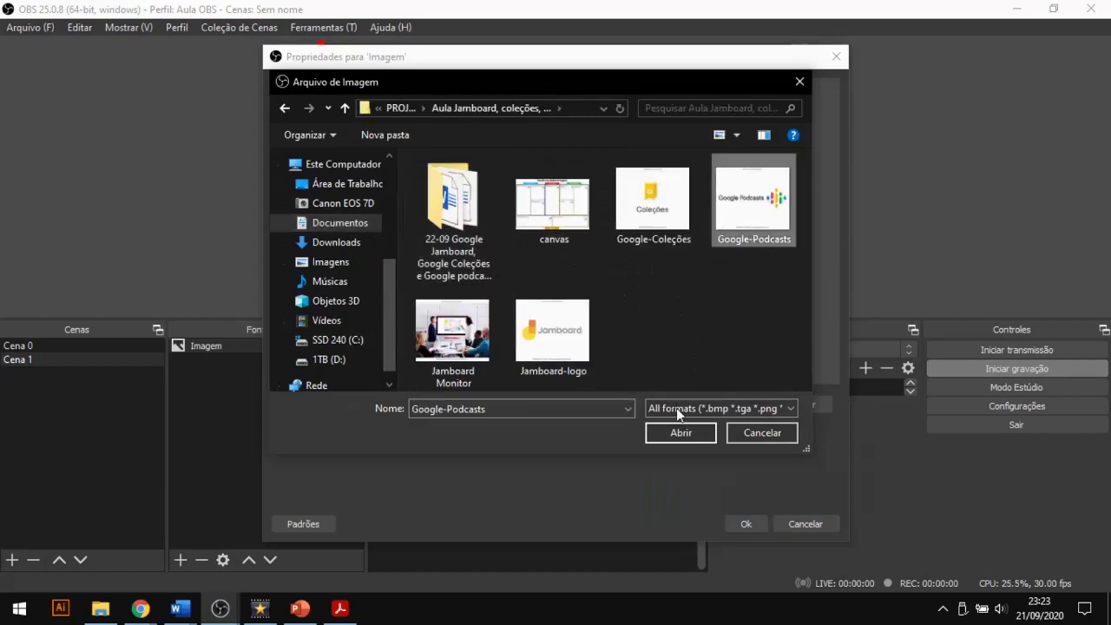
{"action": "left_click", "coordinate": [679, 431]}
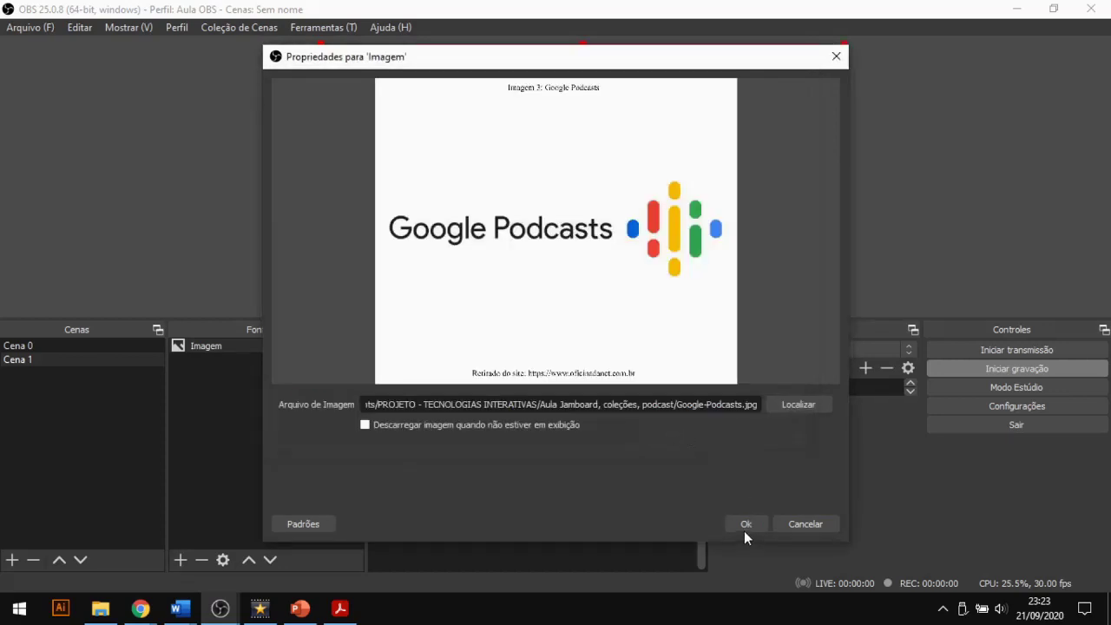
{"action": "left_click", "coordinate": [744, 522]}
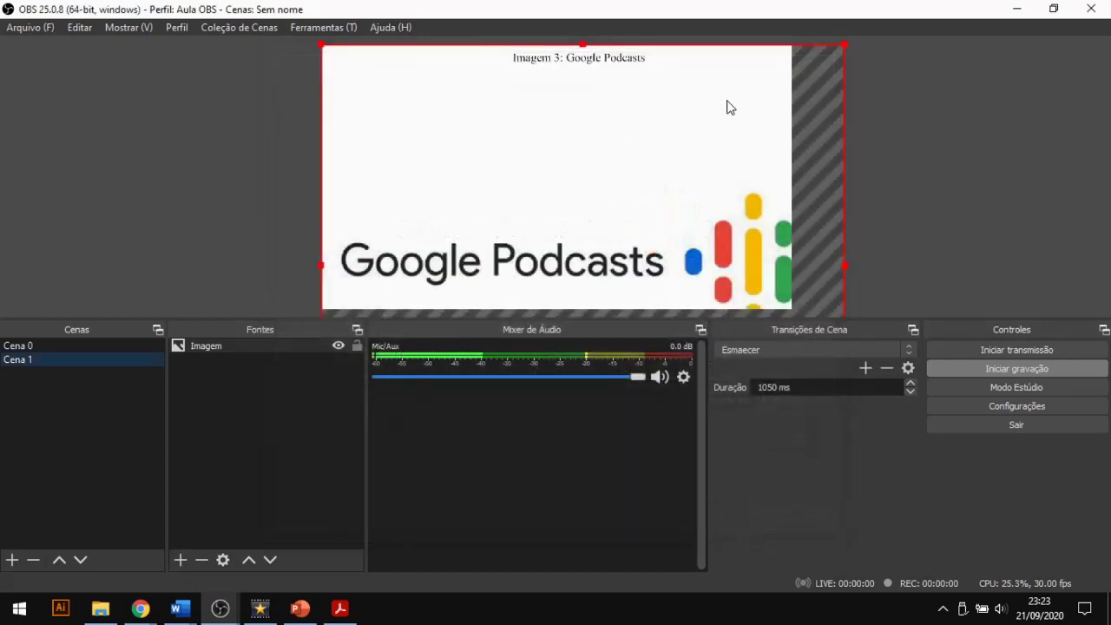
Shrink and reposition the Google Podcasts image, and stretch it horizontally to fill the canvas width.
{"action": "left_click_drag", "start_coordinate": [843, 43], "coordinate": [704, 185]}
{"action": "left_click_drag", "start_coordinate": [682, 168], "coordinate": [660, 102]}
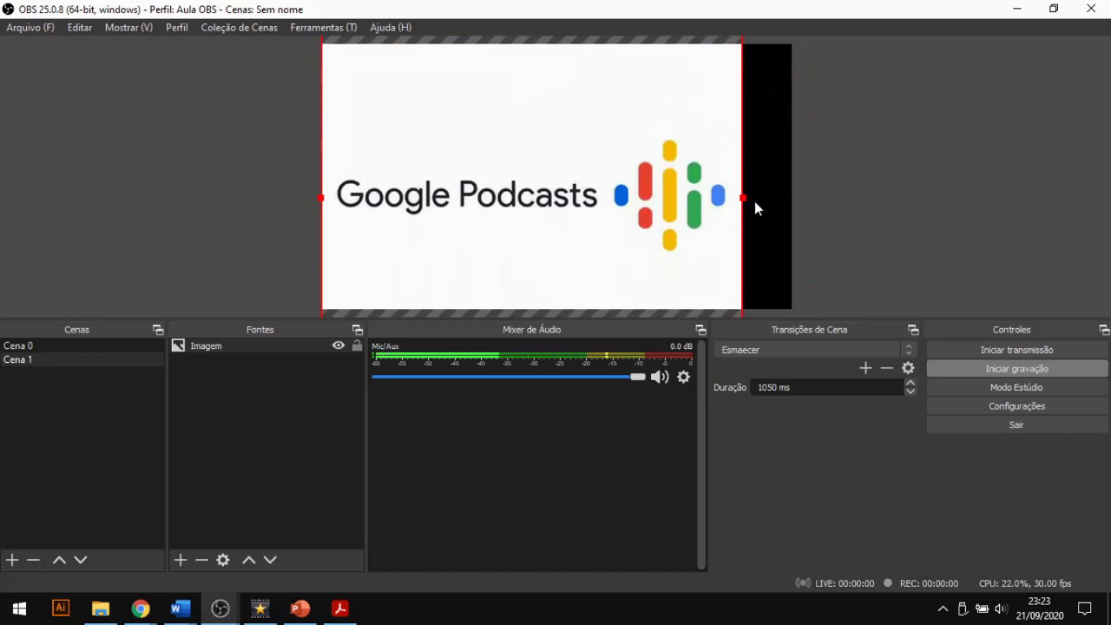
{"action": "left_click_drag", "start_coordinate": [742, 199], "coordinate": [792, 200]}
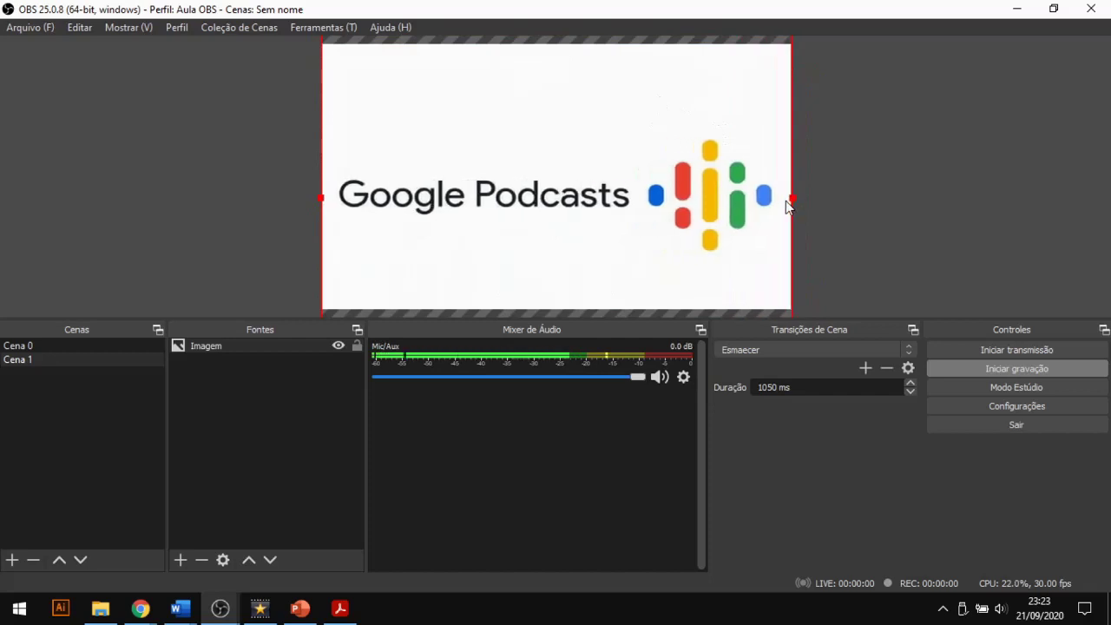
Create a new scene named Cena 3.
{"action": "left_click", "coordinate": [12, 560]}
{"action": "left_click", "coordinate": [491, 307]}
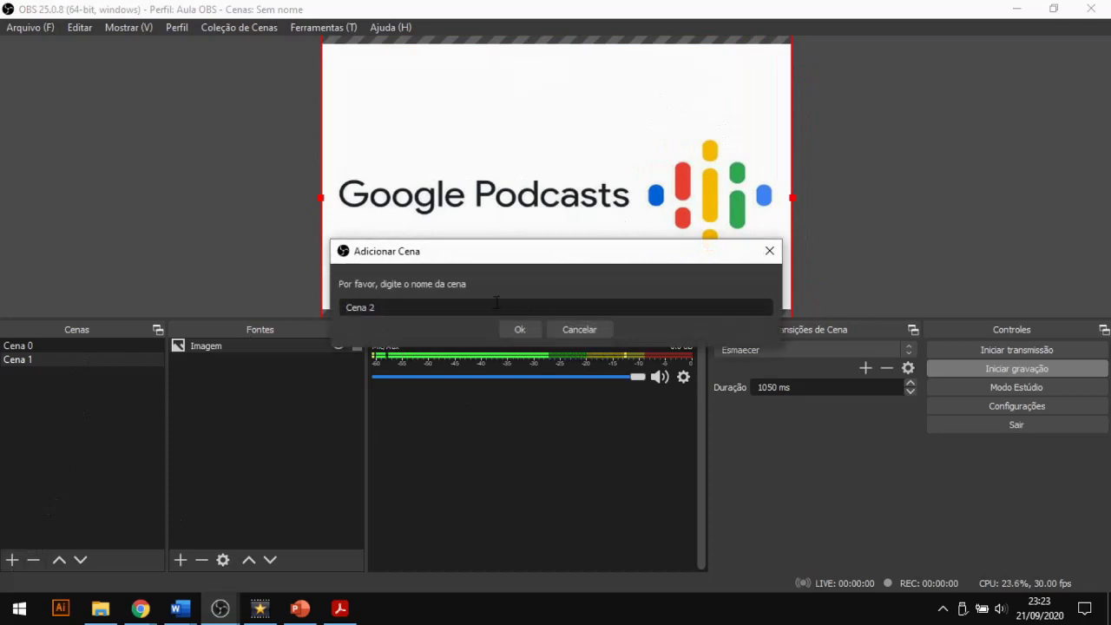
{"action": "key", "text": "BackSpace"}
{"action": "left_click", "coordinate": [519, 330]}
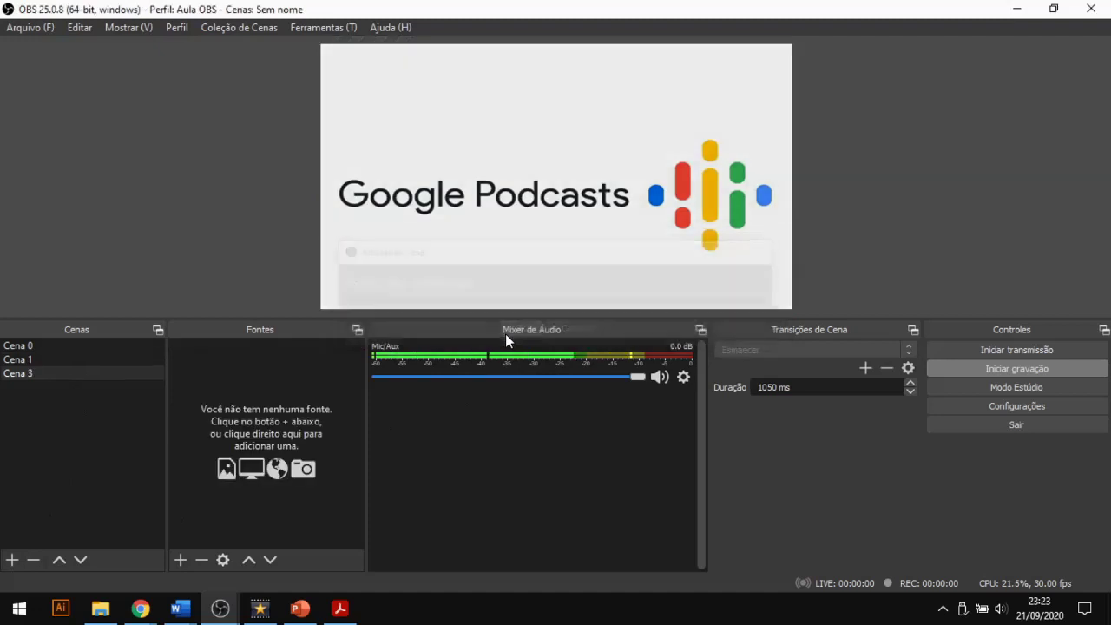
Add a new media source named Fonte de mídia to Cena 3.
{"action": "left_click", "coordinate": [181, 560]}
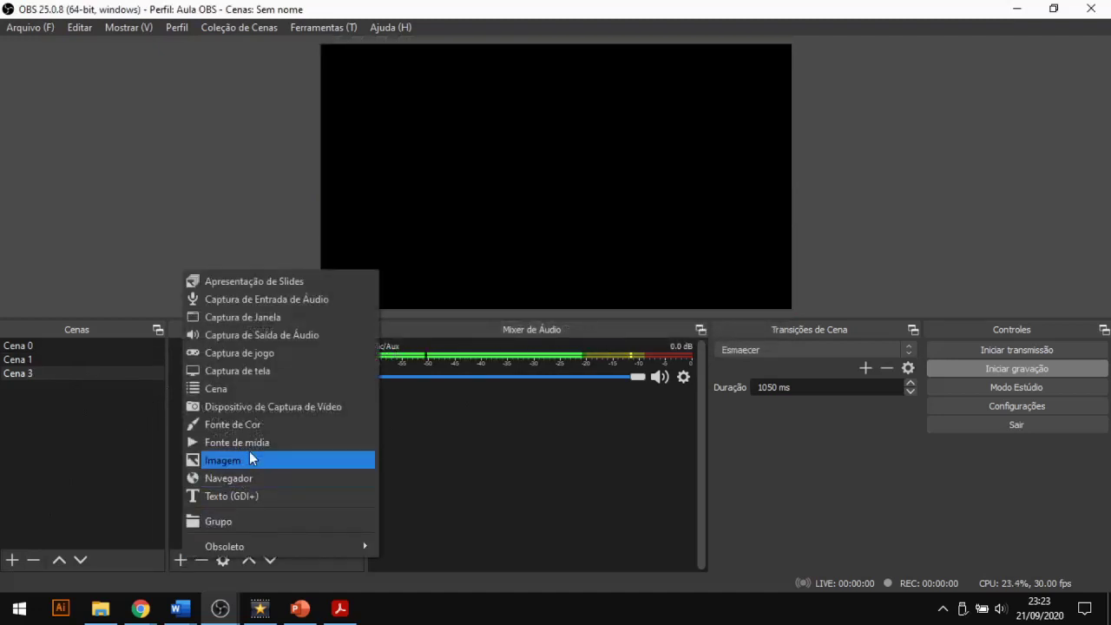
{"action": "left_click", "coordinate": [250, 443]}
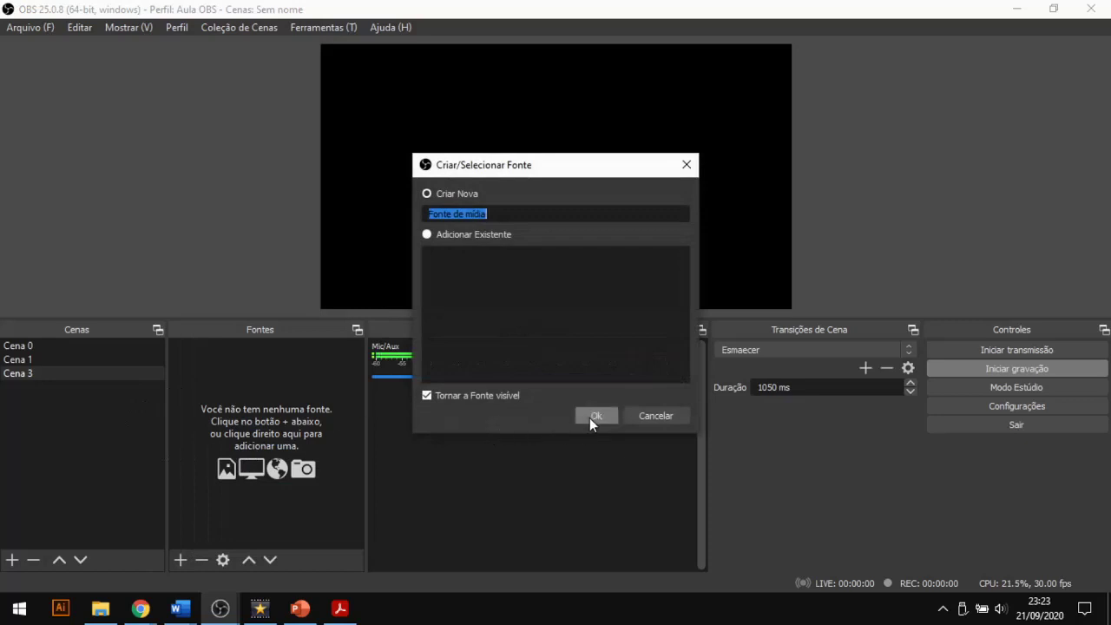
{"action": "left_click", "coordinate": [594, 416]}
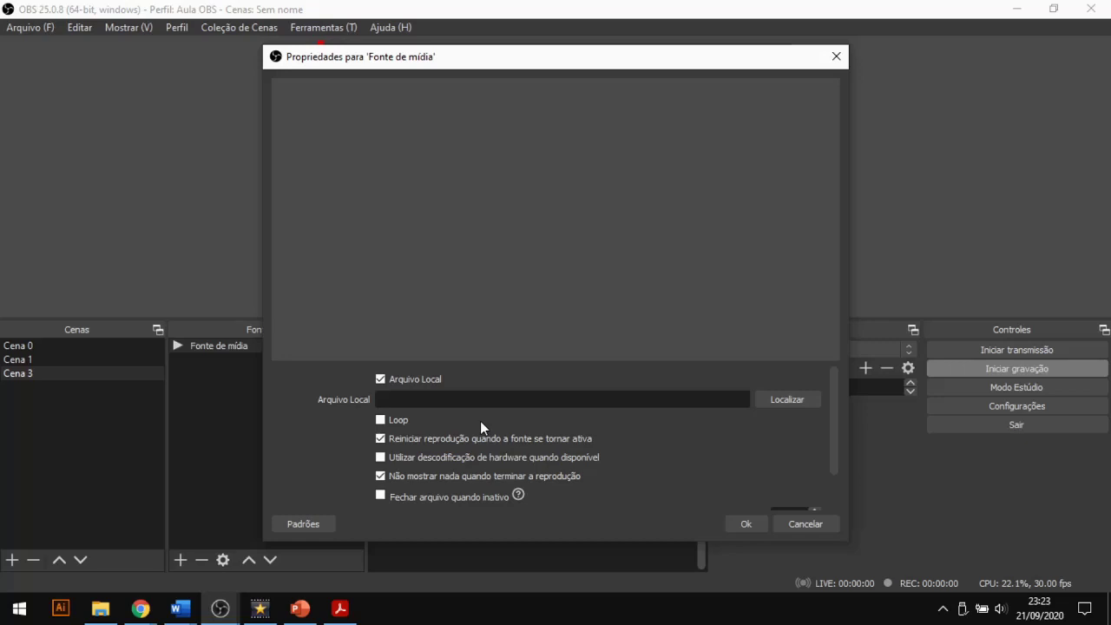
{"action": "left_click", "coordinate": [762, 396]}
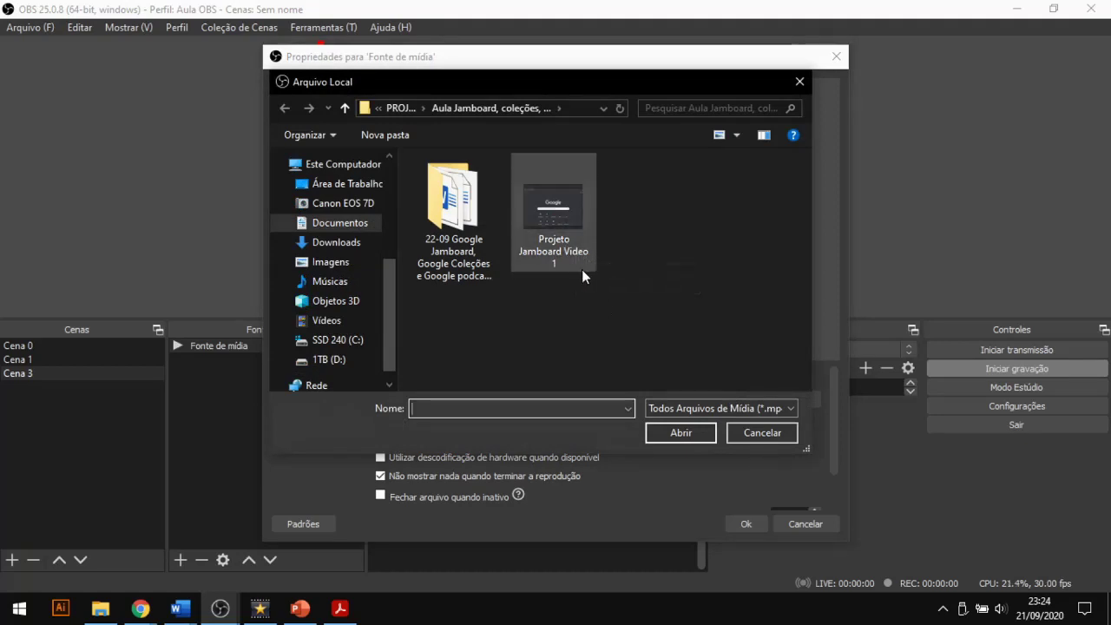
{"action": "left_click", "coordinate": [327, 320]}
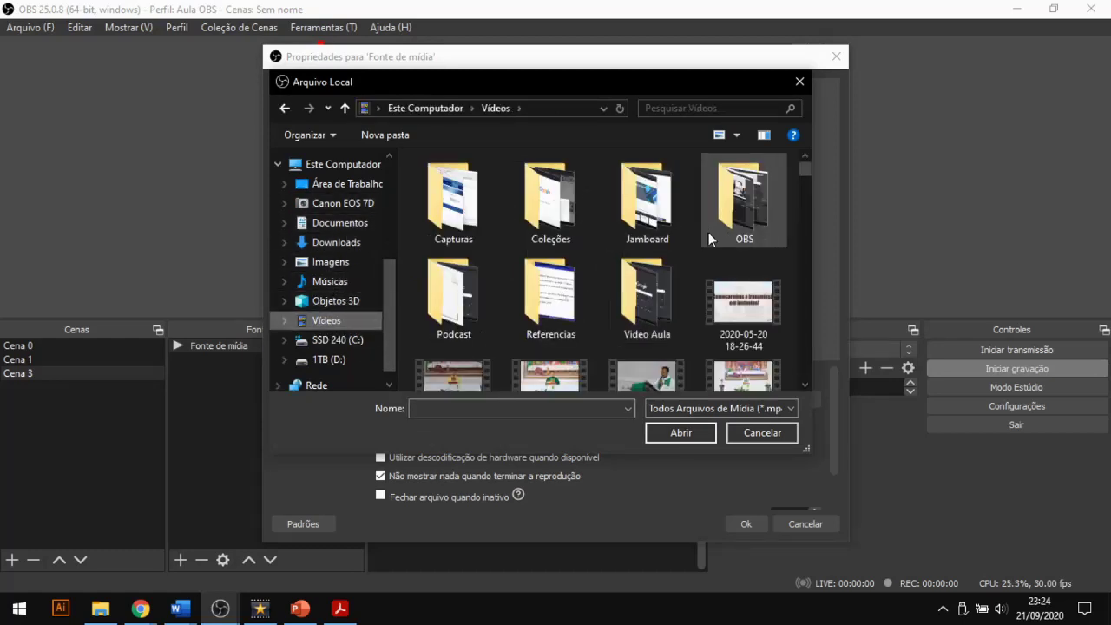
{"action": "double_click", "coordinate": [588, 216]}
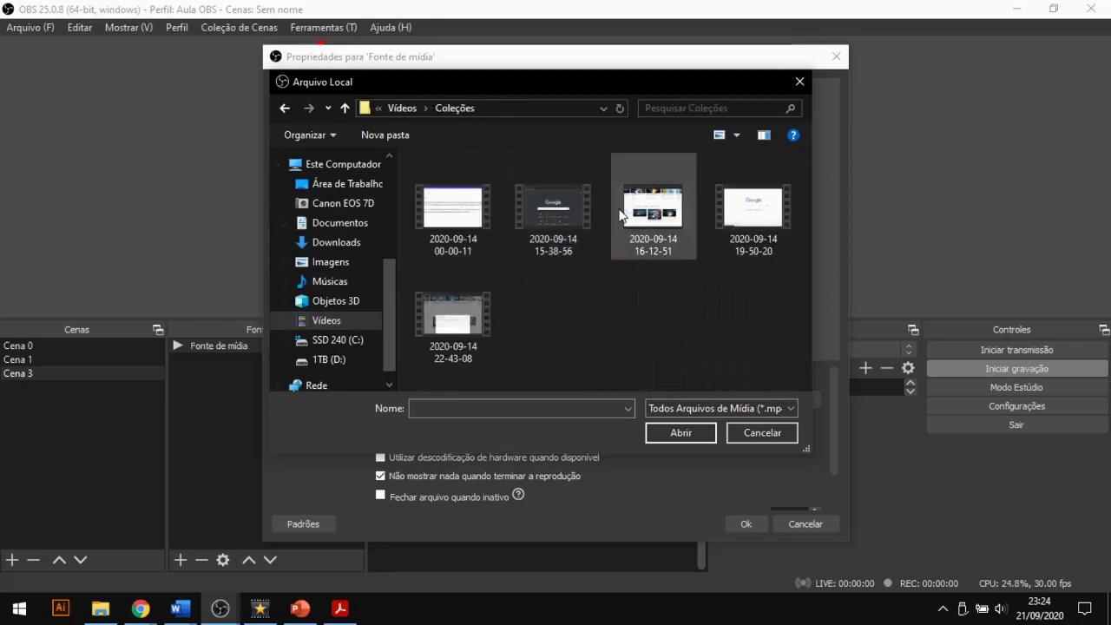
{"action": "left_click", "coordinate": [640, 217]}
{"action": "left_click", "coordinate": [682, 437]}
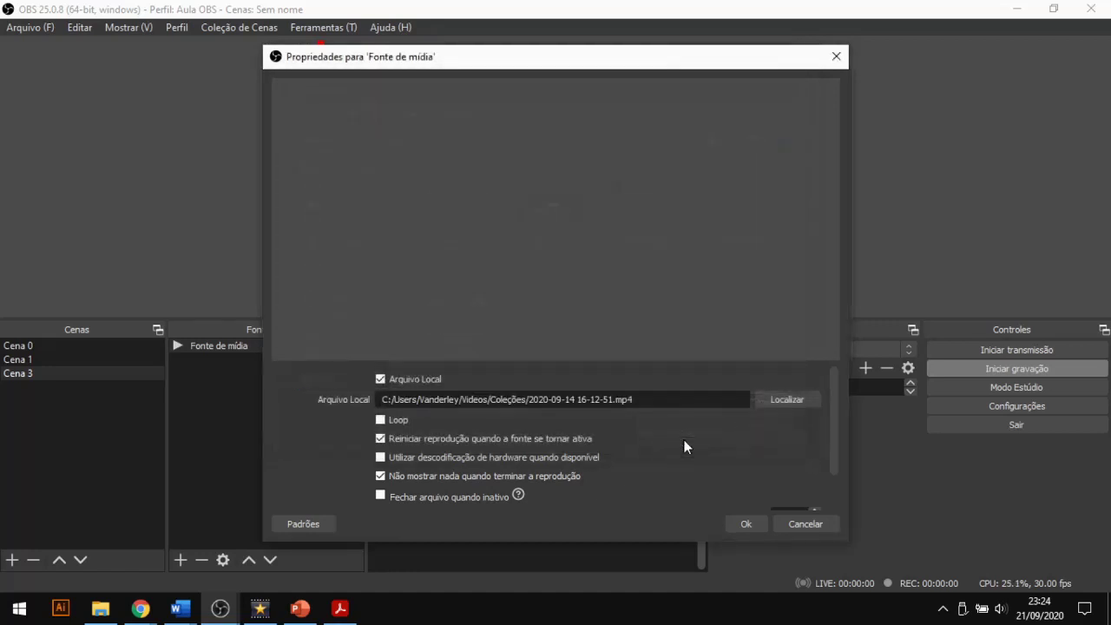
{"action": "left_click", "coordinate": [746, 522]}
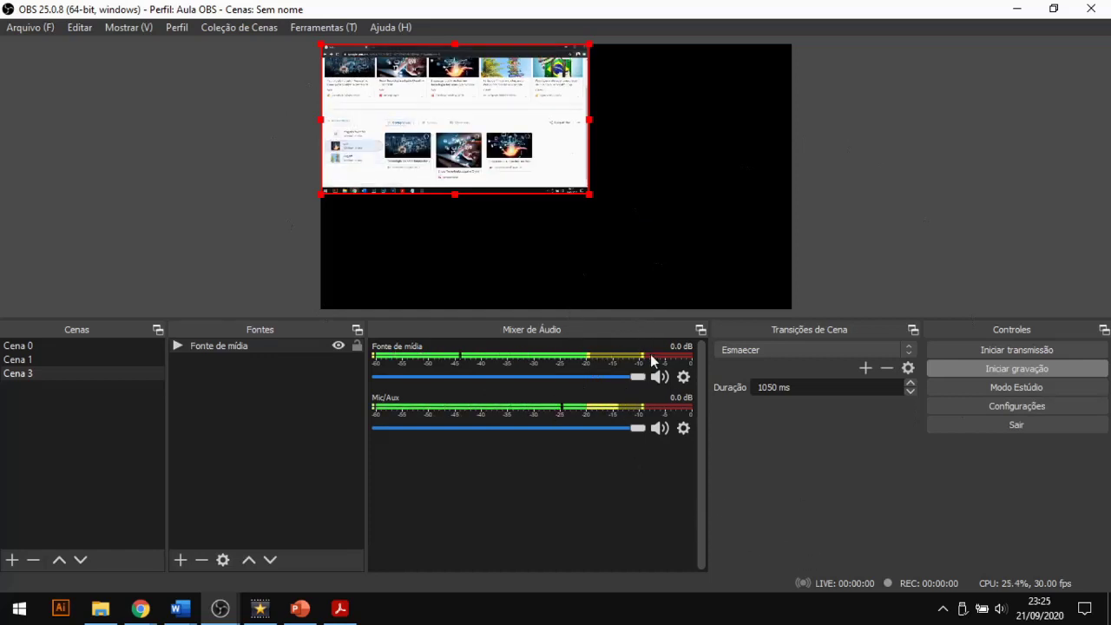
{"action": "left_click_drag", "start_coordinate": [587, 196], "coordinate": [682, 314]}
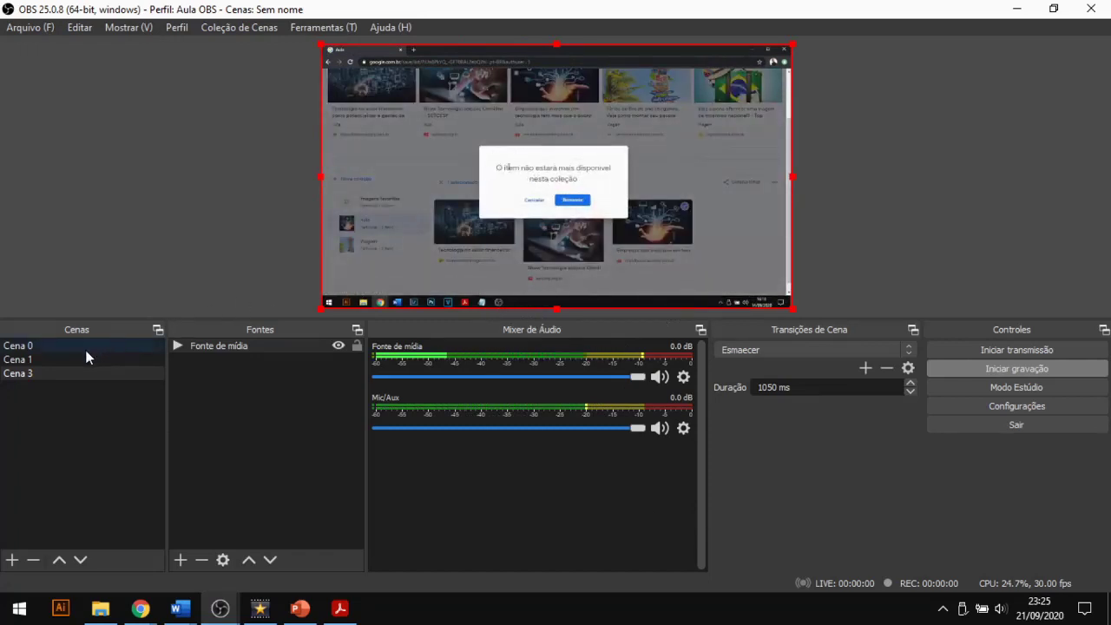
Review Cena 0, Cena 1 and Cena 3 in turn, and briefly hide Dispositivo de Captura de Vídeo 2 in Cena 0 before showing it again.
{"action": "left_click", "coordinate": [59, 346]}
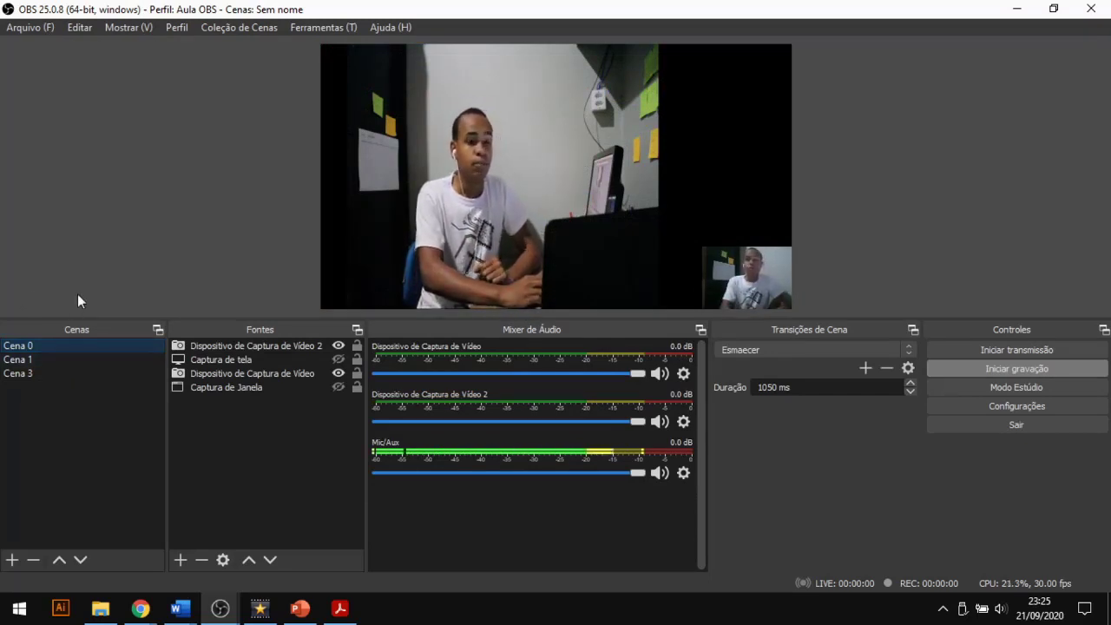
{"action": "left_click", "coordinate": [61, 358]}
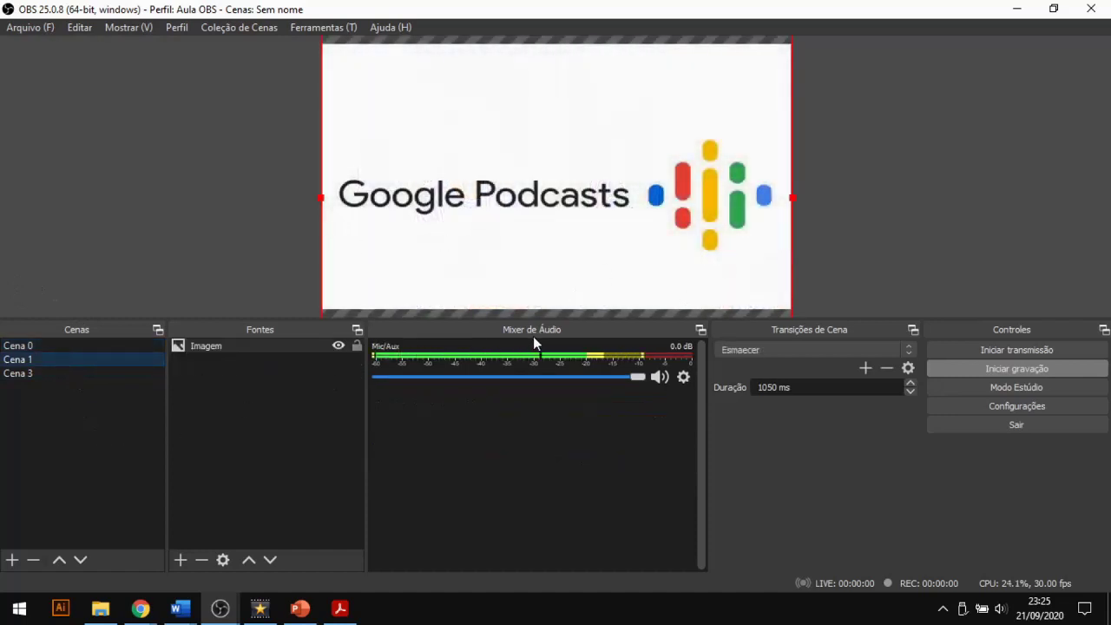
{"action": "left_click", "coordinate": [240, 343]}
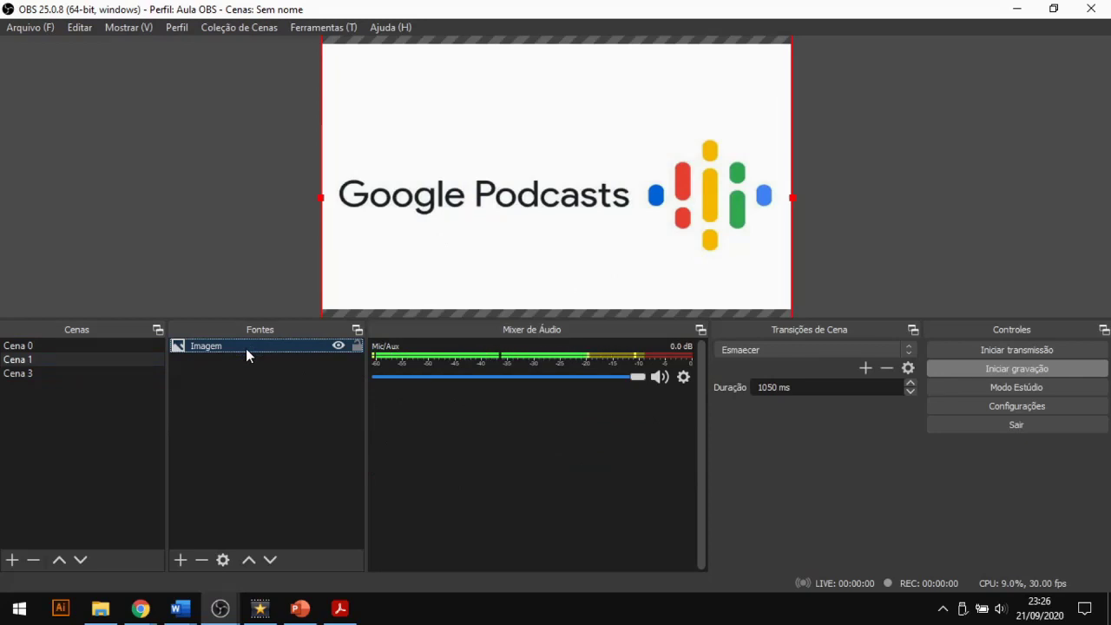
{"action": "left_click", "coordinate": [79, 374]}
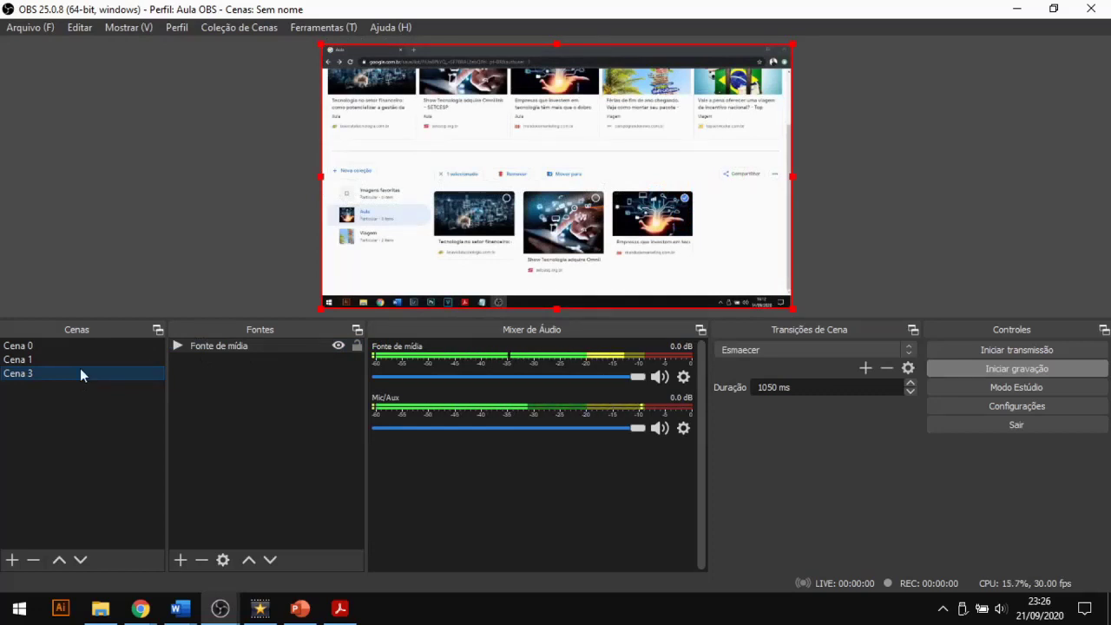
{"action": "left_click", "coordinate": [43, 343]}
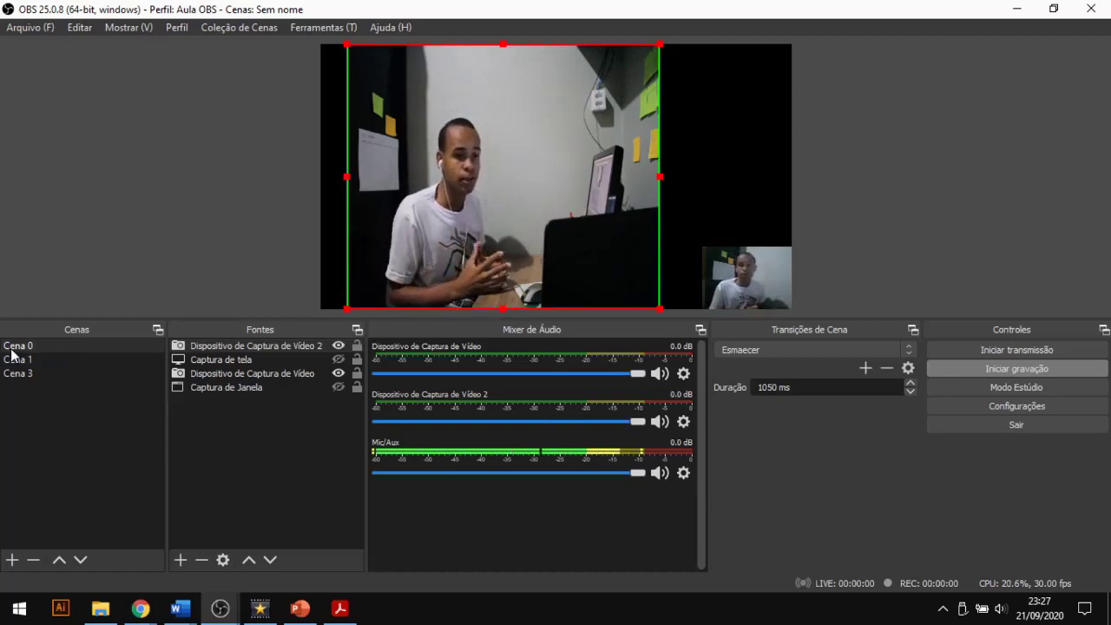
{"action": "left_click", "coordinate": [340, 346]}
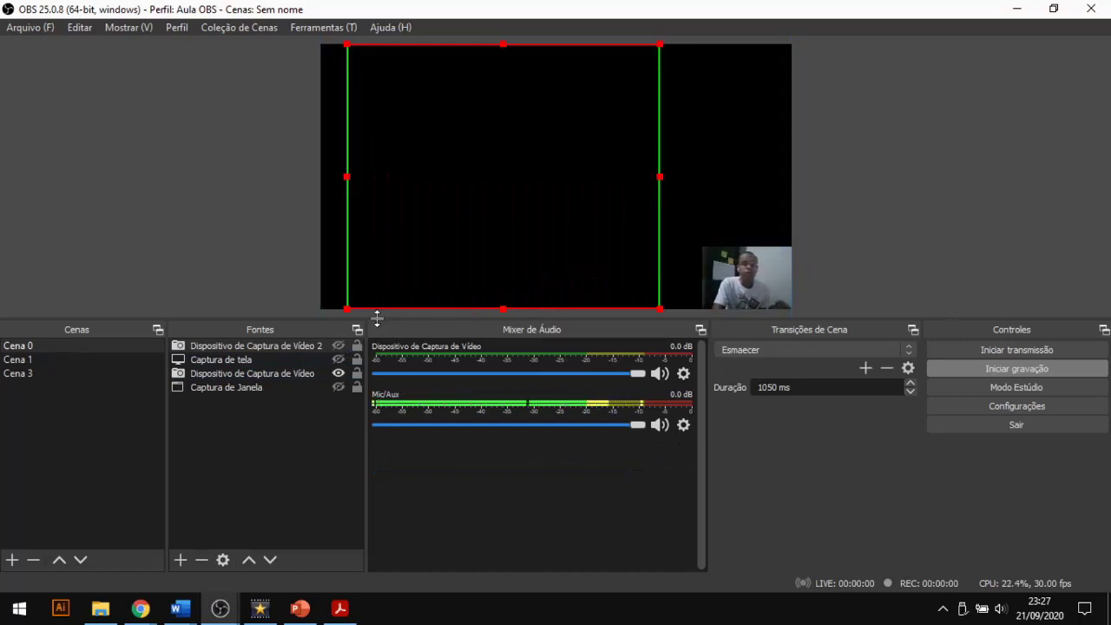
{"action": "left_click", "coordinate": [338, 345]}
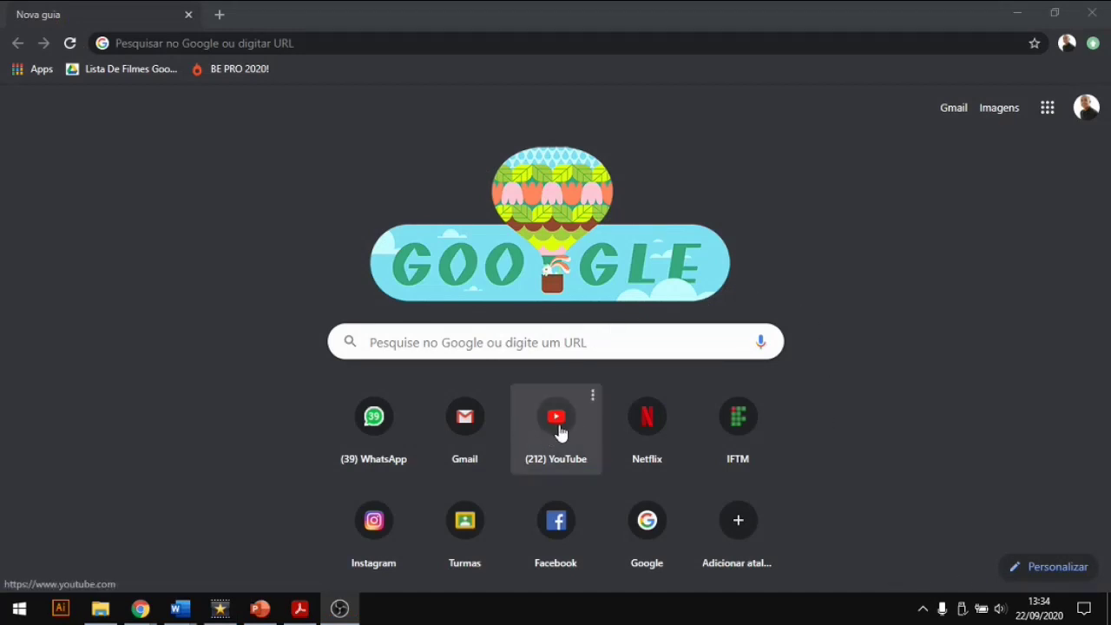
Open YouTube in the browser and upload the video Download e Instalação - OBS Studio from the Downloads folder.
{"action": "left_click", "coordinate": [531, 422]}
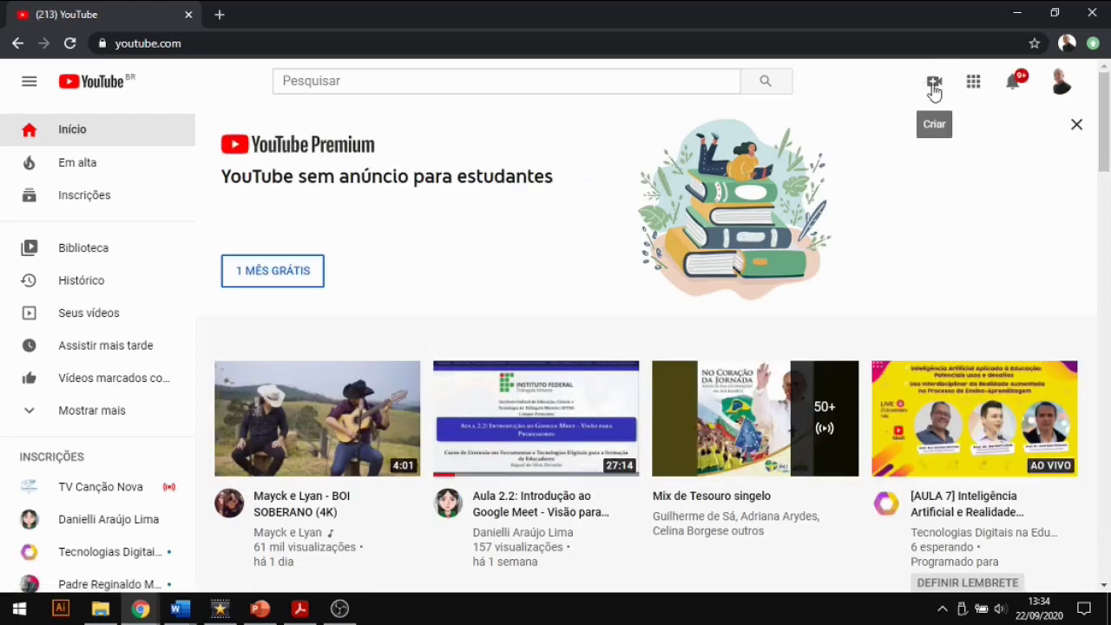
{"action": "left_click", "coordinate": [935, 90]}
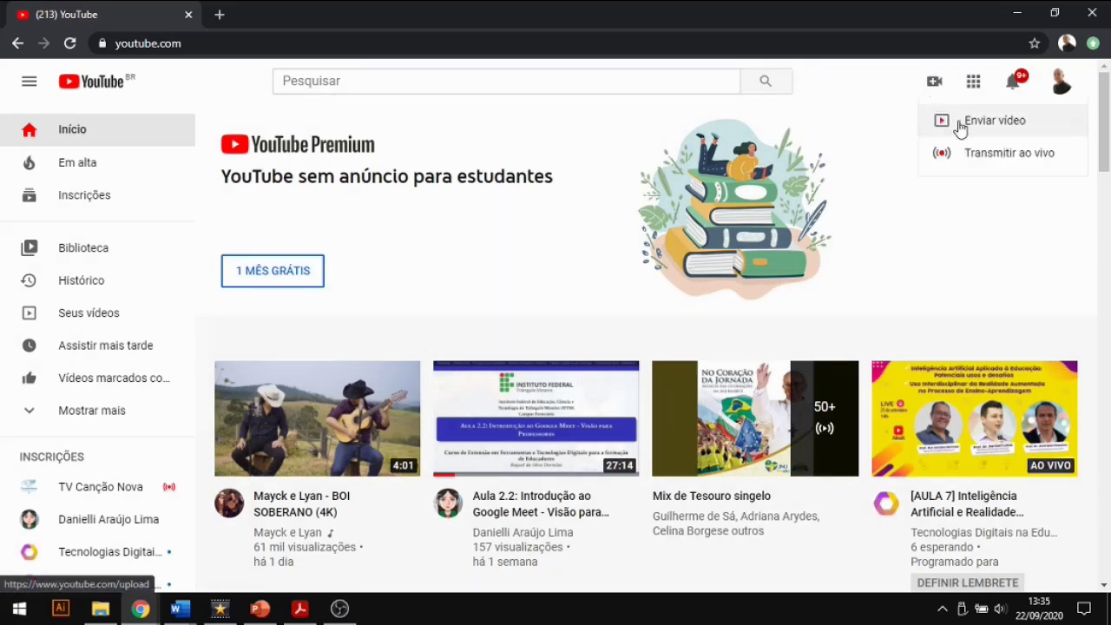
{"action": "left_click", "coordinate": [961, 121]}
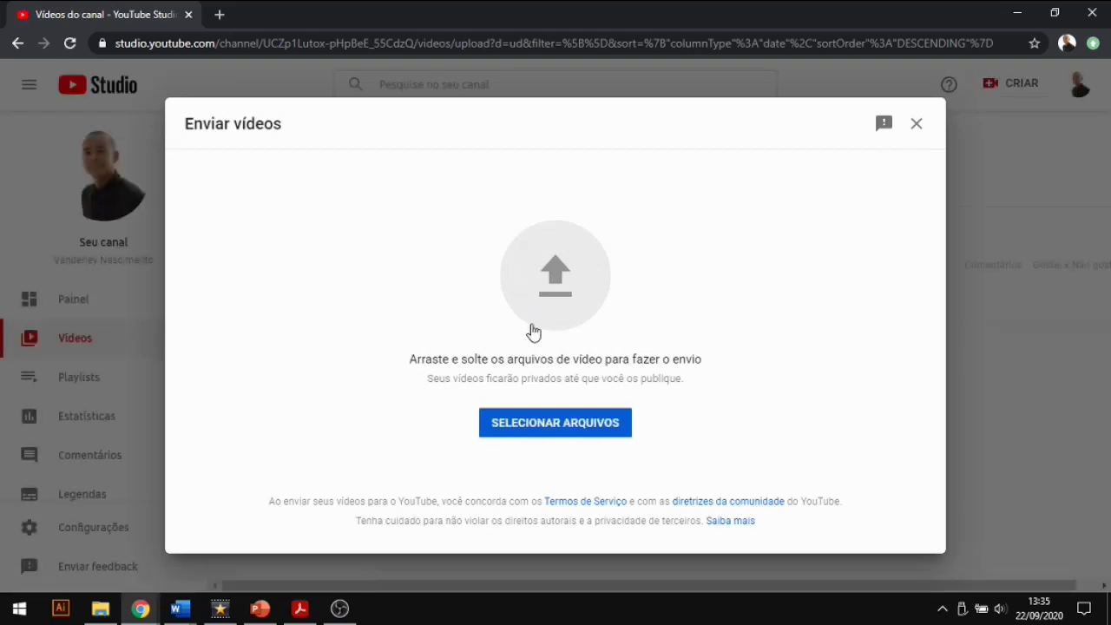
{"action": "left_click", "coordinate": [577, 421]}
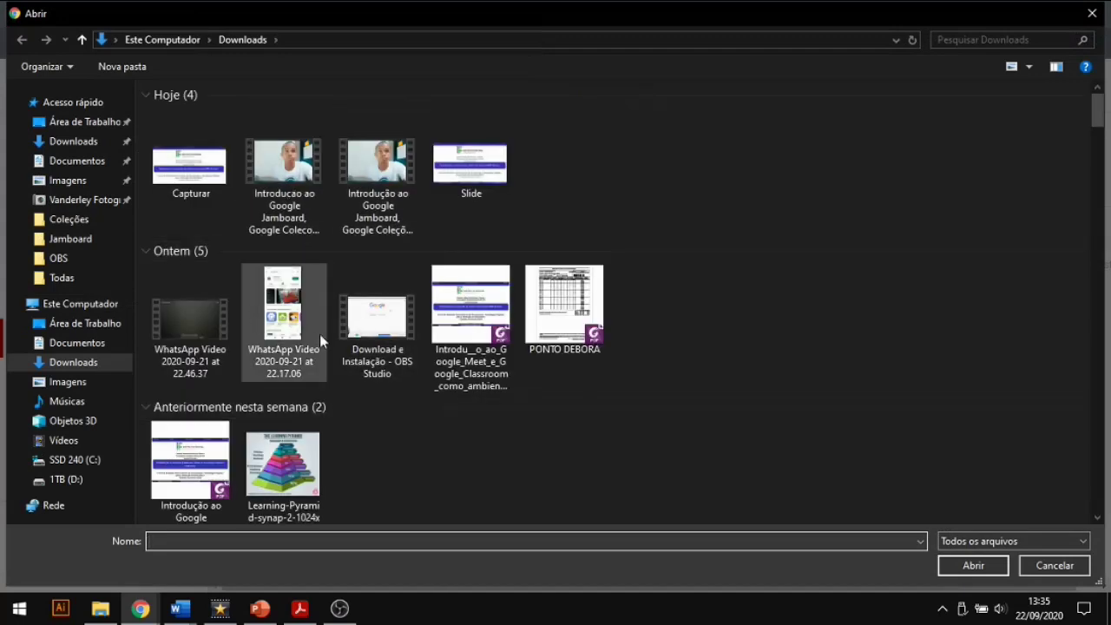
{"action": "left_click", "coordinate": [355, 326]}
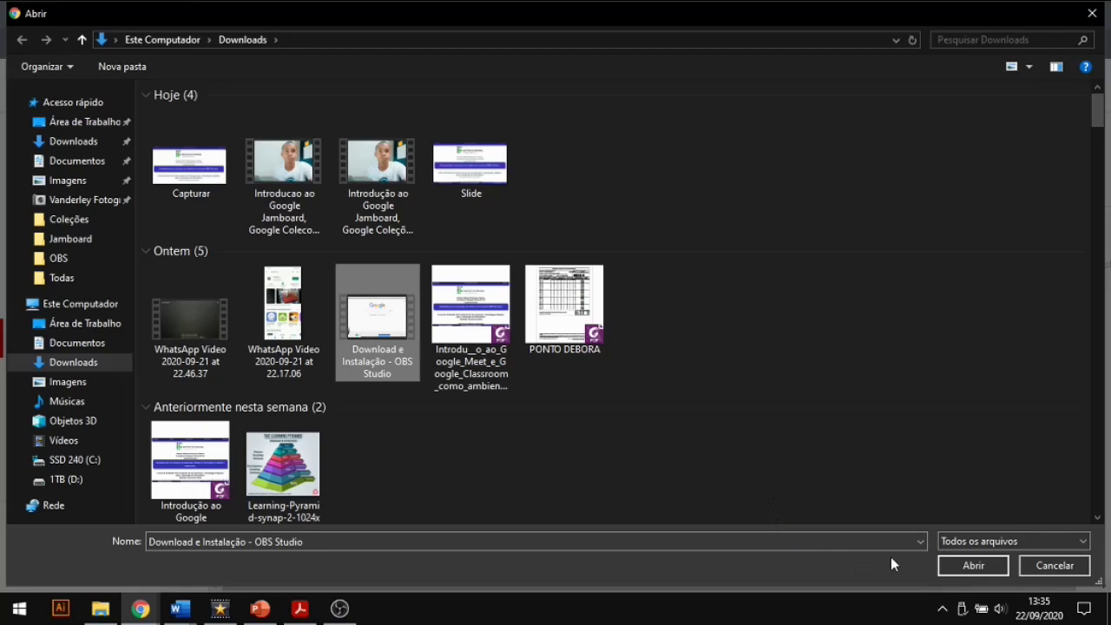
{"action": "left_click", "coordinate": [958, 566]}
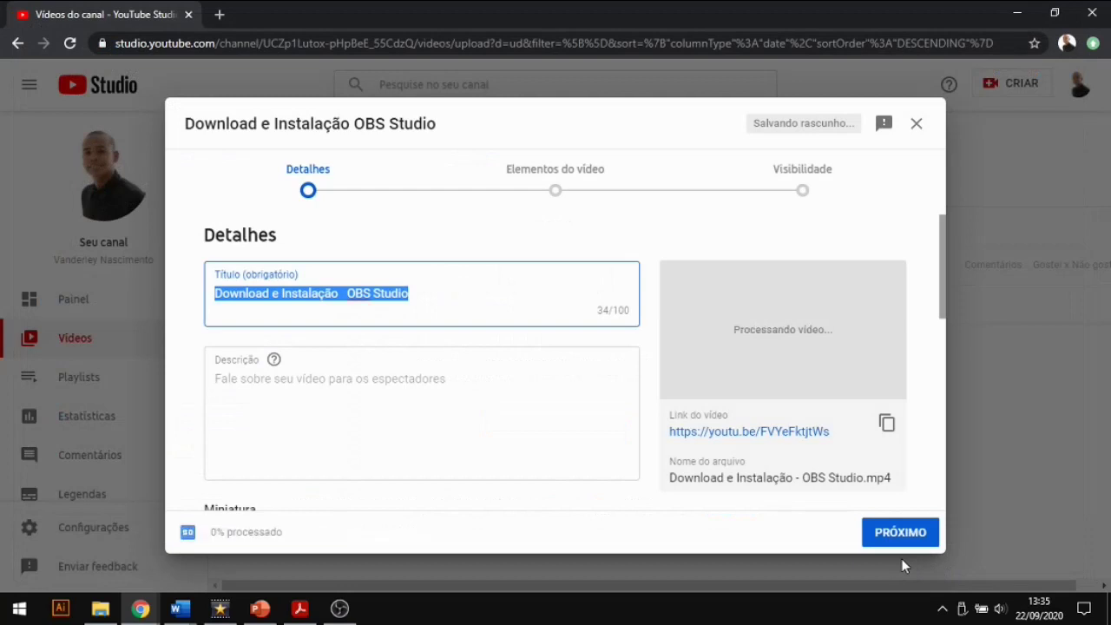
Upload the Slide image from the Downloads folder as the video's thumbnail, leaving the description empty.
{"action": "left_click", "coordinate": [319, 380]}
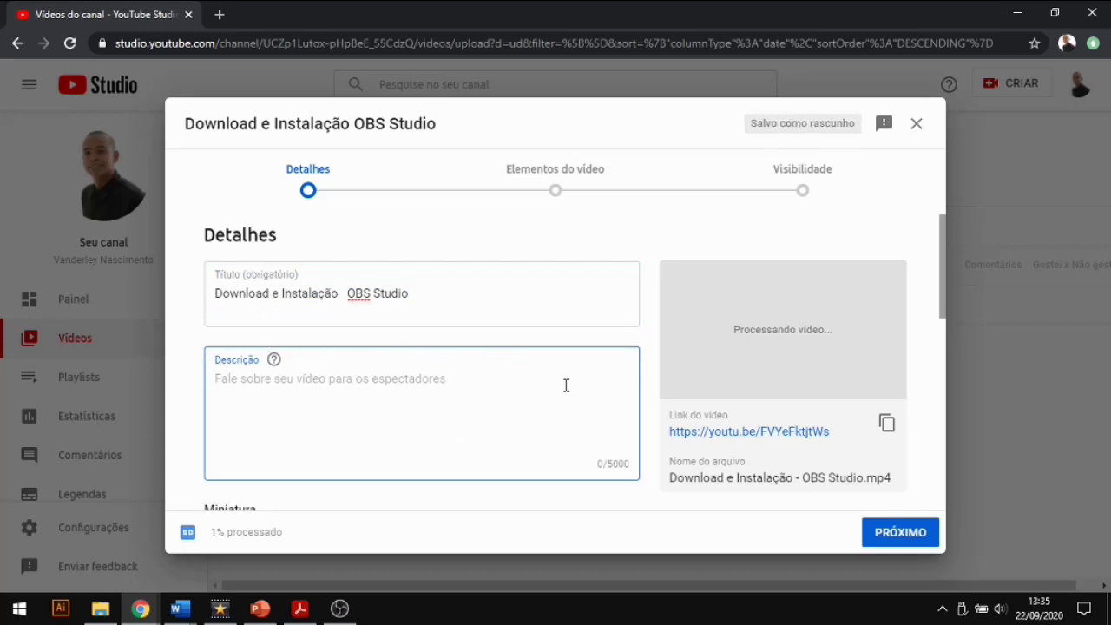
{"action": "scroll", "coordinate": [466, 345], "scroll_direction": "down", "scroll_amount": 3}
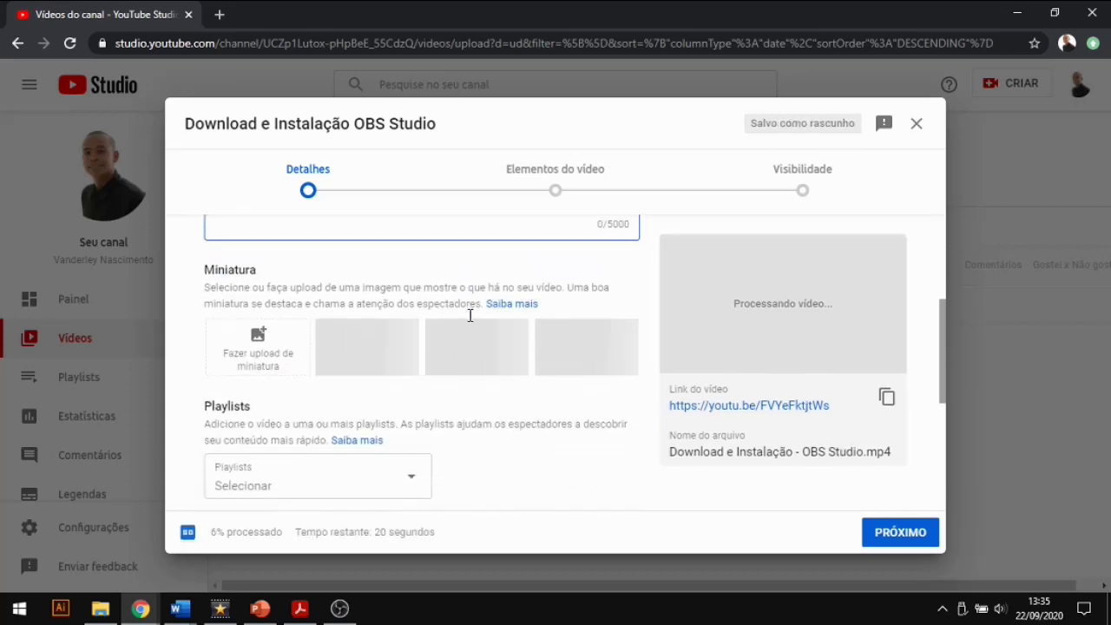
{"action": "left_click", "coordinate": [269, 347]}
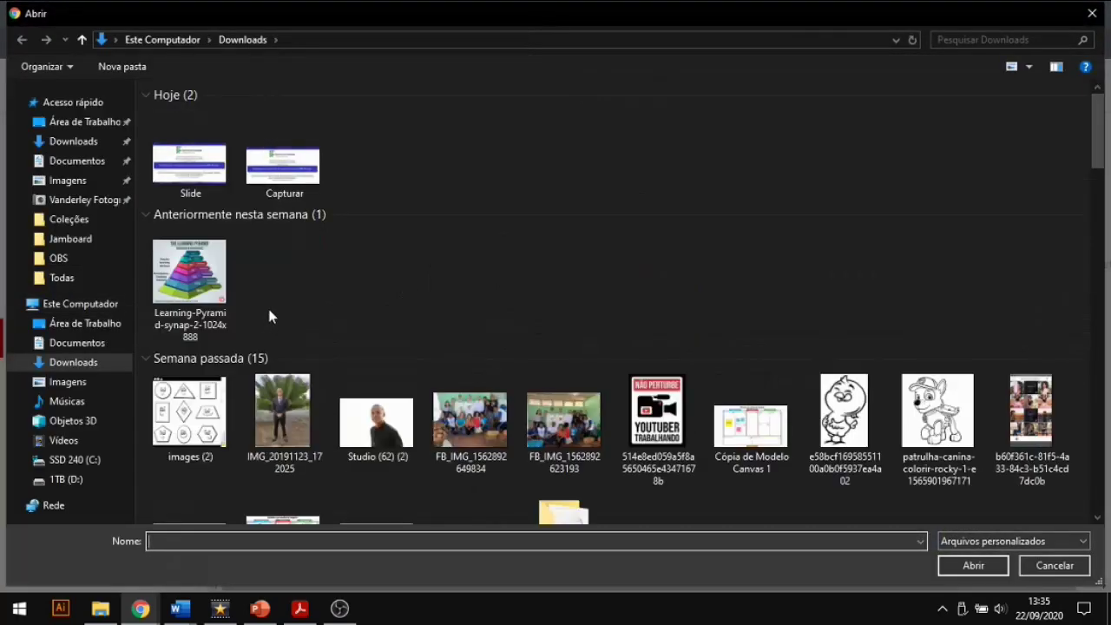
{"action": "left_click", "coordinate": [190, 156]}
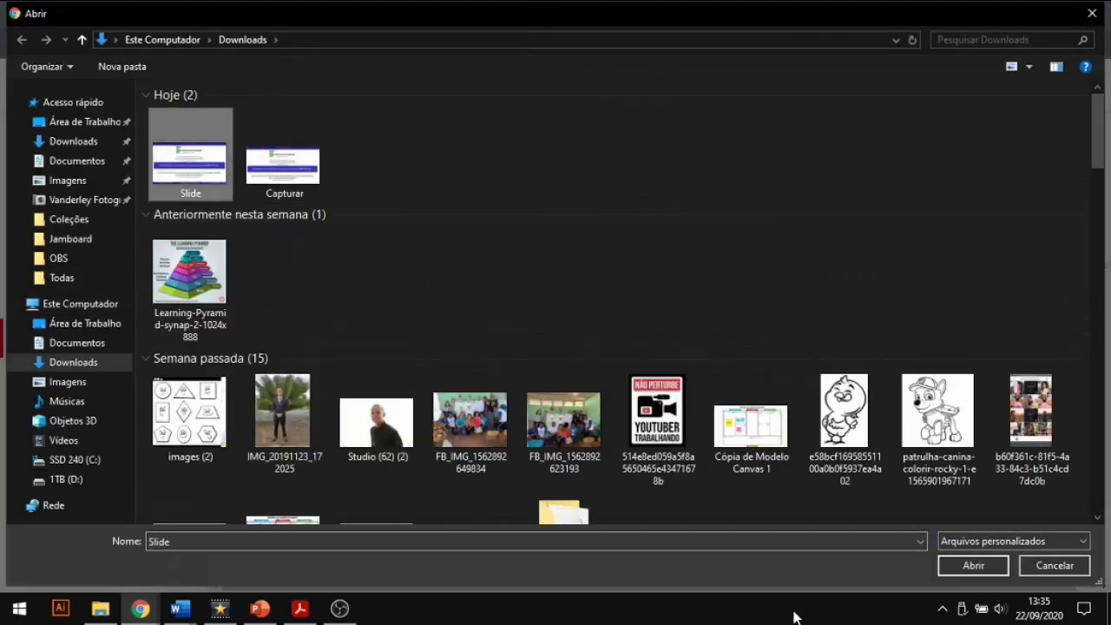
{"action": "left_click", "coordinate": [979, 564]}
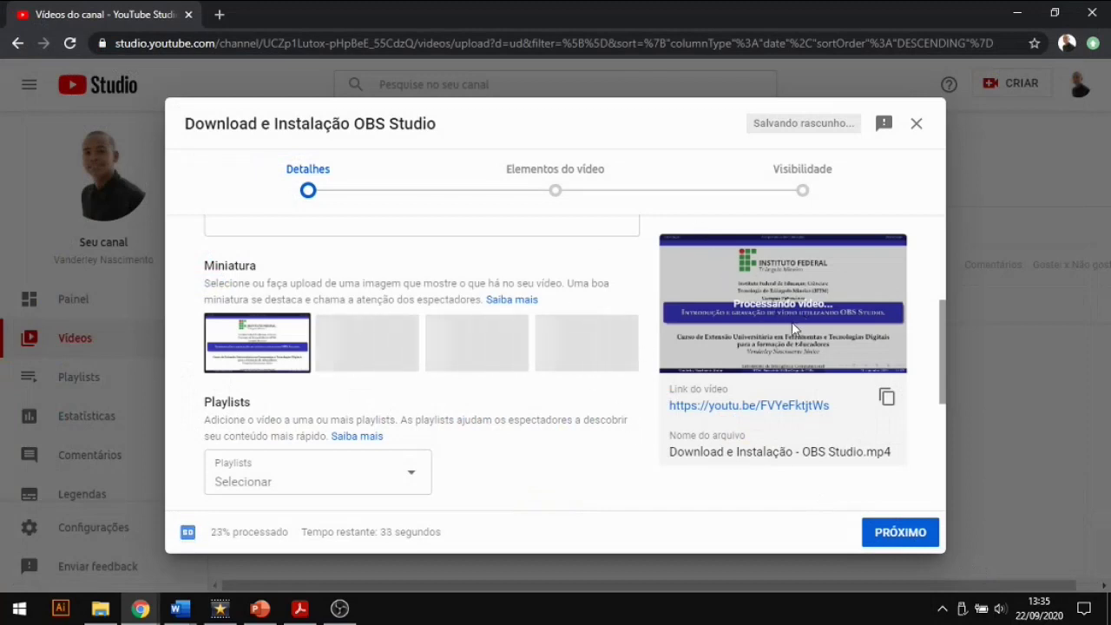
Mark the video as content for children (Sim, é conteúdo para crianças) and proceed from the details to the video elements.
{"action": "scroll", "coordinate": [436, 397], "scroll_direction": "down", "scroll_amount": 3}
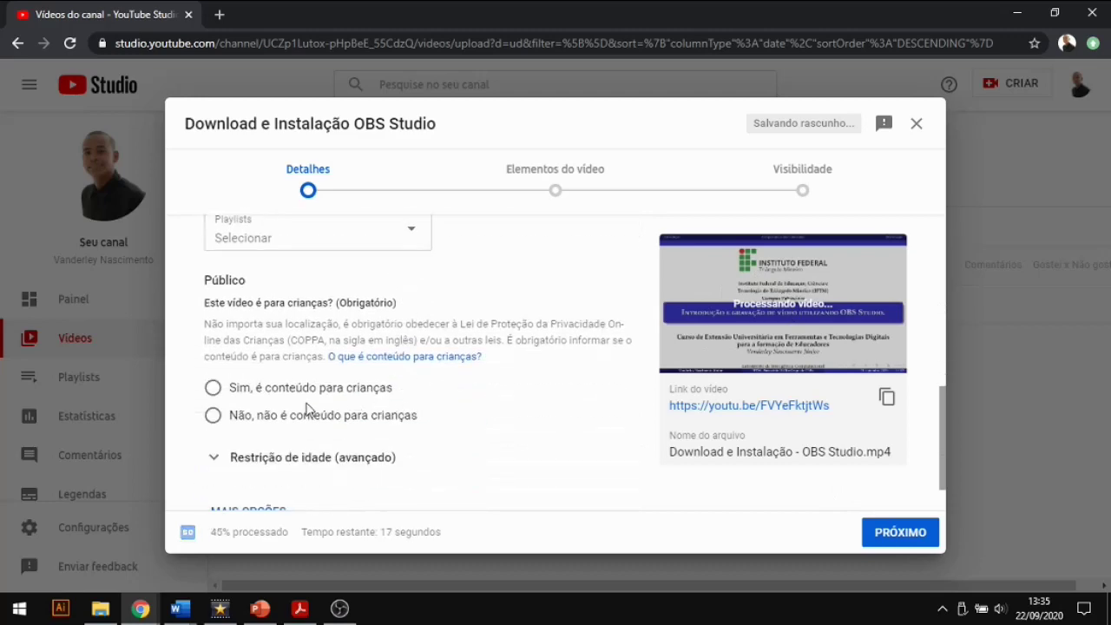
{"action": "left_click", "coordinate": [263, 389]}
{"action": "scroll", "coordinate": [352, 391], "scroll_direction": "down", "scroll_amount": 2}
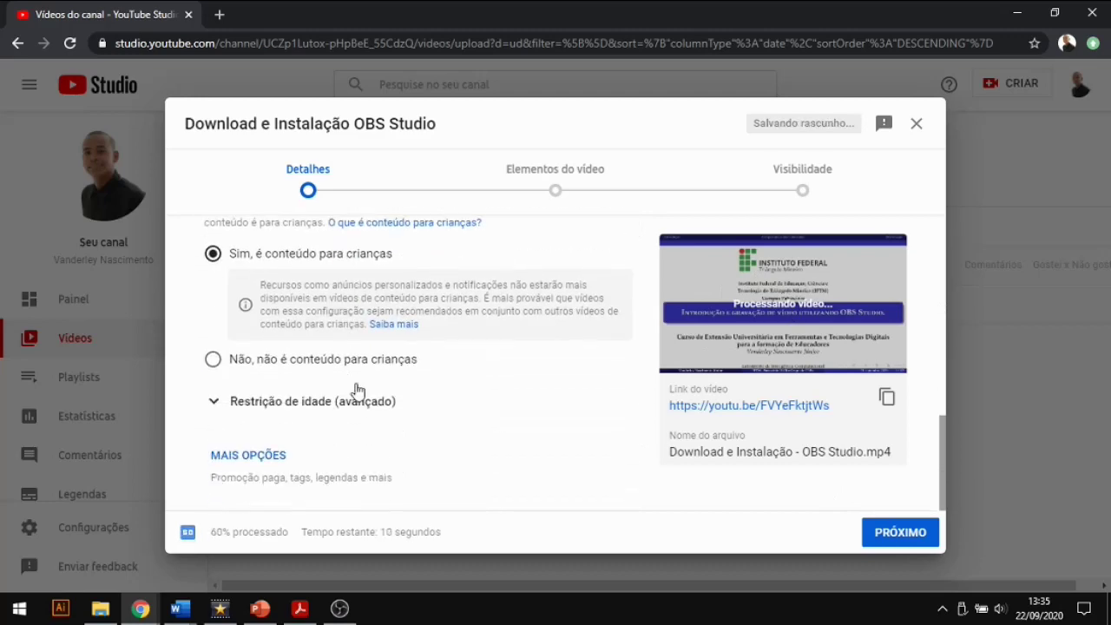
{"action": "scroll", "coordinate": [302, 456], "scroll_direction": "up", "scroll_amount": 3}
{"action": "scroll", "coordinate": [302, 456], "scroll_direction": "up", "scroll_amount": 4}
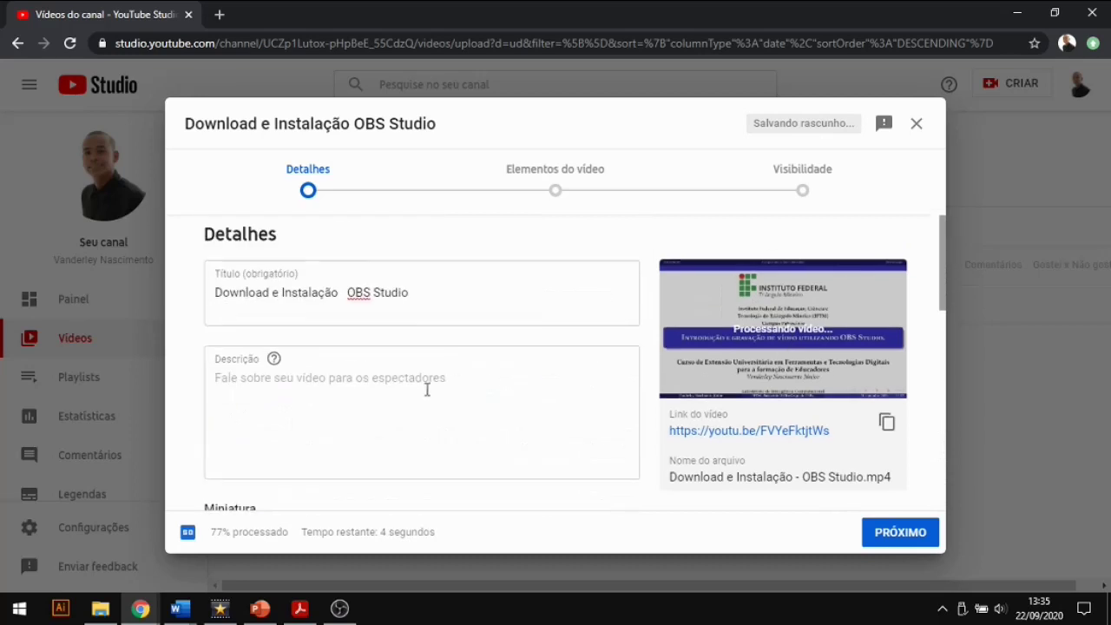
{"action": "left_click", "coordinate": [900, 532]}
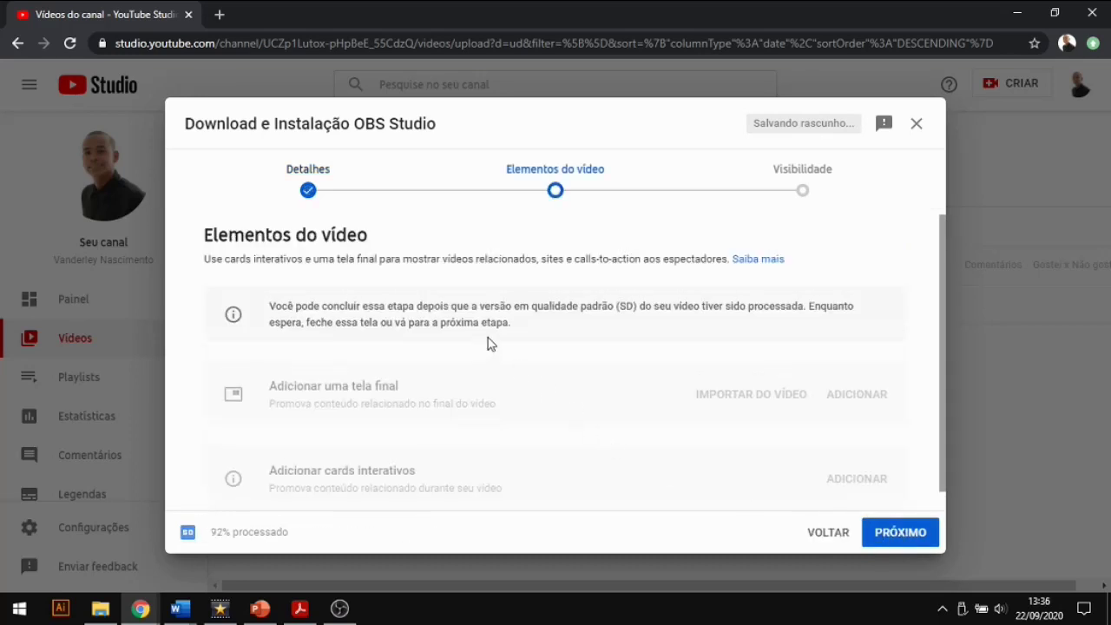
Skip the end screen and interactive cards, set the video's visibility to Privado, and save the upload.
{"action": "scroll", "coordinate": [488, 344], "scroll_direction": "down", "scroll_amount": 1}
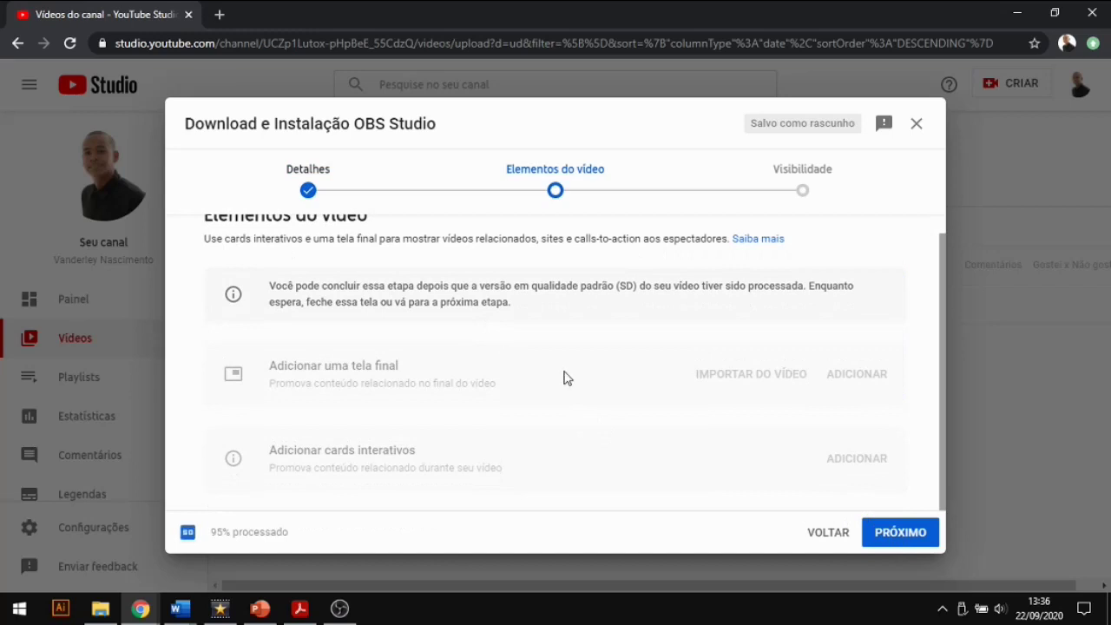
{"action": "left_click", "coordinate": [876, 530]}
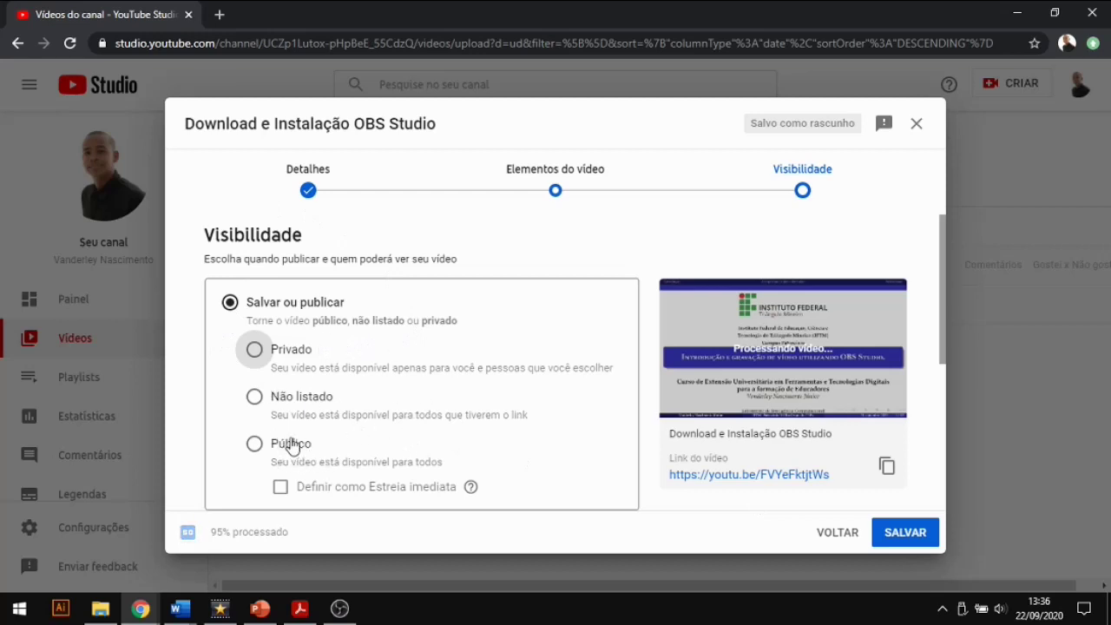
{"action": "left_click", "coordinate": [265, 342]}
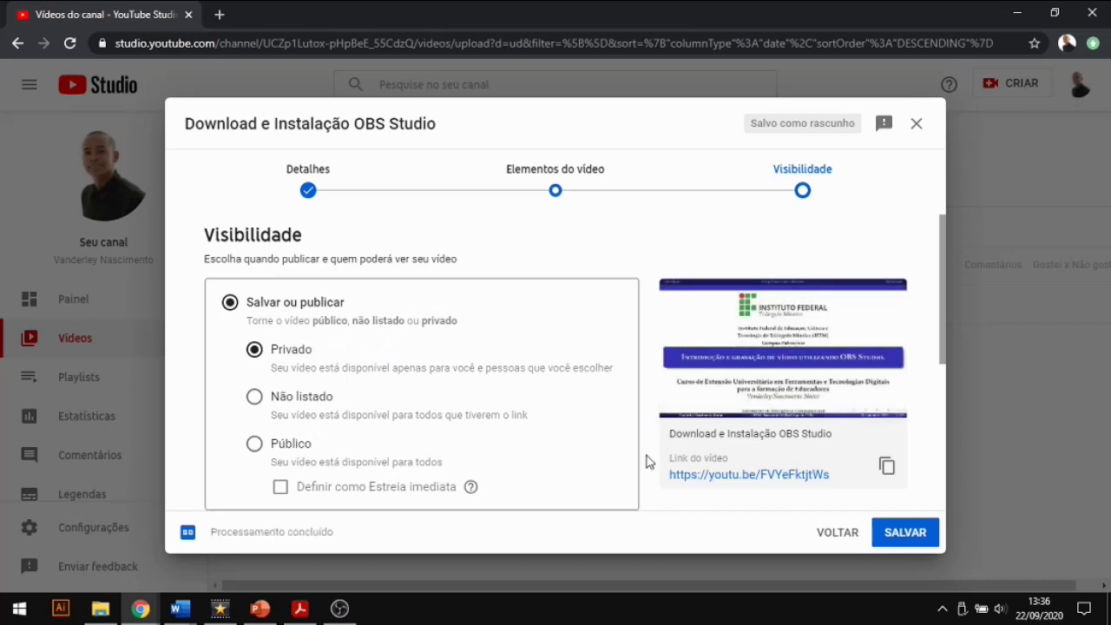
{"action": "left_click", "coordinate": [906, 534]}
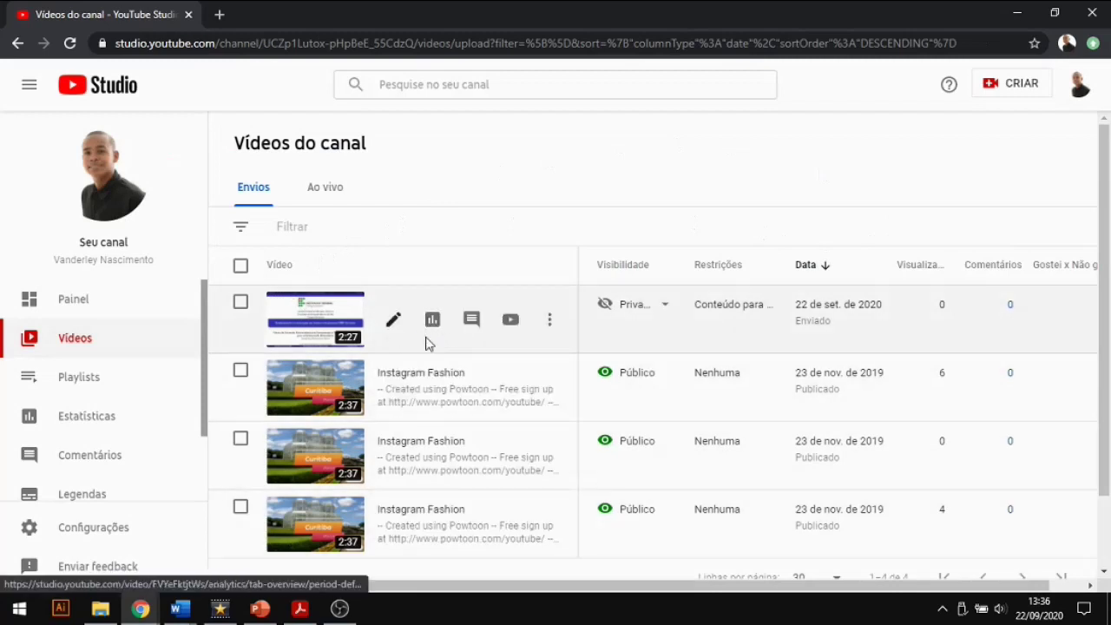
{"action": "mouse_move", "coordinate": [638, 306]}
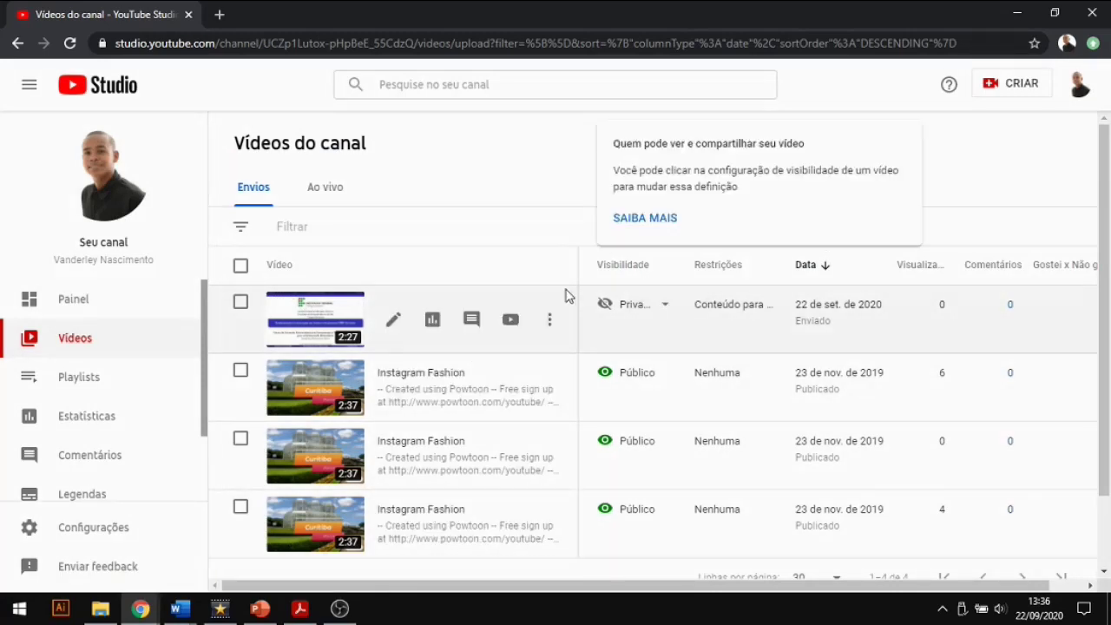